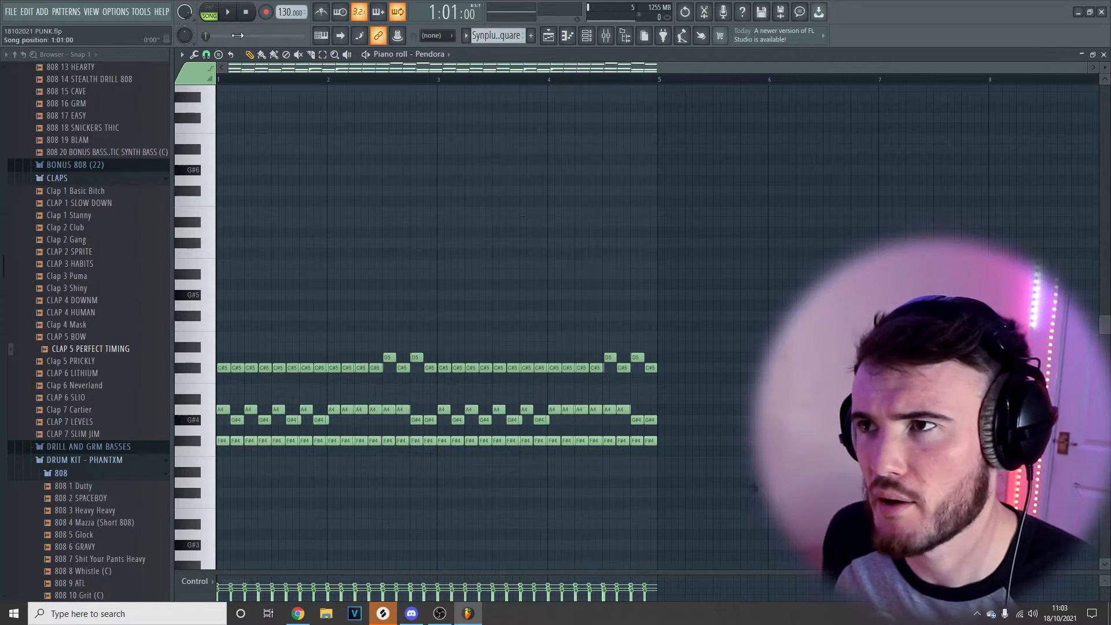
- Play the Synpluck Square pattern and open its Pendora instrument
key(space)
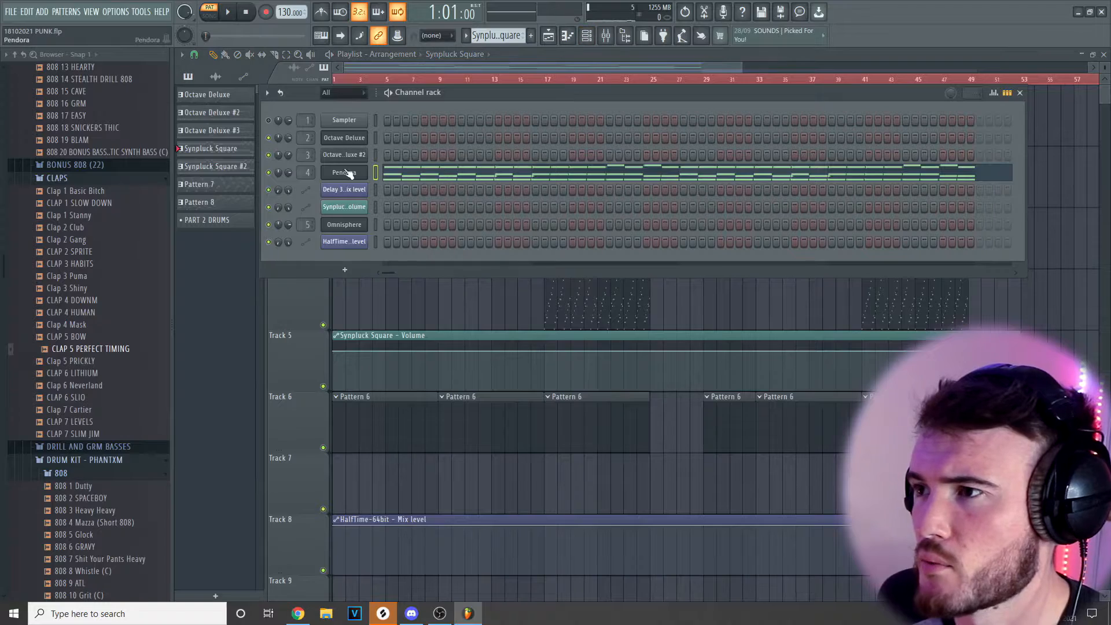
click(346, 172)
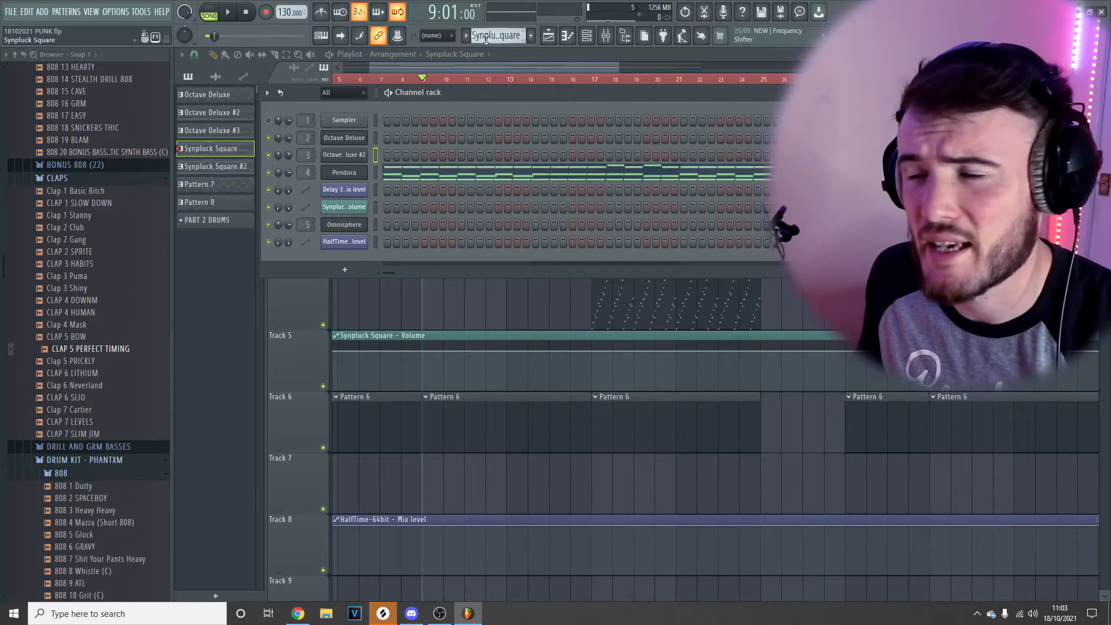
- Open the notes of the Octave Deluxe #3 pattern and examine its low, middle and high note layers
scroll(486, 39, up, 1)
click(489, 156)
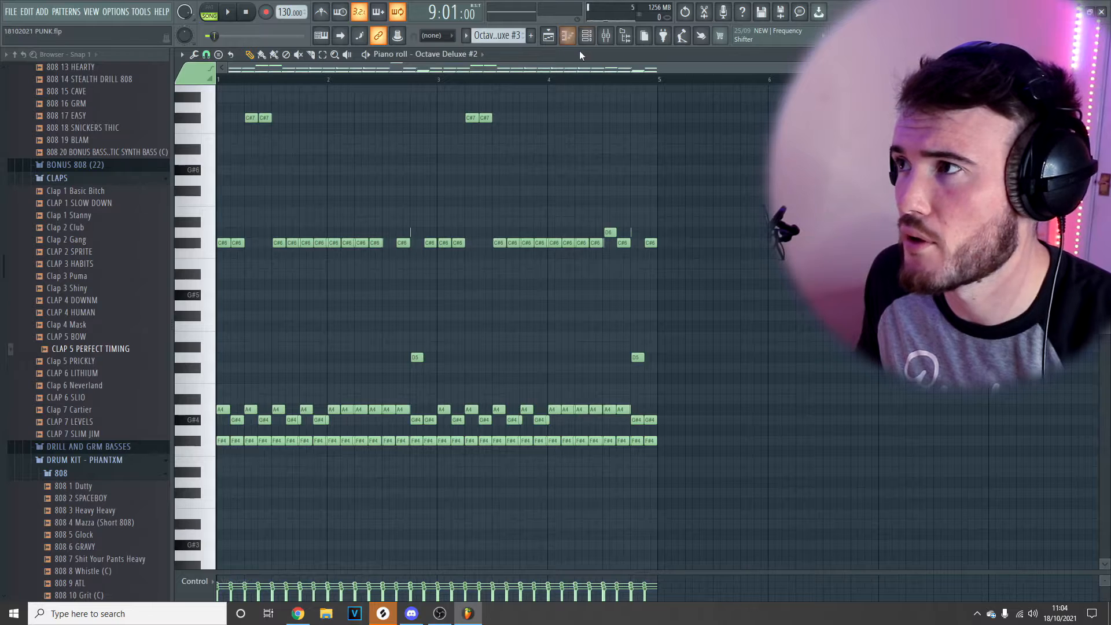
scroll(417, 307, up, 1)
scroll(566, 442, down, 3)
scroll(379, 322, up, 2)
- Try transposing the C#6 row and the C#7 notes down by octaves, restoring their original pitch
drag(718, 220, 216, 260)
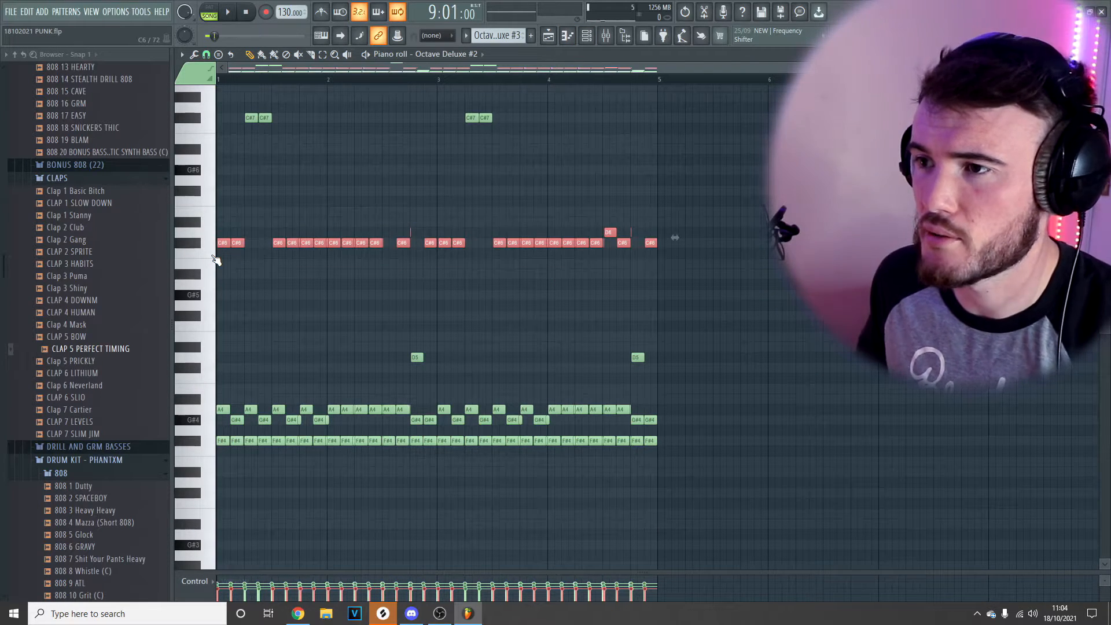
key(ctrl+Down)
drag(596, 149, 216, 103)
scroll(469, 352, down, 3)
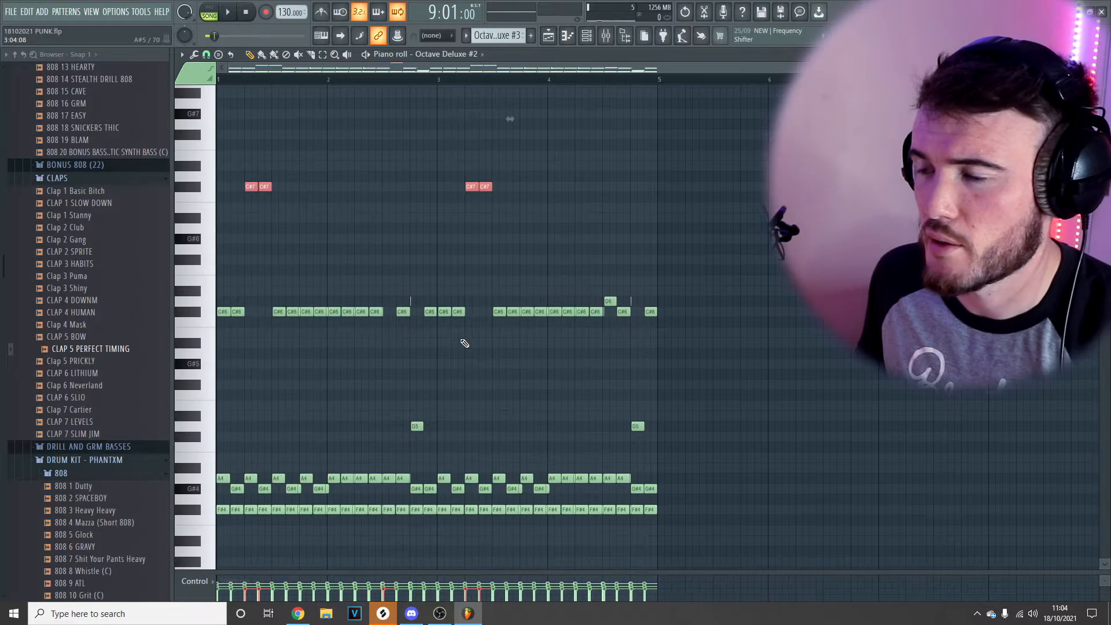
key(ctrl+Down)
key(ctrl+Down)
key(ctrl+Up)
key(ctrl+Up)
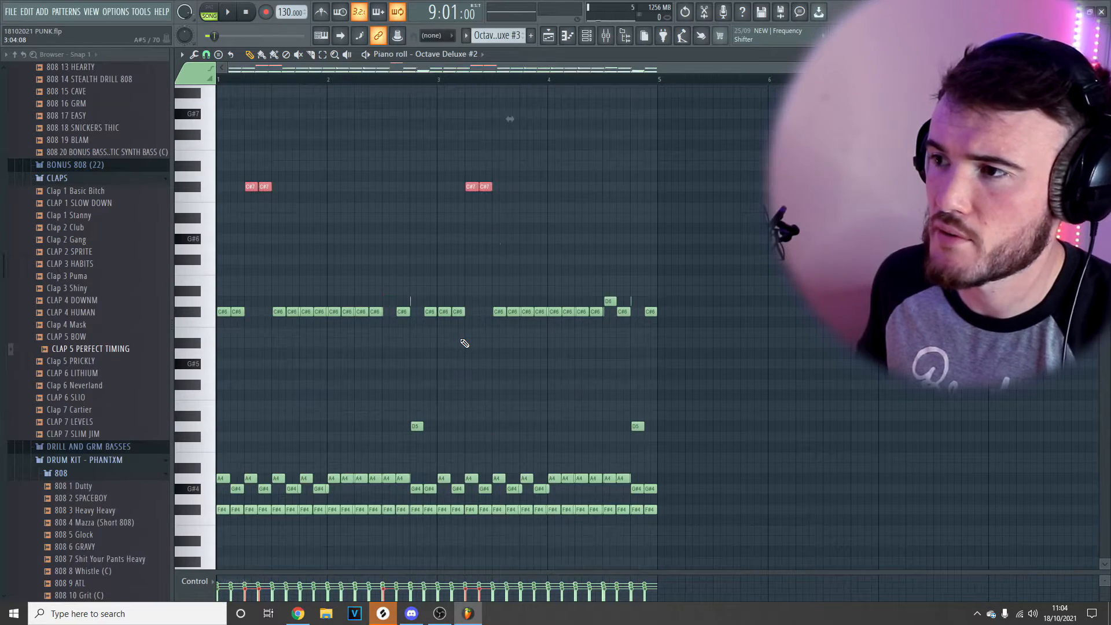
- Select all notes of the pattern, check the preset loaded in the Octave Deluxe #2 instrument, and clear the selection
key(ctrl+a)
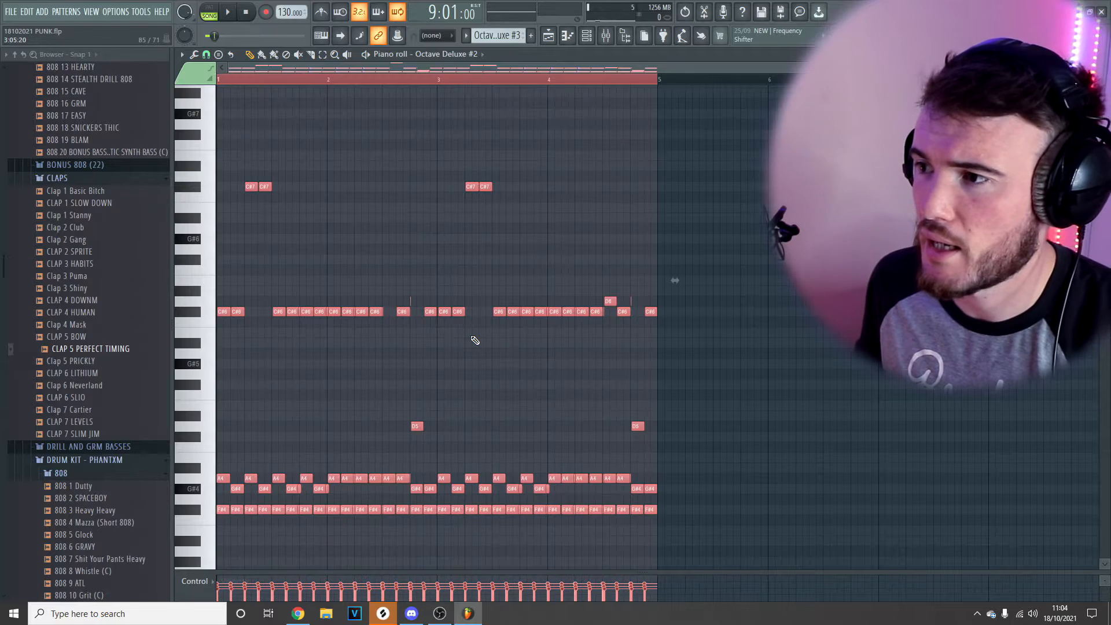
click(588, 35)
click(344, 155)
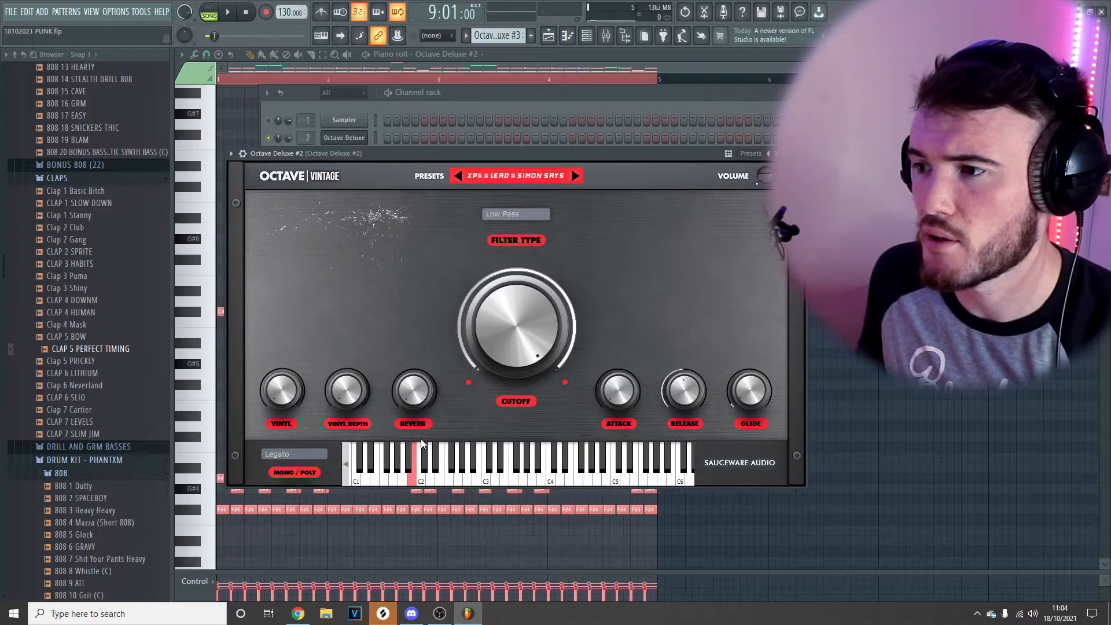
ctrl+click(901, 384)
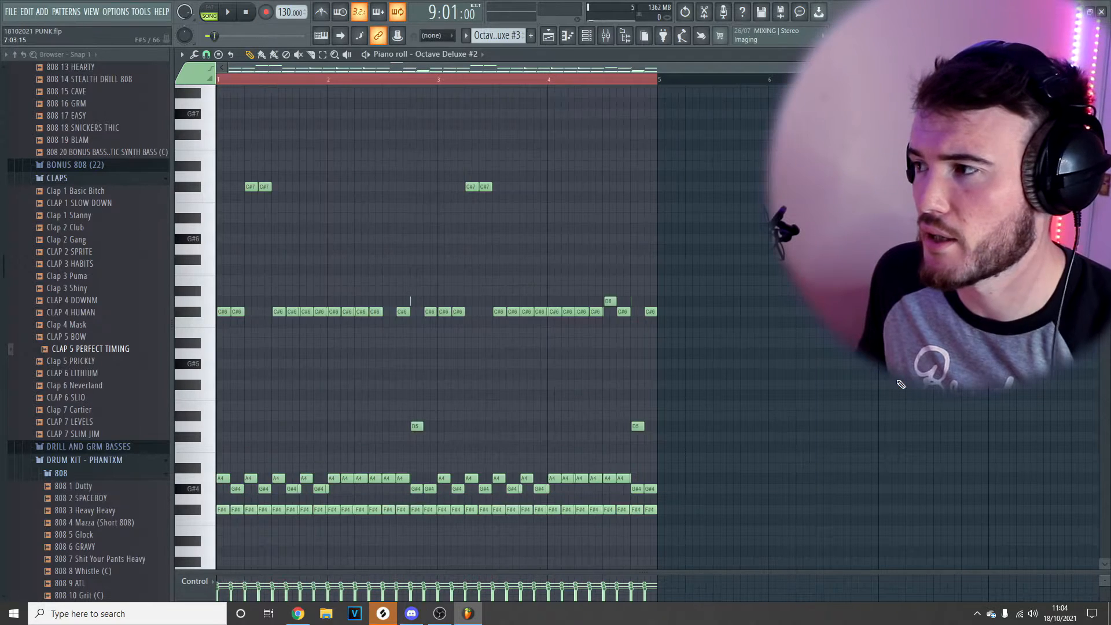
- Switch playback to pattern mode and play the Octave Deluxe #3 pattern while examining its full note range
click(209, 12)
key(space)
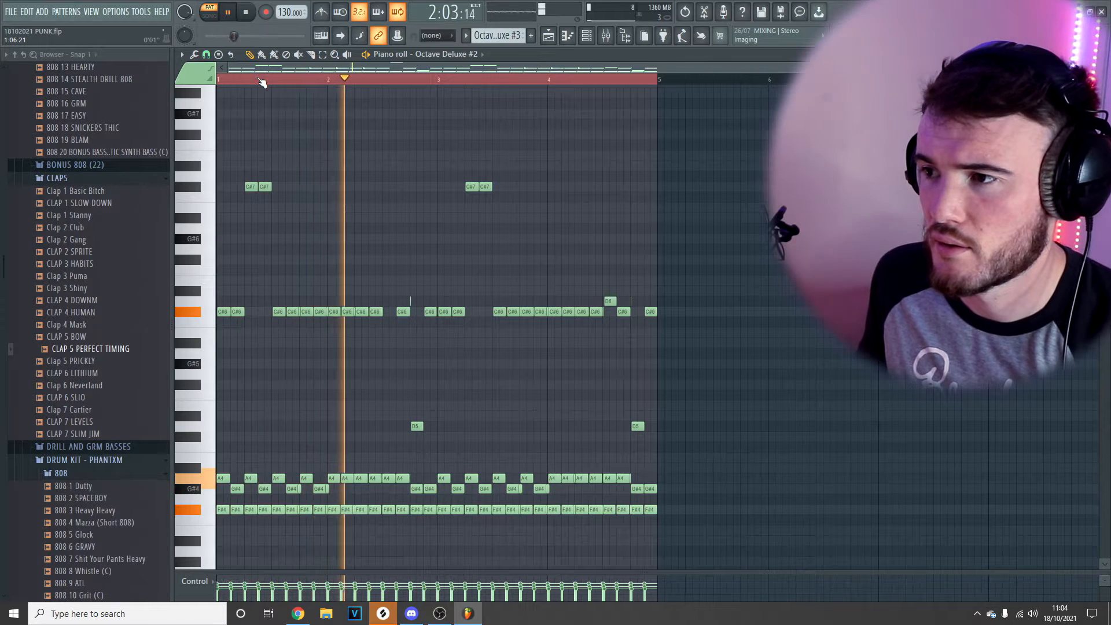
scroll(441, 210, up, 2)
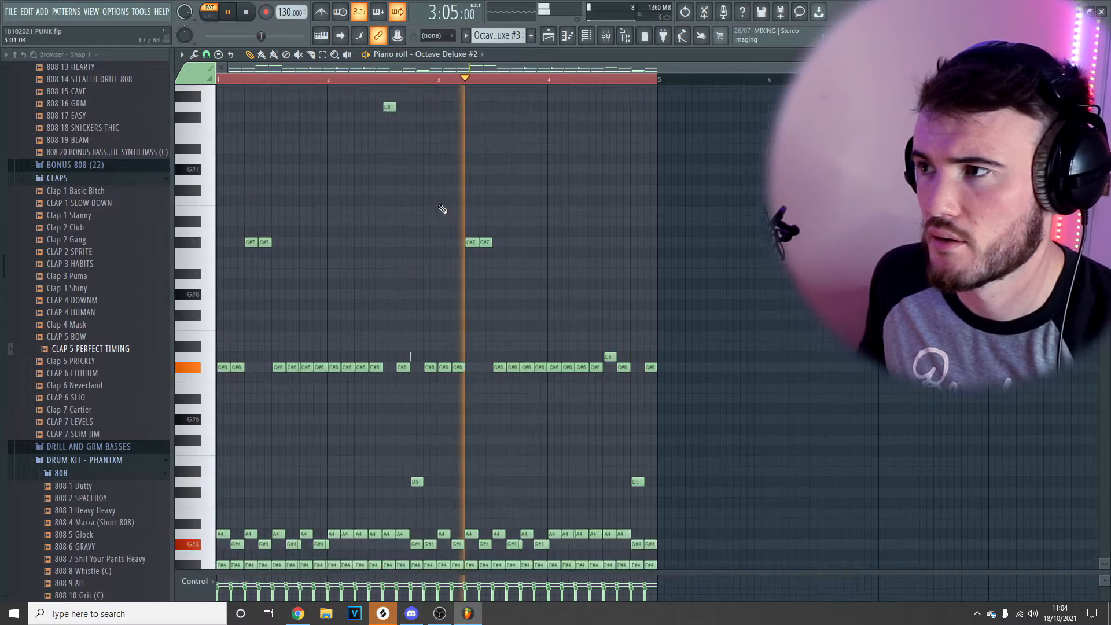
scroll(442, 210, down, 4)
scroll(441, 210, up, 3)
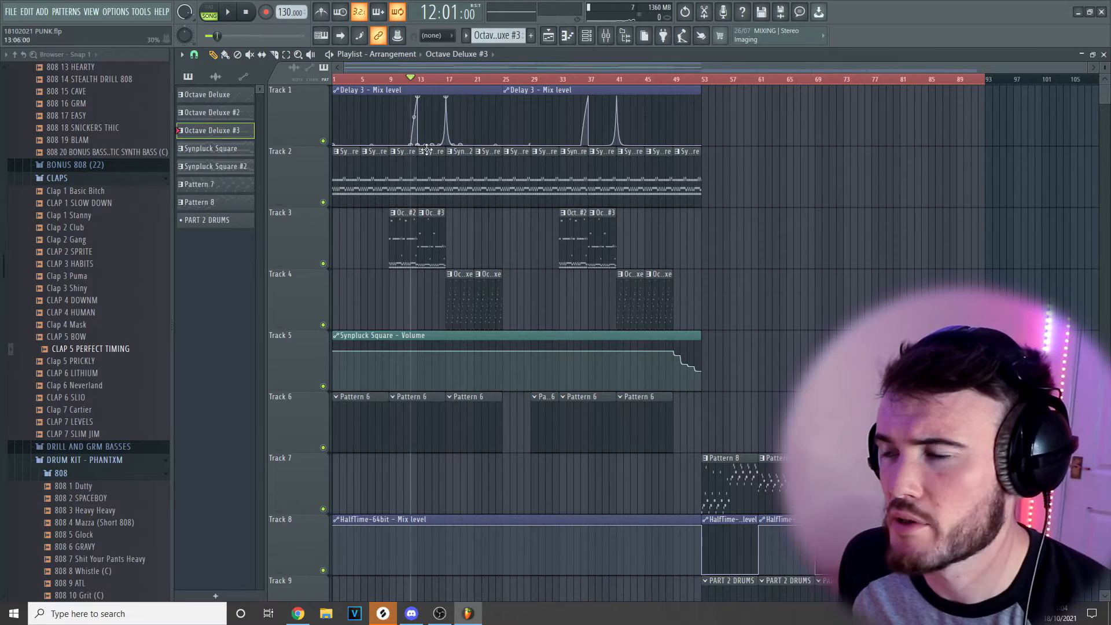
- Examine the Delay 3 mix level automation peaks around bars 12 to 17 of the arrangement
scroll(456, 164, up, 3)
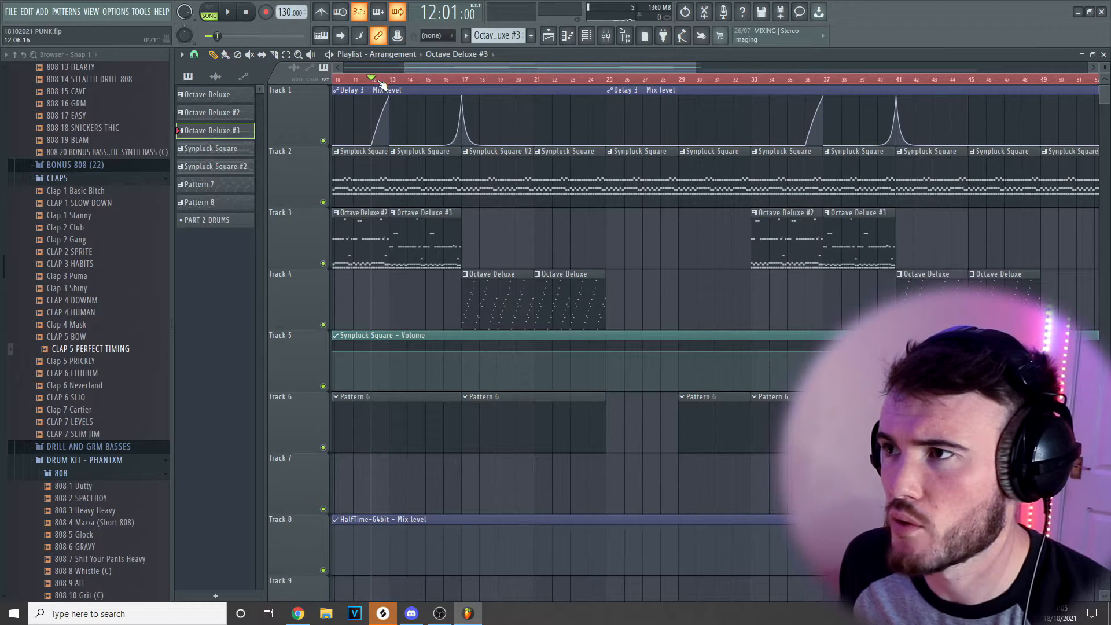
scroll(469, 89, down, 4)
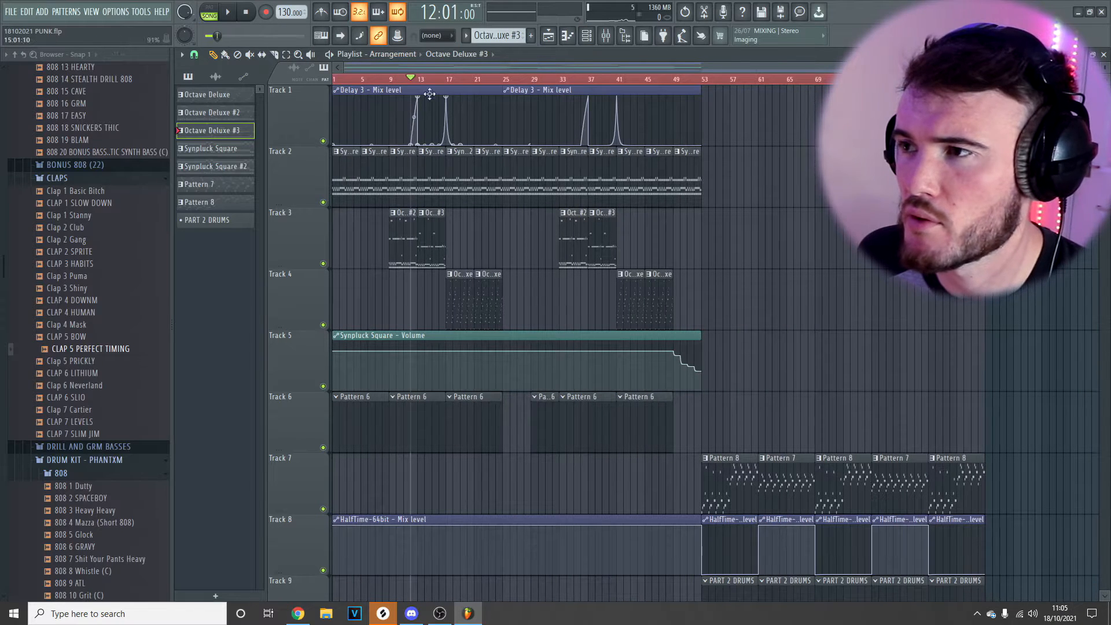
scroll(472, 292, up, 3)
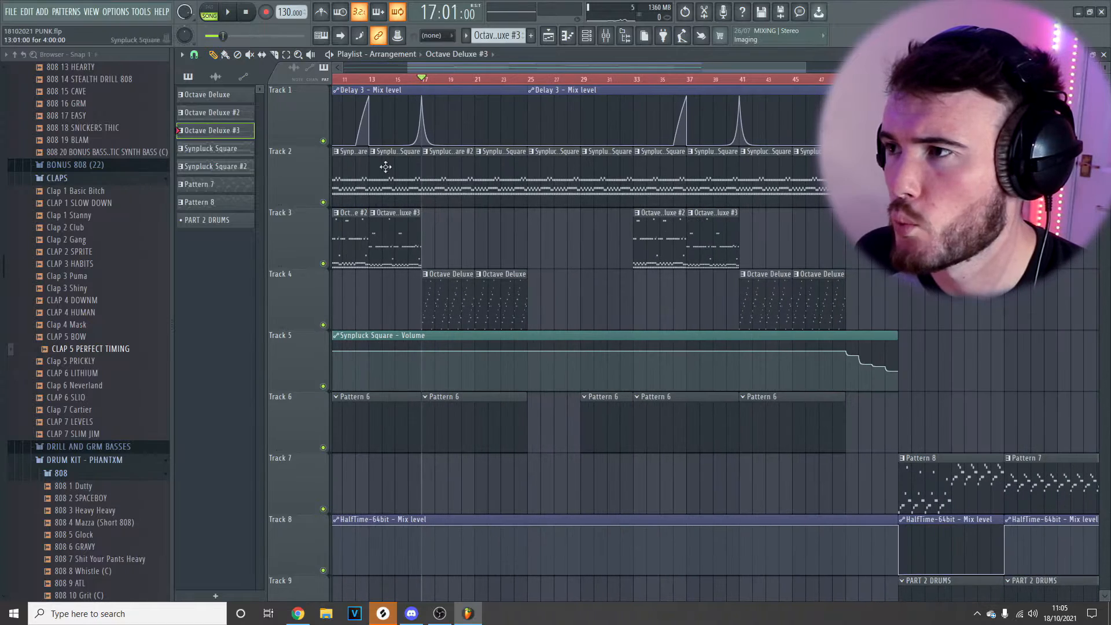
- Open and play the Synpluck Square #2 pattern from the arrangement, then return to the playlist
double_click(457, 189)
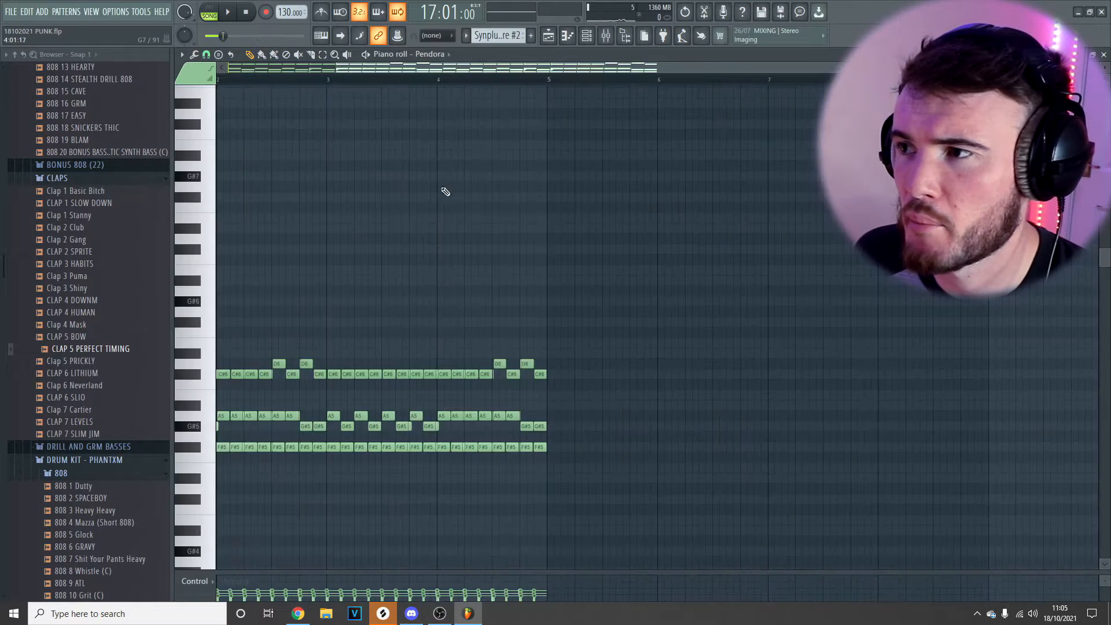
key(space)
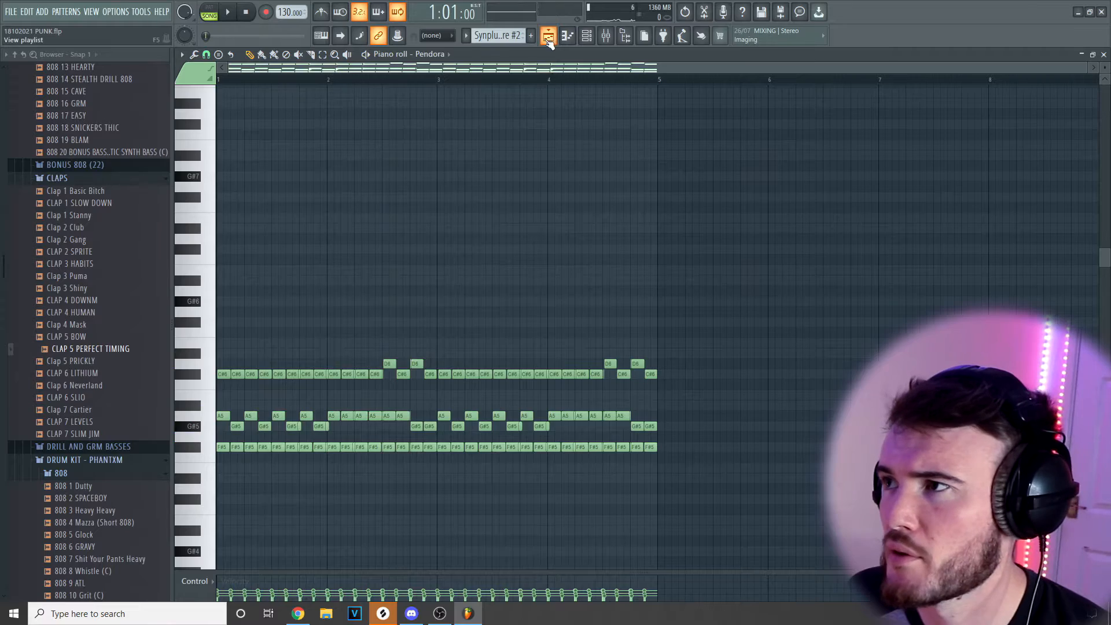
key(F5)
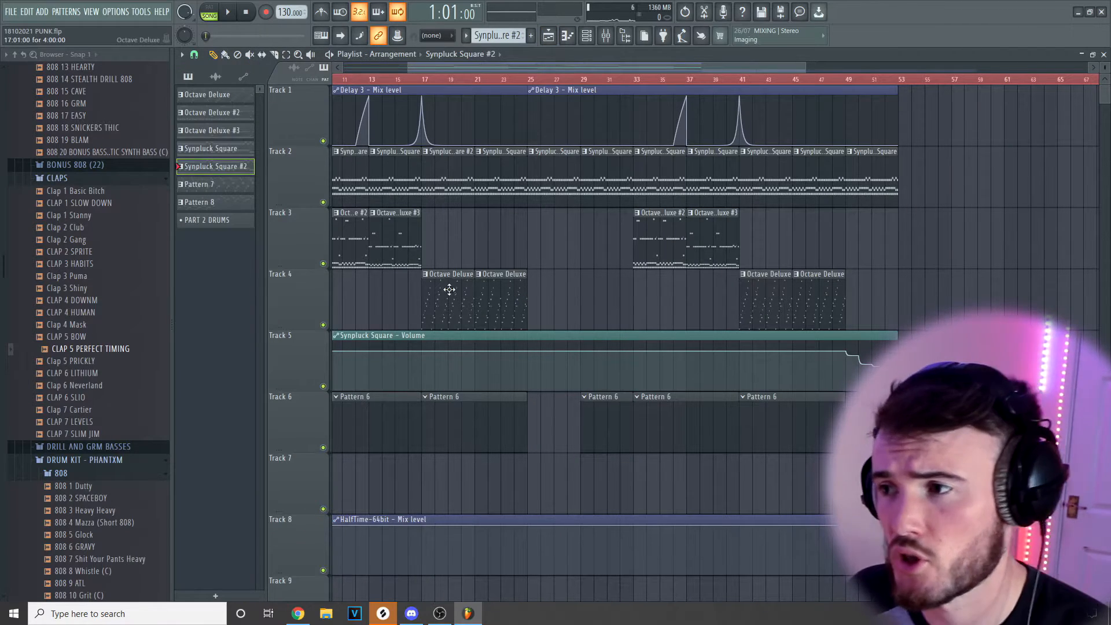
- Open the first Octave Deluxe clip on Track 4 to examine its notes, then return to the playlist
double_click(450, 289)
scroll(453, 315, up, 3)
ctrl+right_click(741, 380)
scroll(734, 382, down, 3)
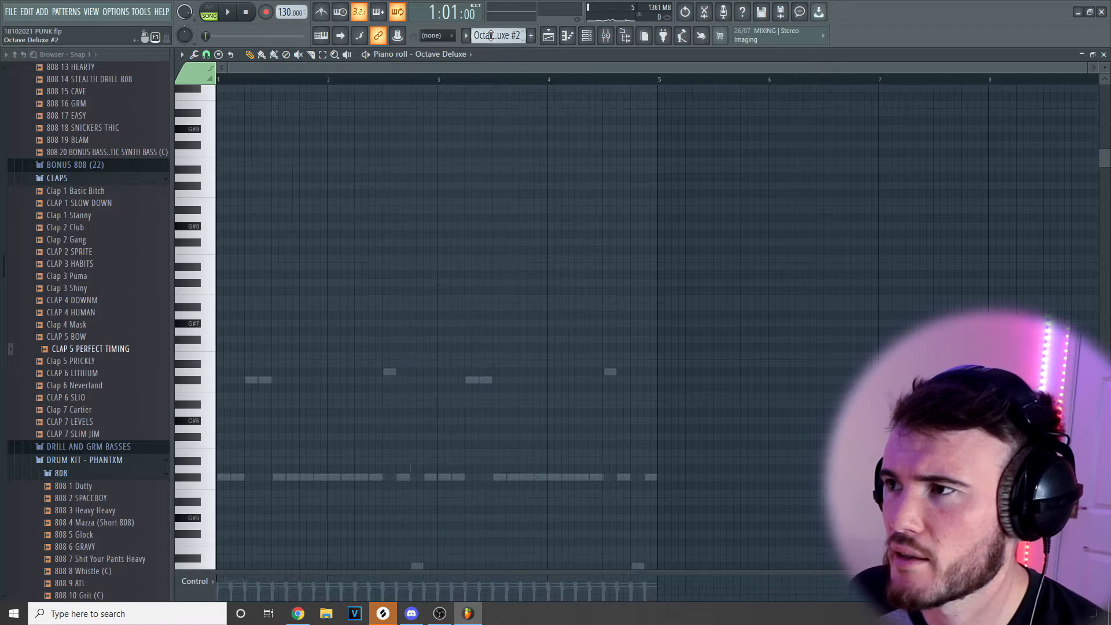
click(547, 36)
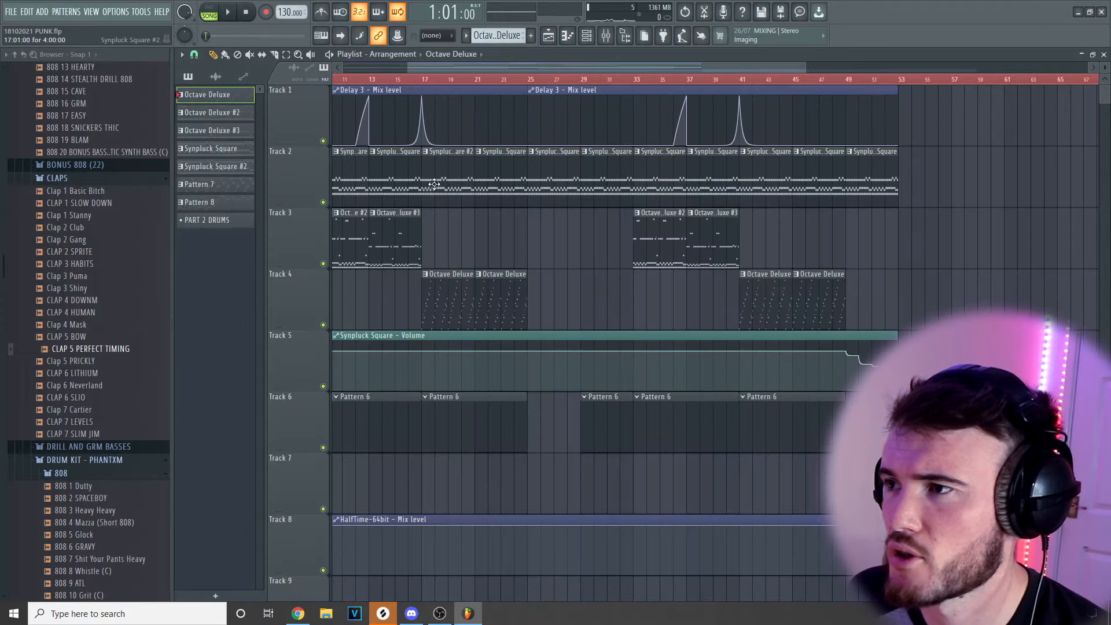
- Preview the arpeggiator with a range of 4 on the Synpluck Square pattern's chords, closing it without applying
double_click(402, 181)
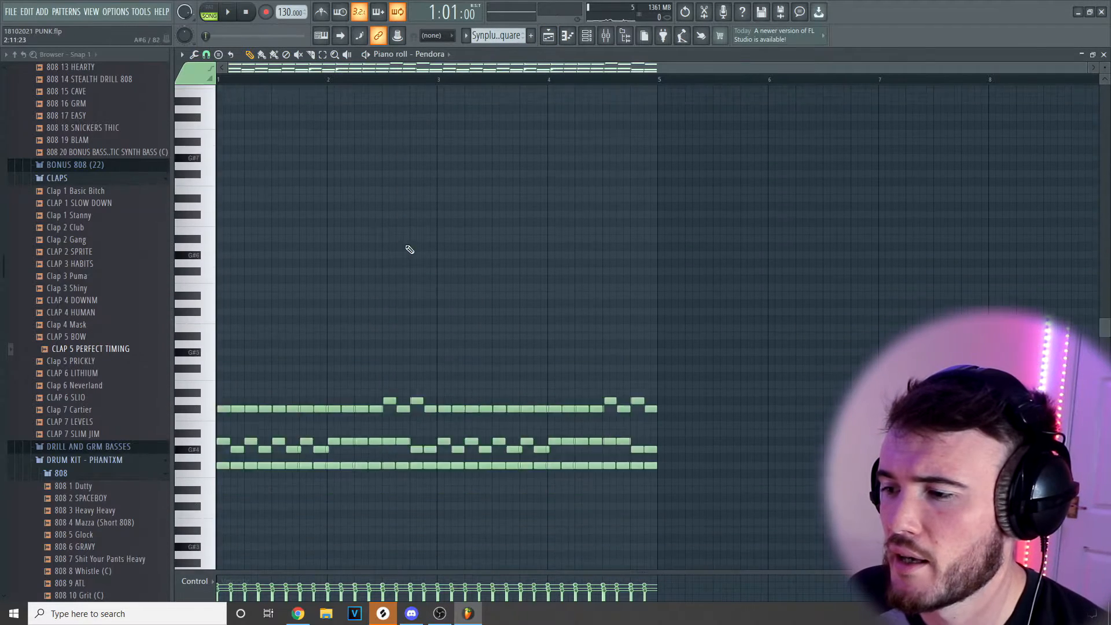
key(alt+a)
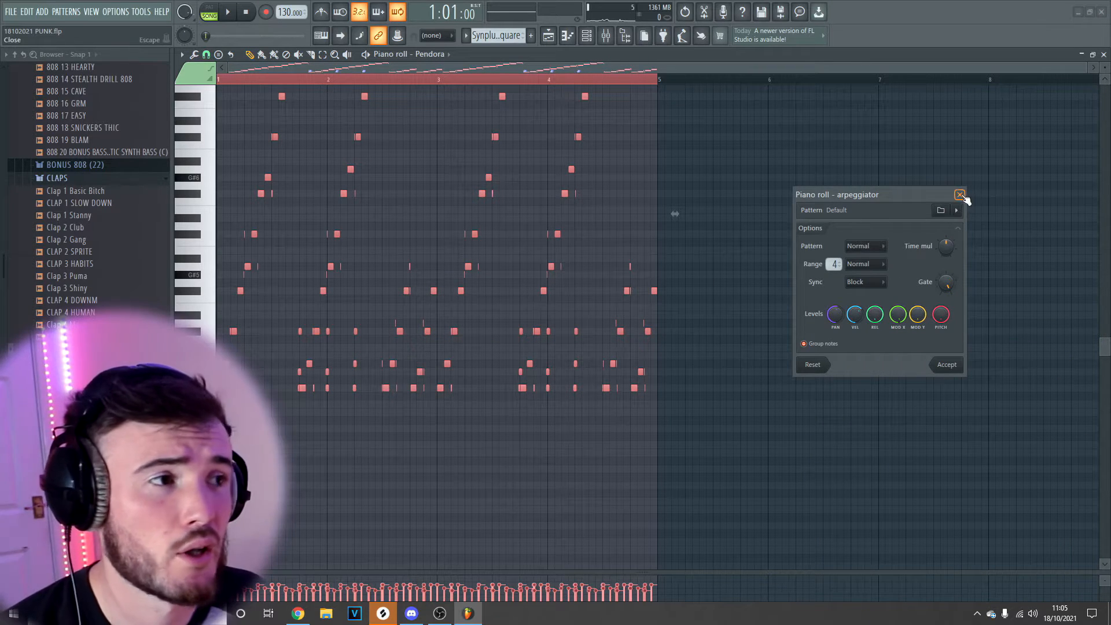
click(958, 195)
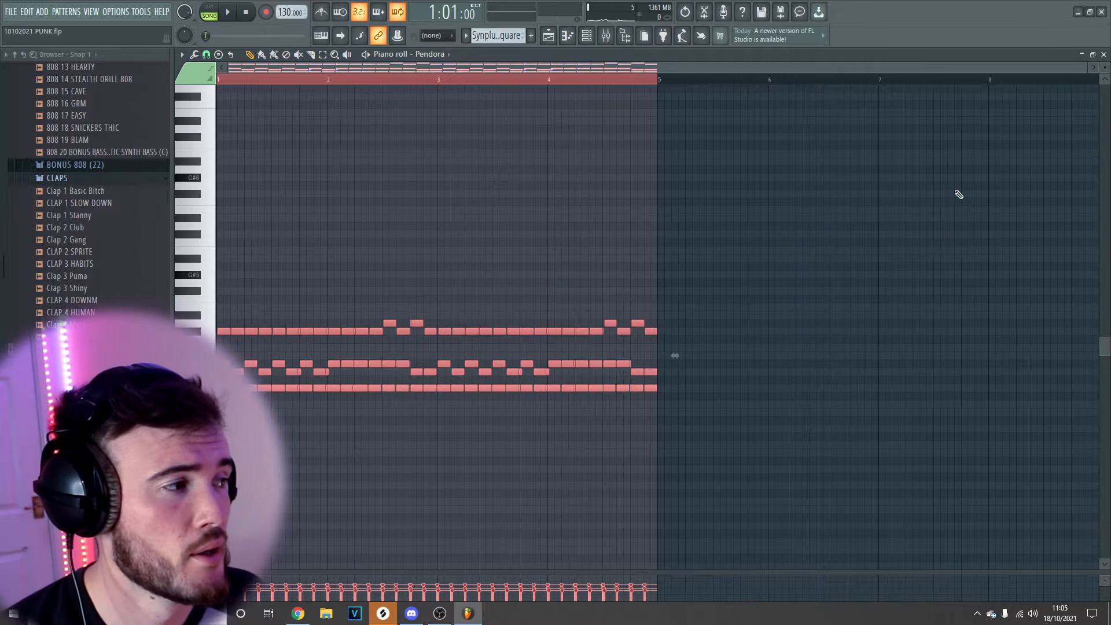
key(alt+a)
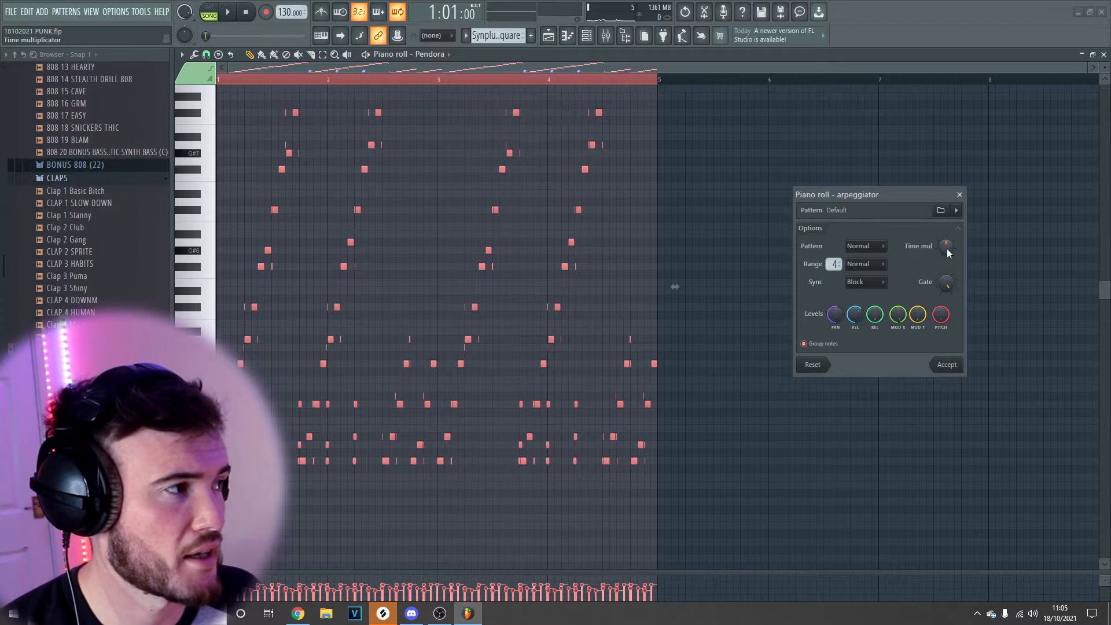
click(959, 194)
- Check the effect chains on the Omnisphere, Octave Deluxe #2 and Octave Deluxe mixer tracks
click(550, 37)
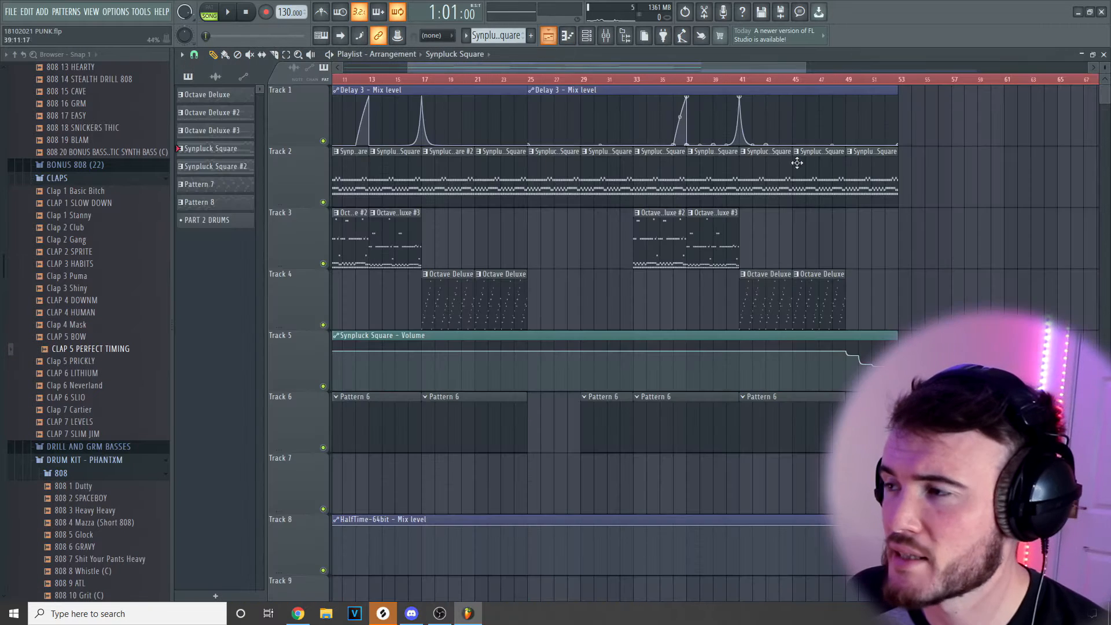
click(607, 36)
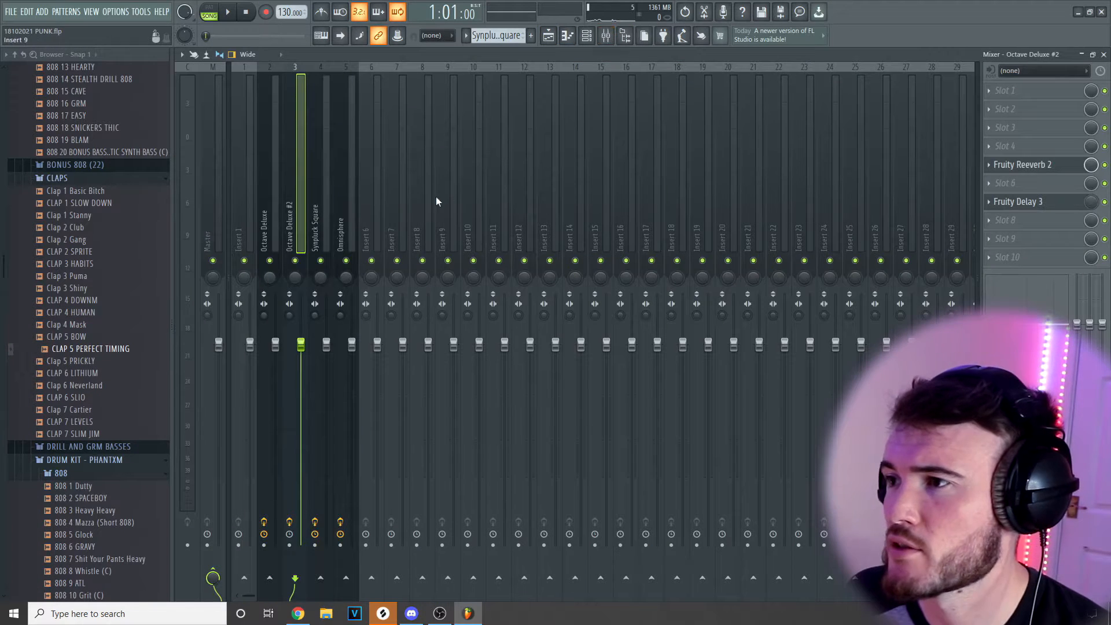
click(342, 227)
click(296, 218)
click(276, 223)
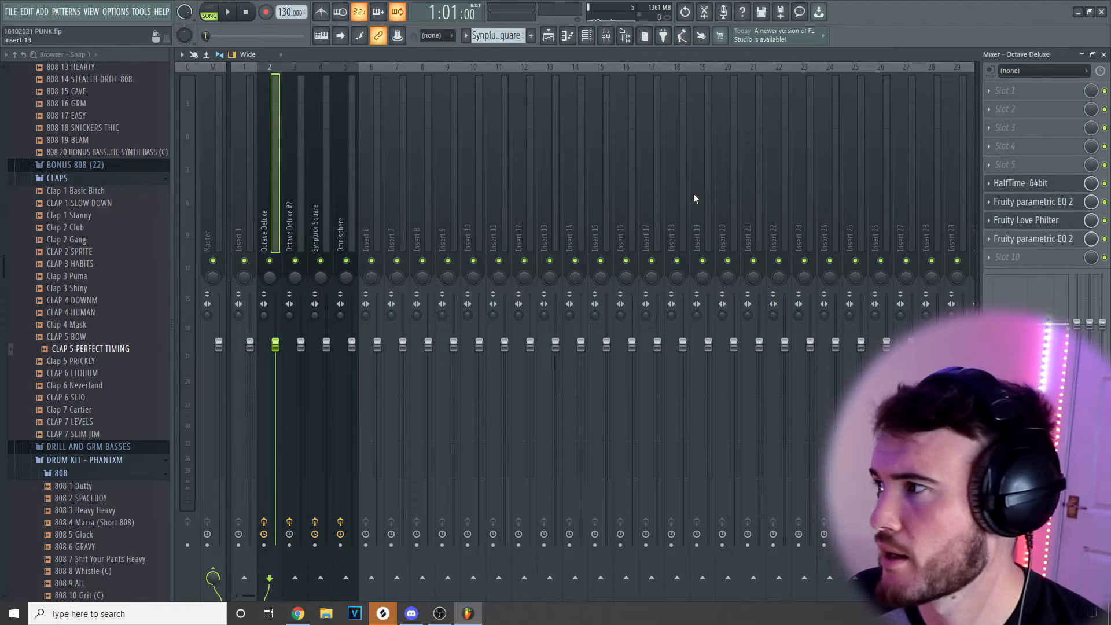
- Inspect the HalfTime, Fruity Parametric EQ 2 and Fruity Love Philter effects on the Octave Deluxe mixer track
click(1032, 184)
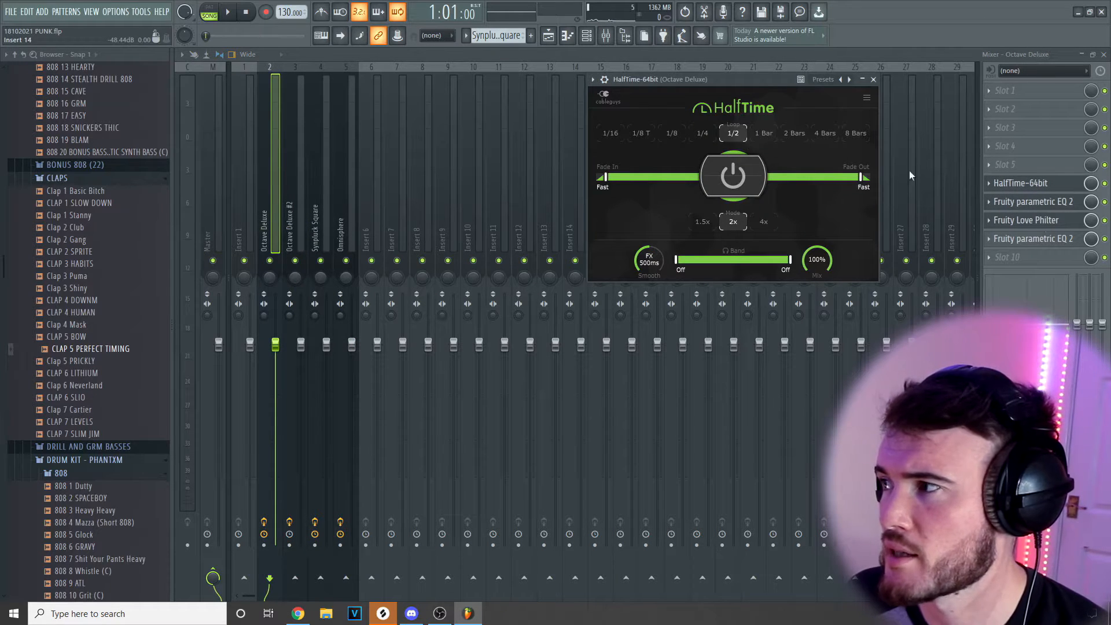
click(1054, 211)
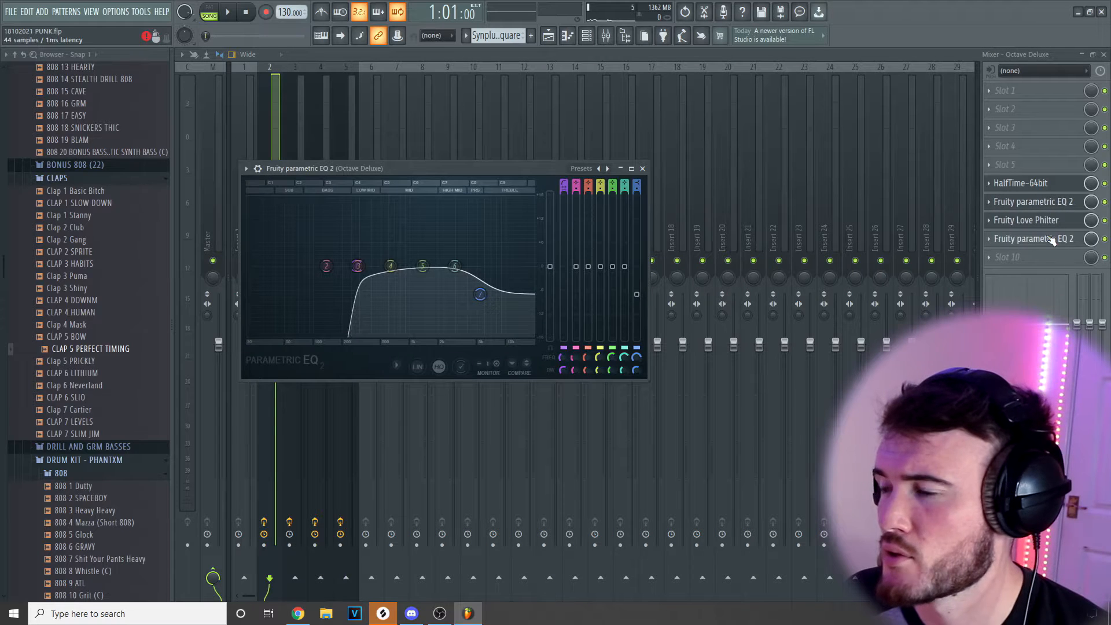
click(1045, 221)
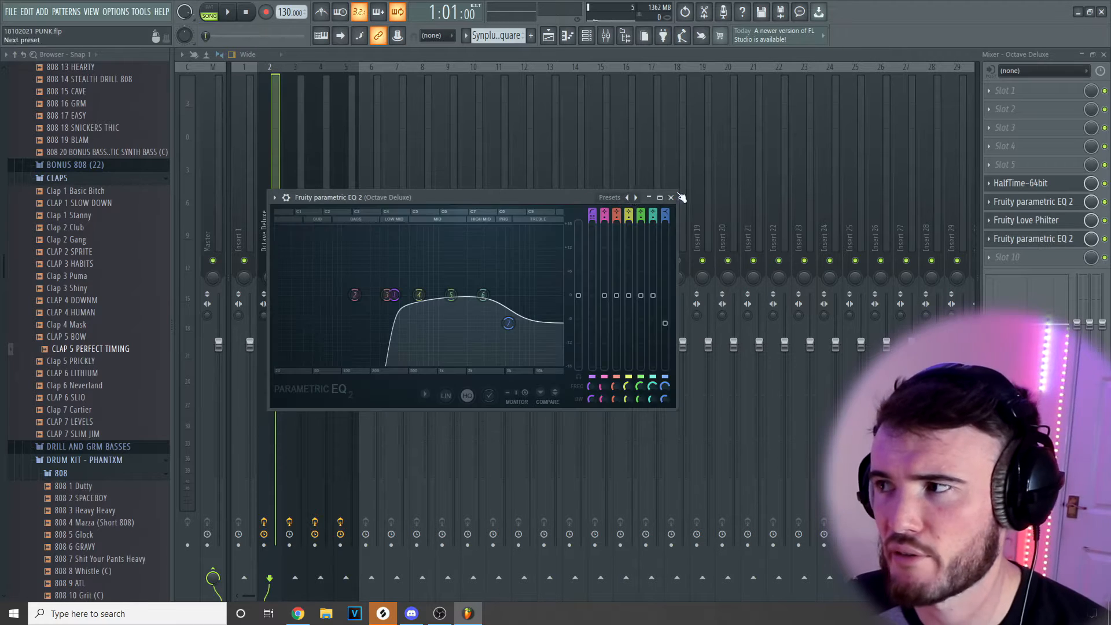
- Open the Octave Deluxe clip at bar 41 on Track 4 and play its arpeggiated notes
scroll(891, 219, down, 4)
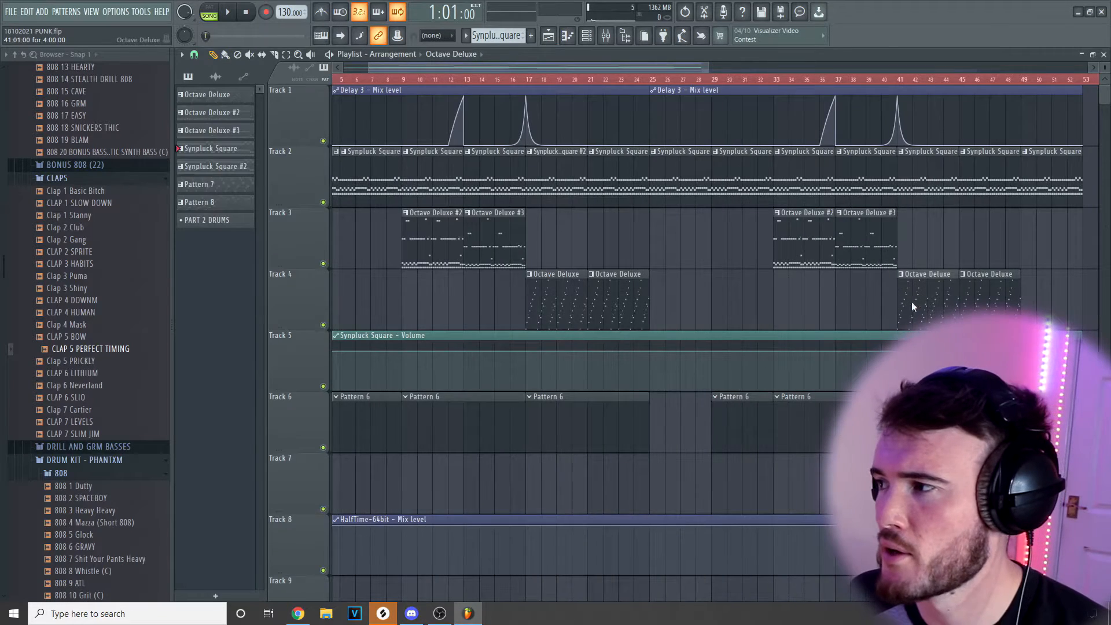
double_click(913, 307)
key(space)
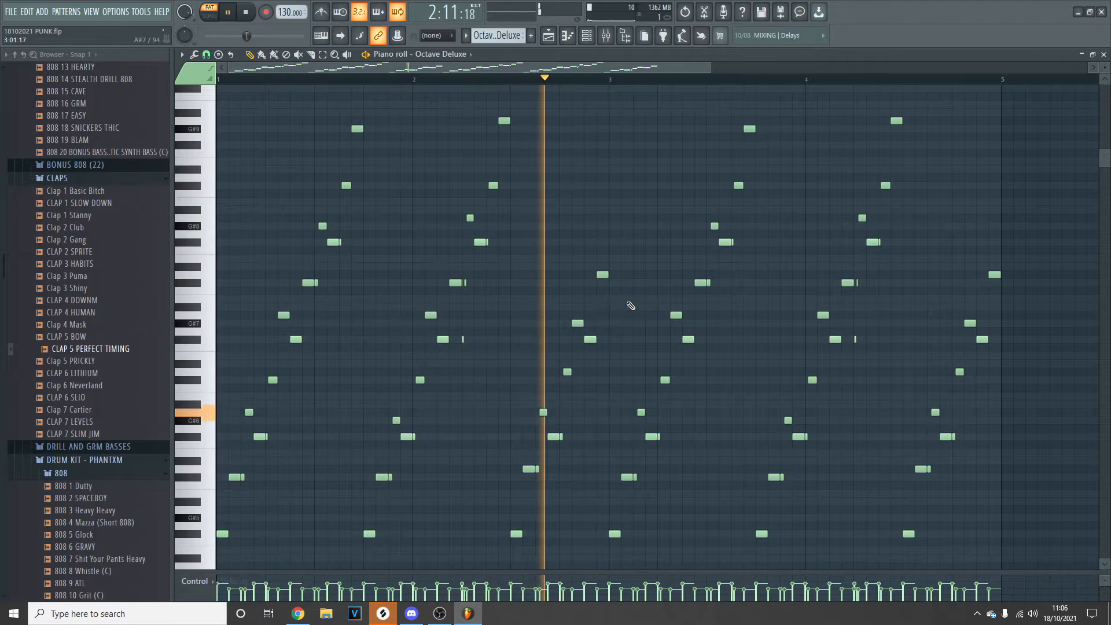
scroll(738, 273, down, 2)
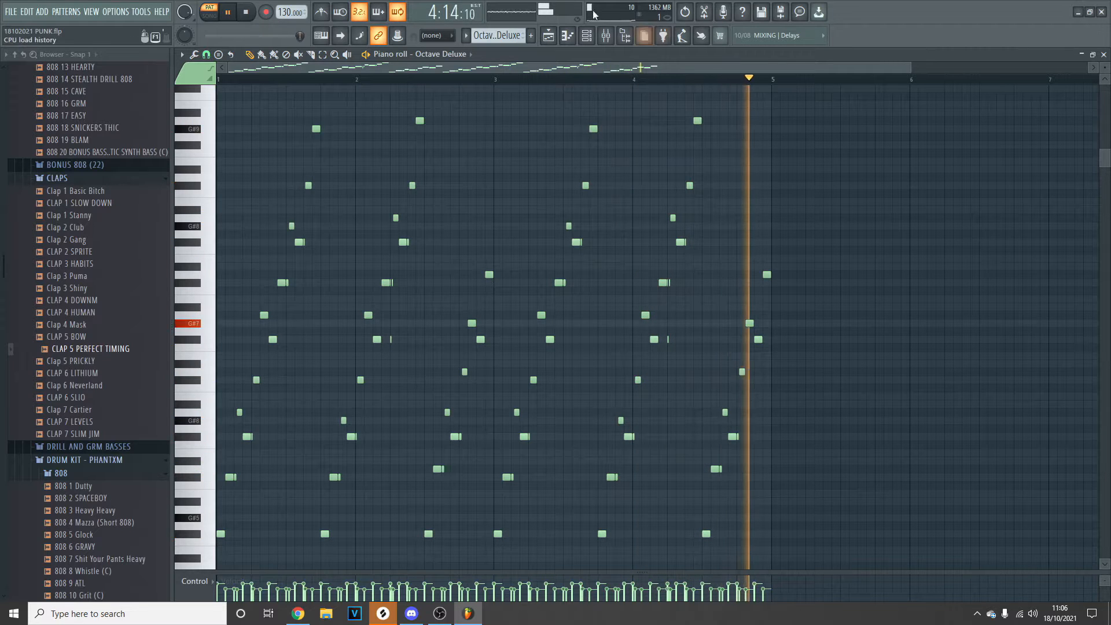
key(space)
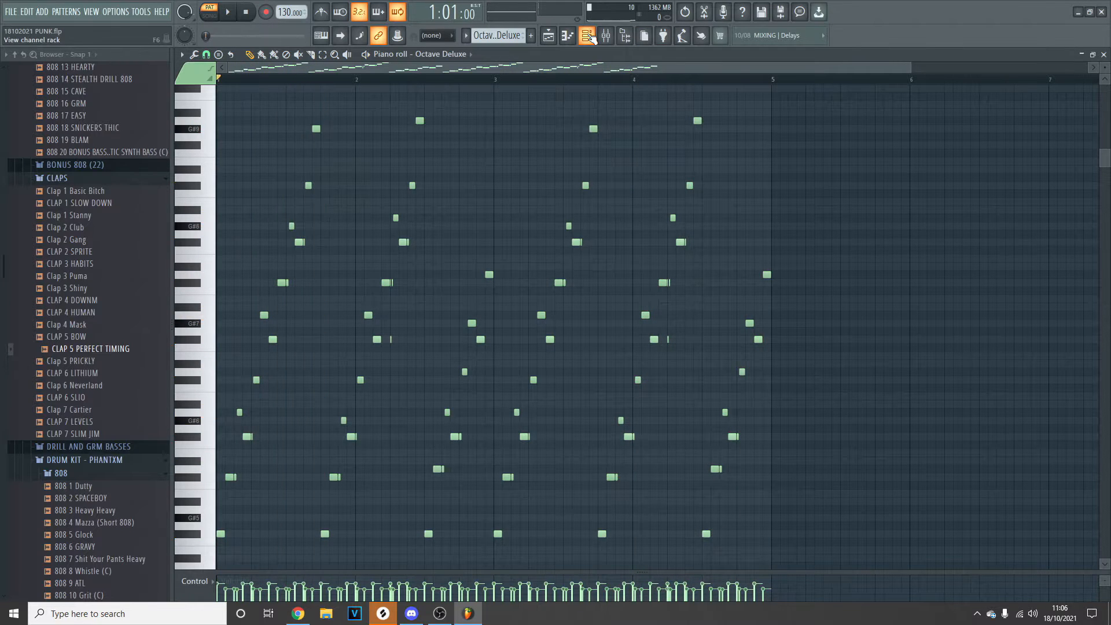
- Bring up the Octave Deluxe instrument from the channel list
click(590, 38)
click(358, 122)
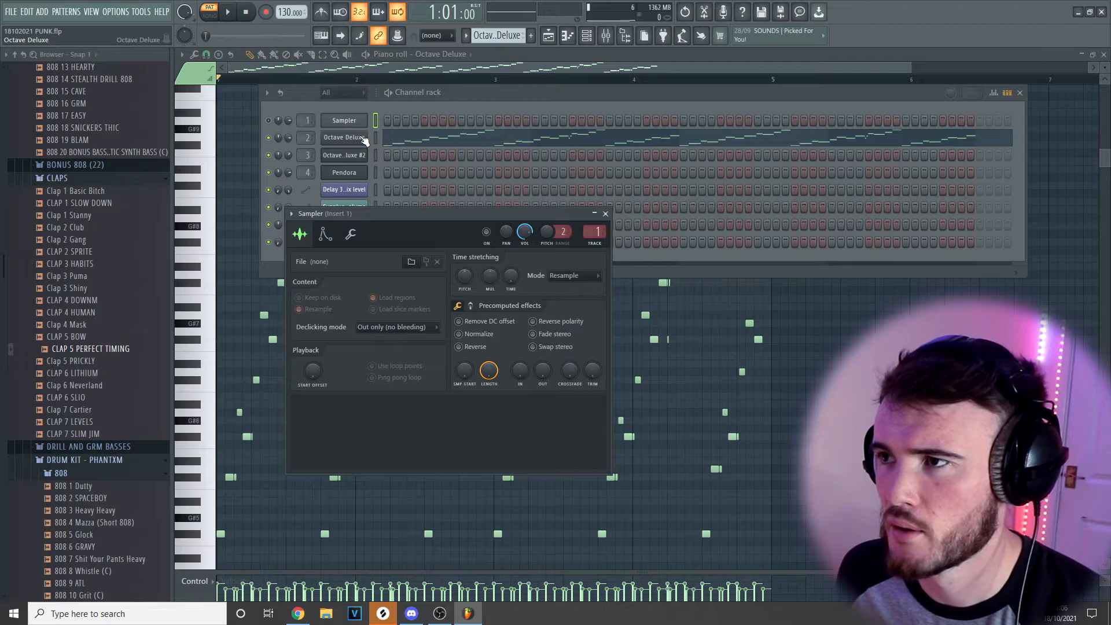
click(362, 138)
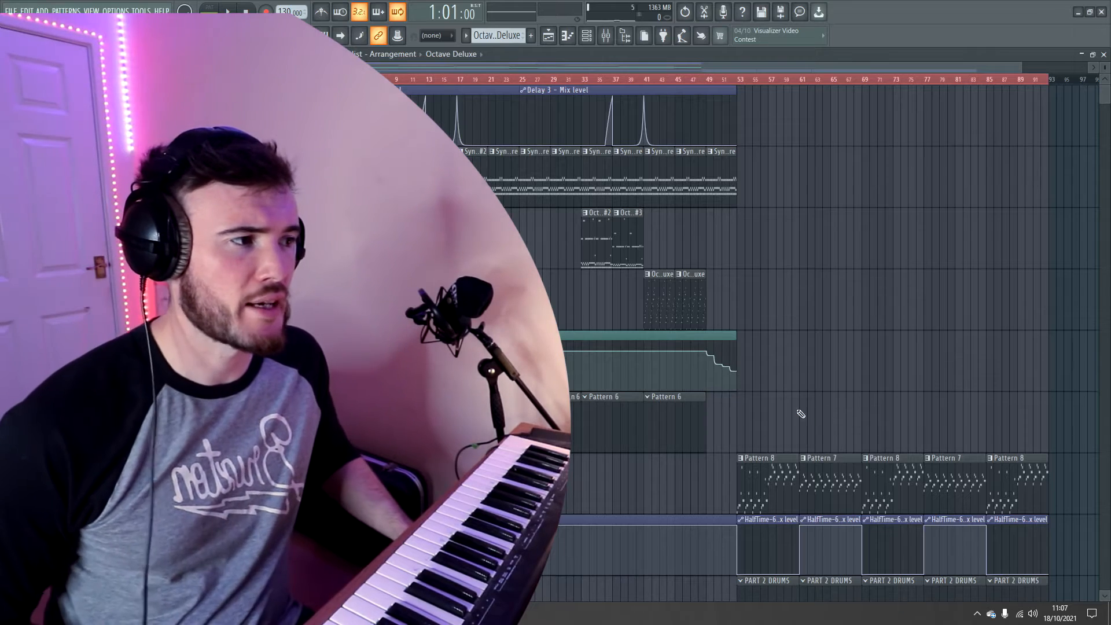
- Play the arrangement from bar 49 and review the second-part clips on Tracks 7 to 9
scroll(794, 402, up, 2)
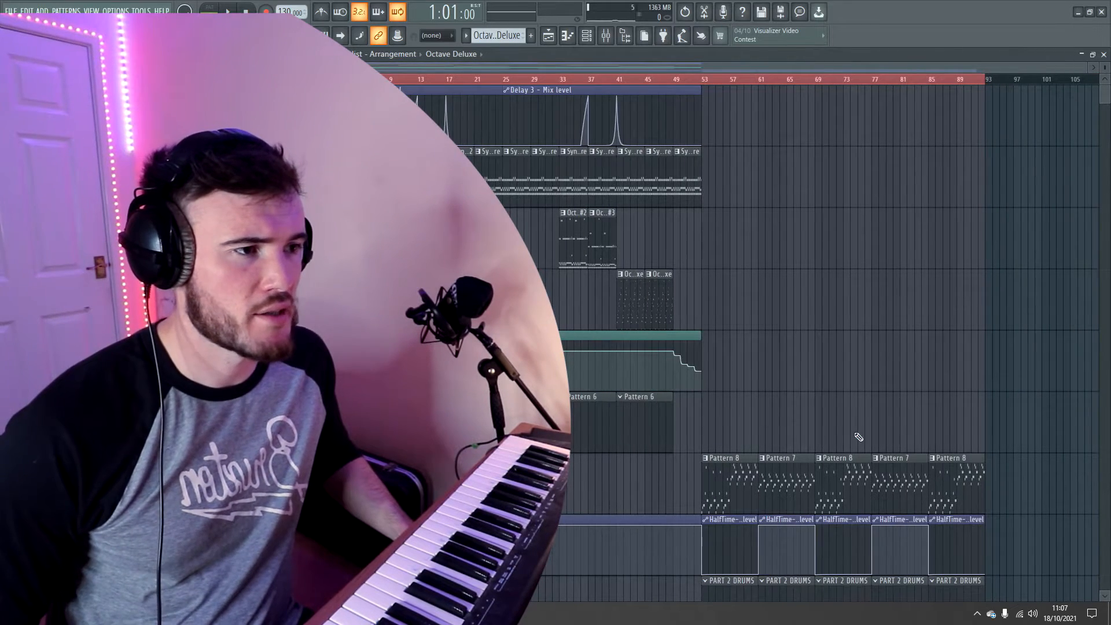
scroll(683, 261, up, 5)
click(564, 79)
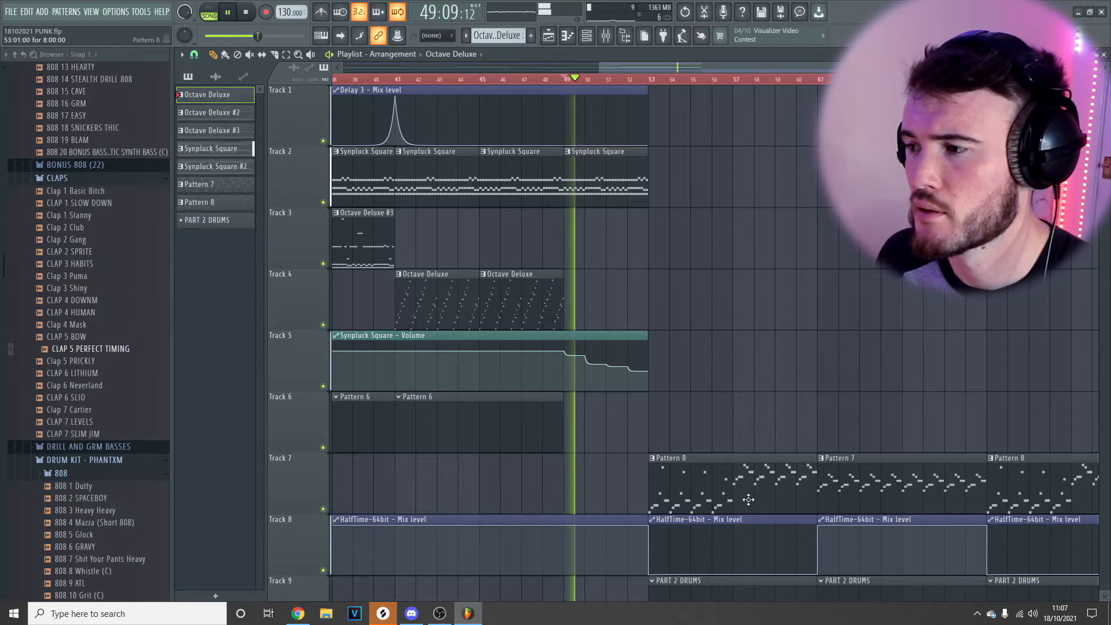
scroll(723, 528, down, 4)
scroll(924, 505, down, 2)
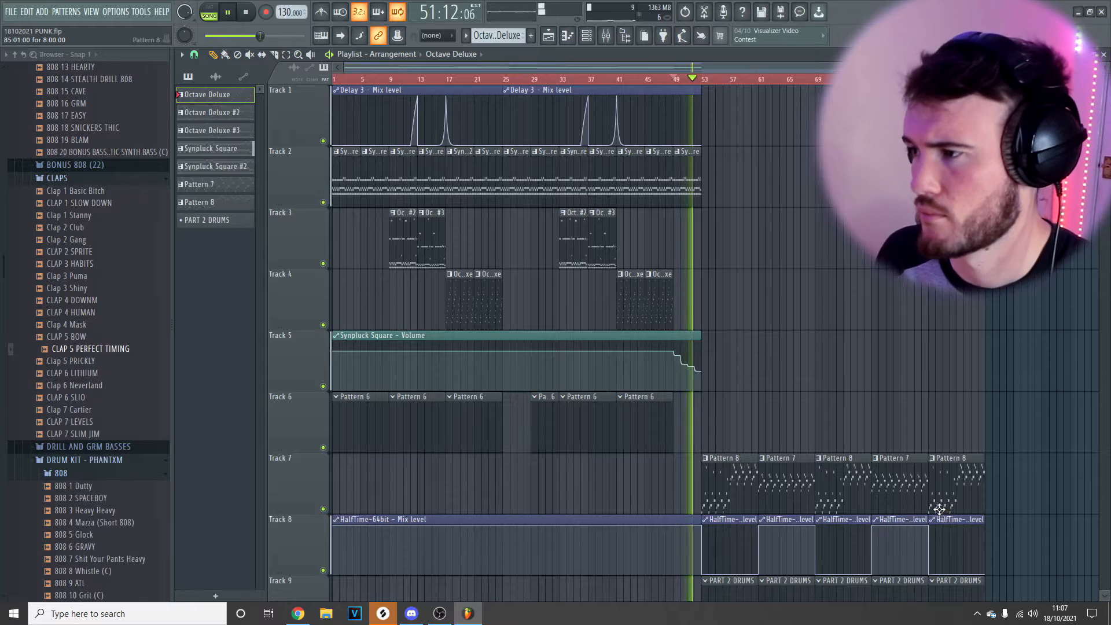
- Open the Pattern 8 clip at bar 53 on Track 7 and transpose the high note in bar 2 down one octave
double_click(744, 495)
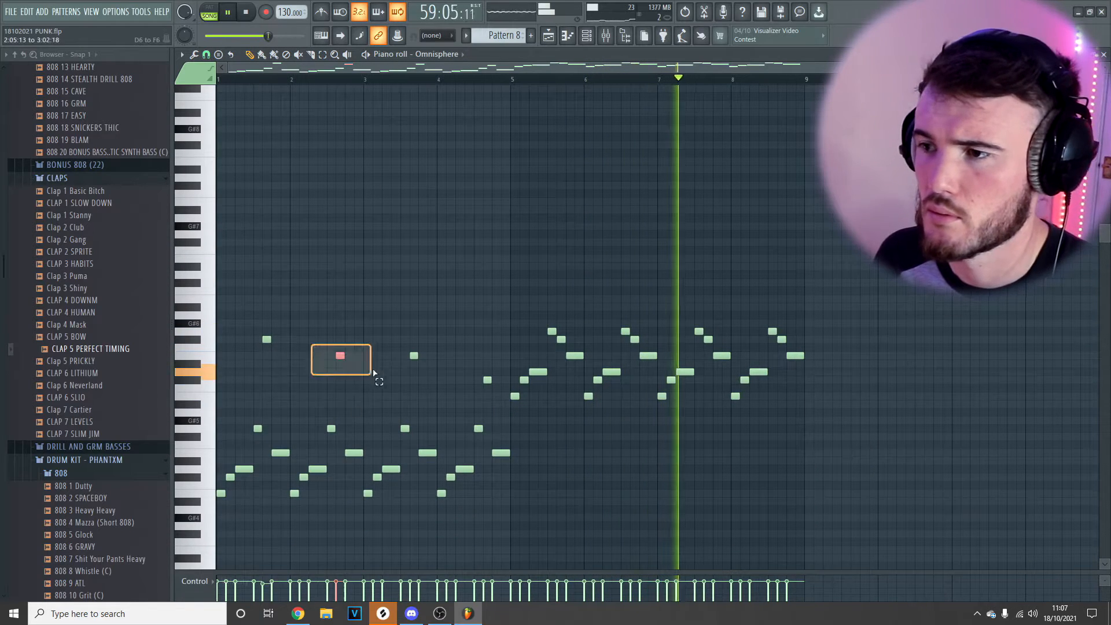
key(ctrl+Down)
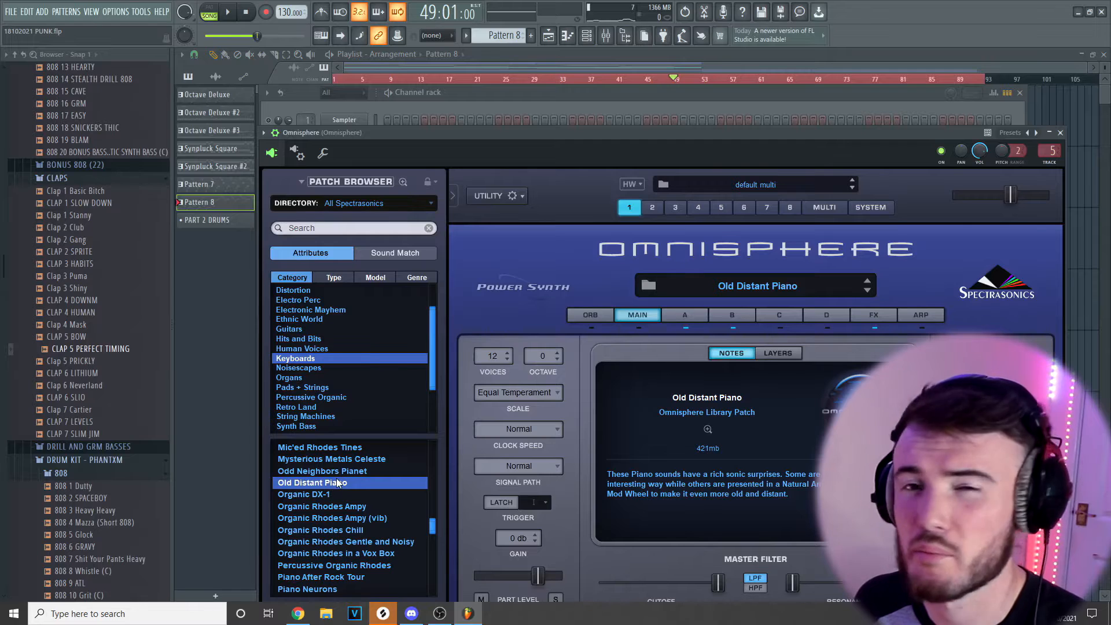
click(567, 36)
scroll(331, 502, down, 4)
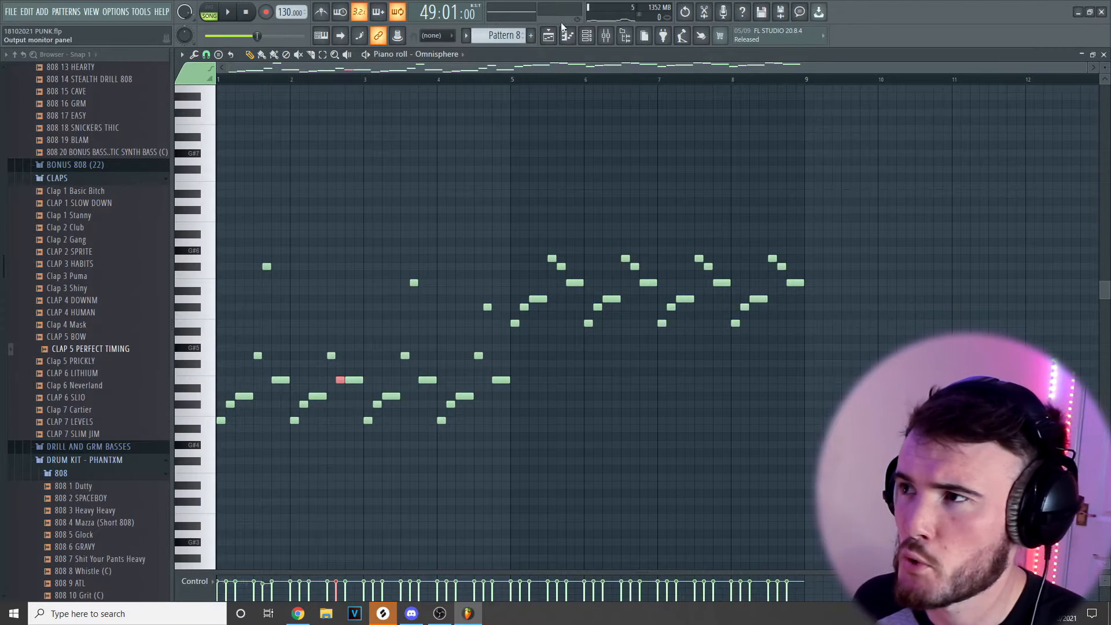
click(548, 35)
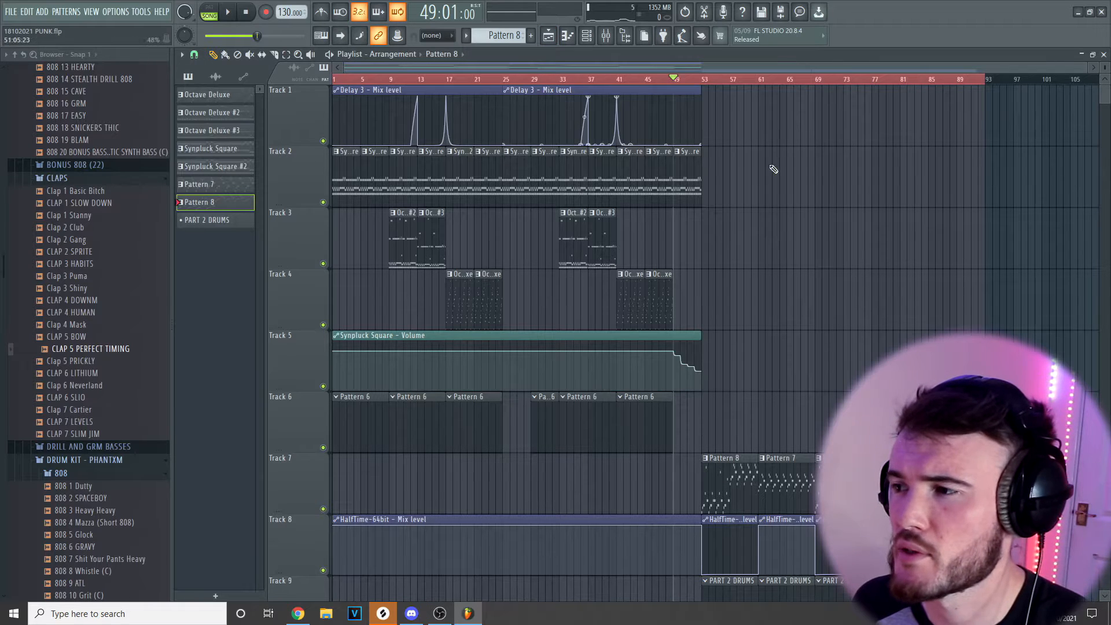
- Reopen the Pattern 8 clip at bar 53 and highlight the first three Omnisphere notes in bar 1
scroll(778, 496, up, 3)
double_click(702, 480)
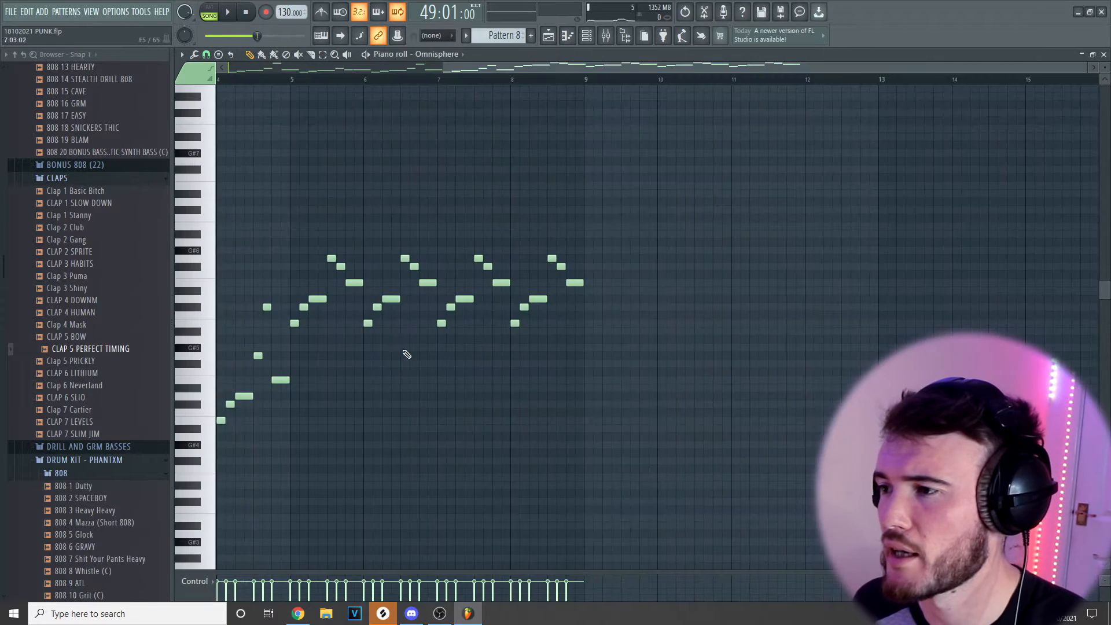
scroll(440, 414, left, 3)
drag(228, 386, 219, 384)
scroll(281, 397, up, 1)
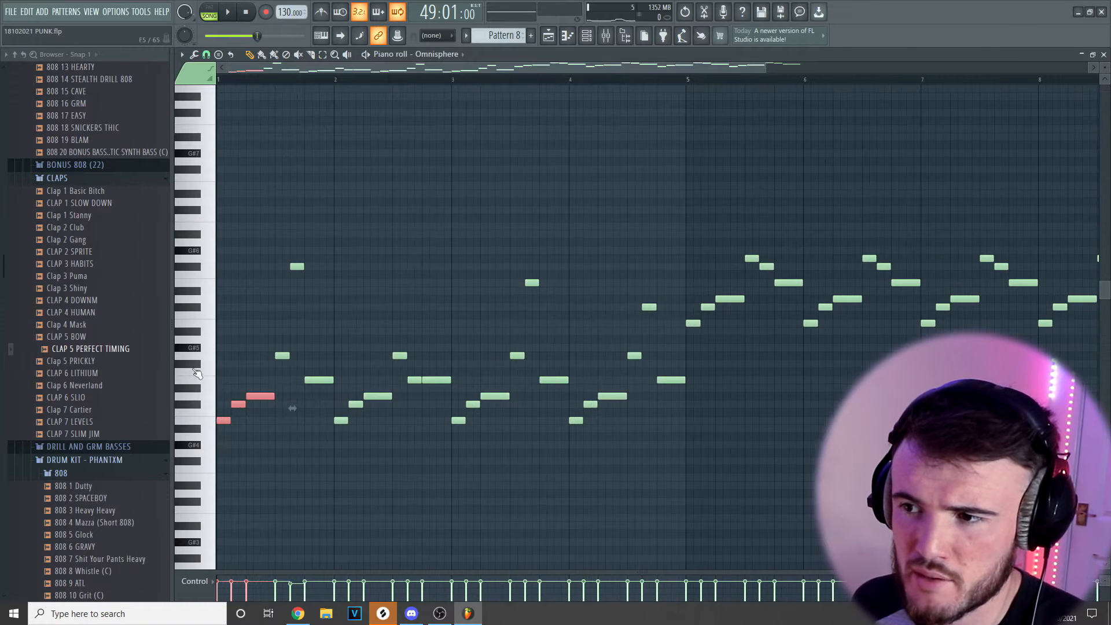
- Examine Pattern 8's lower phrase in bars 1 to 4, then highlight the higher phrase in bars 5 to 8
scroll(194, 375, down, 2)
drag(620, 489, 258, 290)
drag(889, 462, 512, 197)
drag(913, 390, 520, 172)
drag(839, 350, 516, 219)
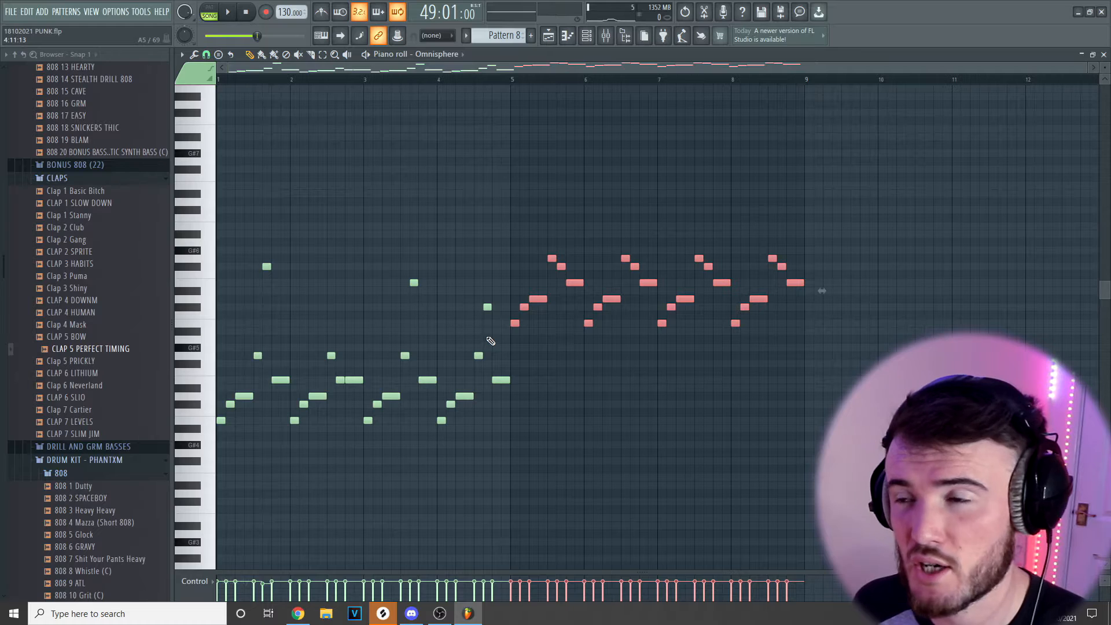
- Check Pattern 8's notes once more and return to its clips in the arrangement from bar 53
click(549, 35)
scroll(811, 491, up, 4)
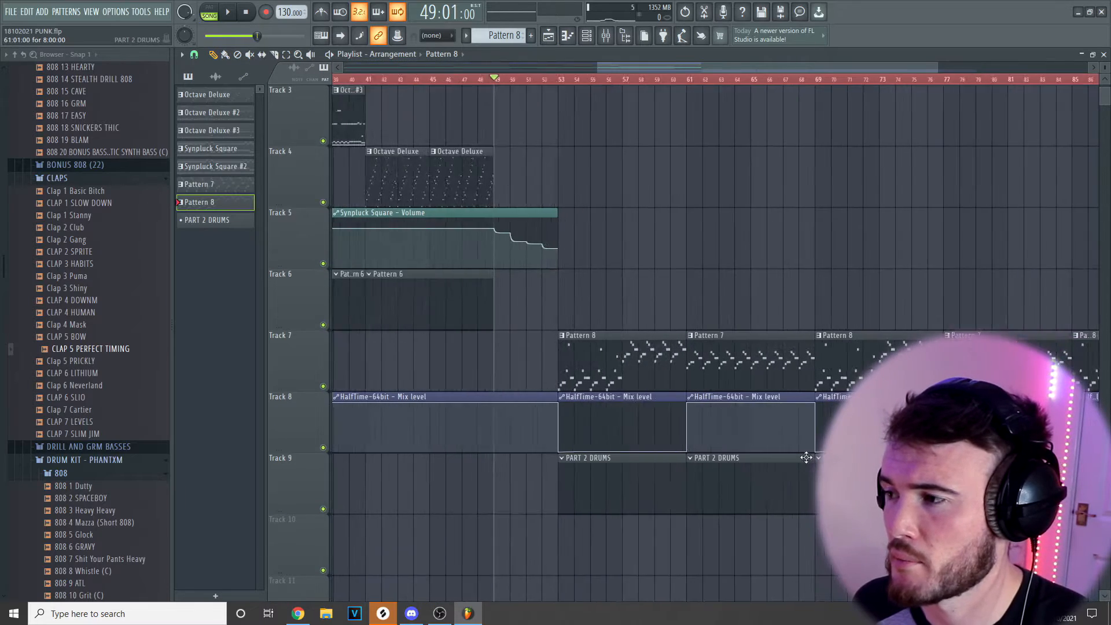
double_click(474, 335)
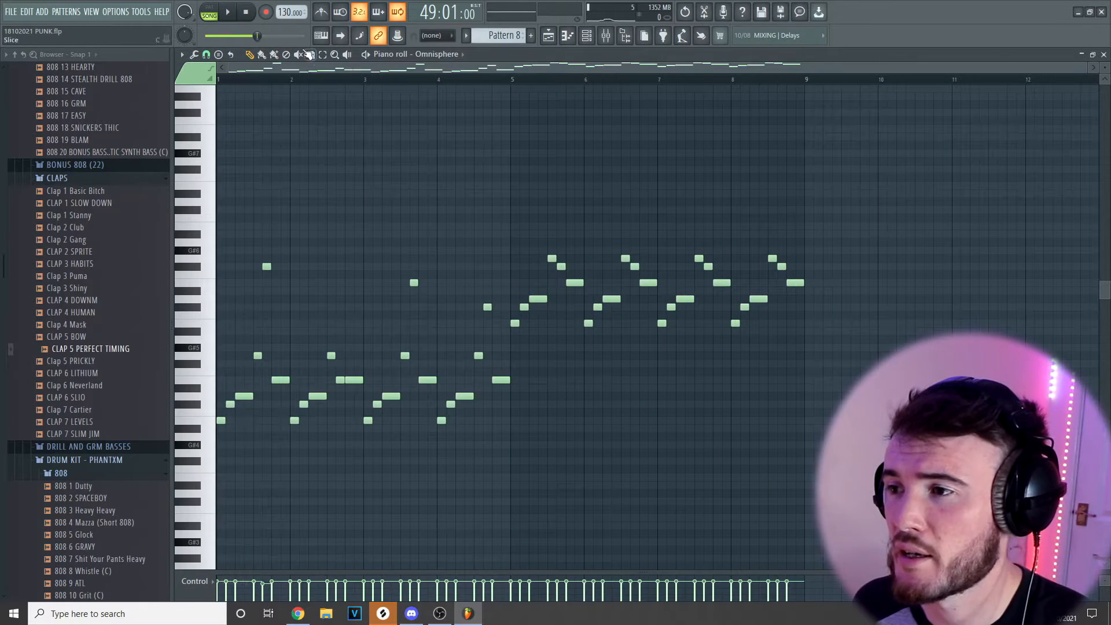
key(F5)
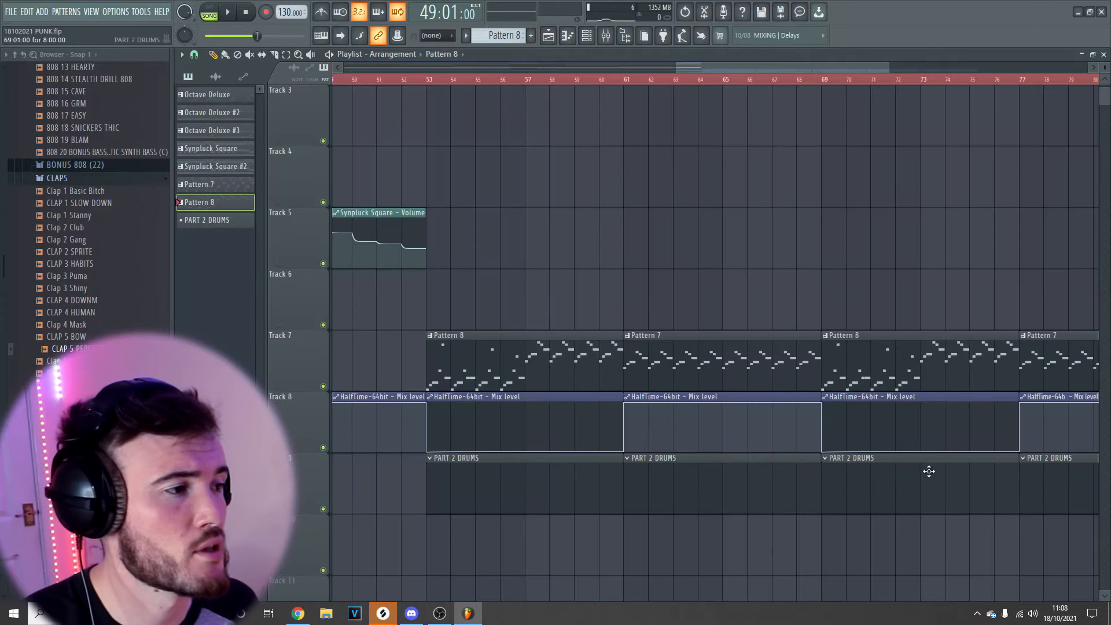
- Play the Pattern 8 and Pattern 7 clips and inspect the HalfTime-64bit effect on the Omnisphere mixer track
scroll(929, 471, down, 4)
scroll(1069, 330, up, 2)
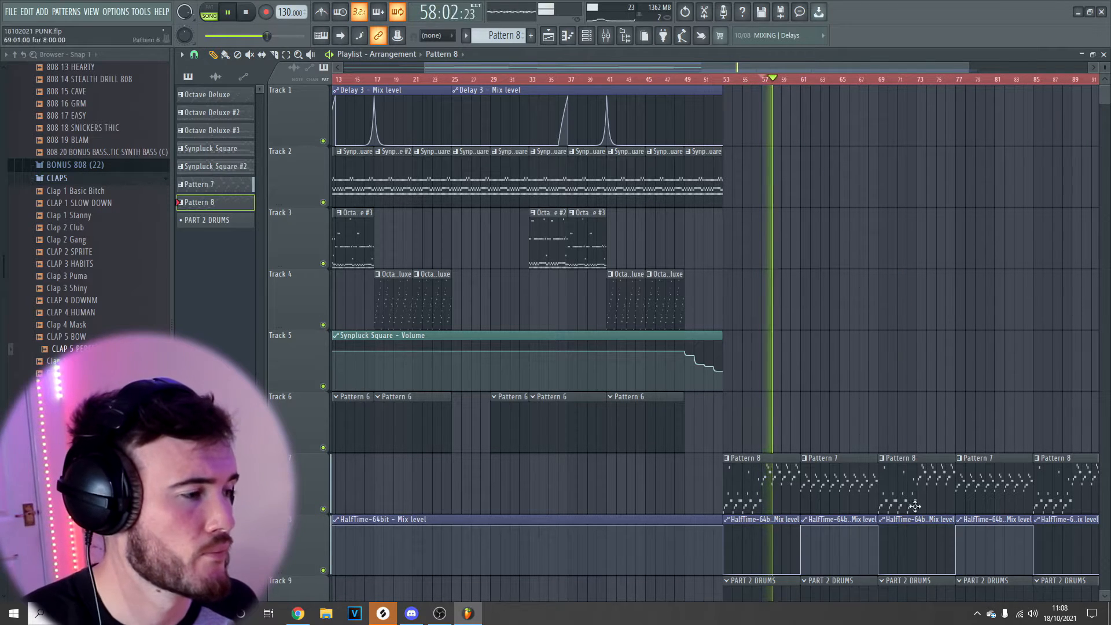
scroll(913, 532, up, 3)
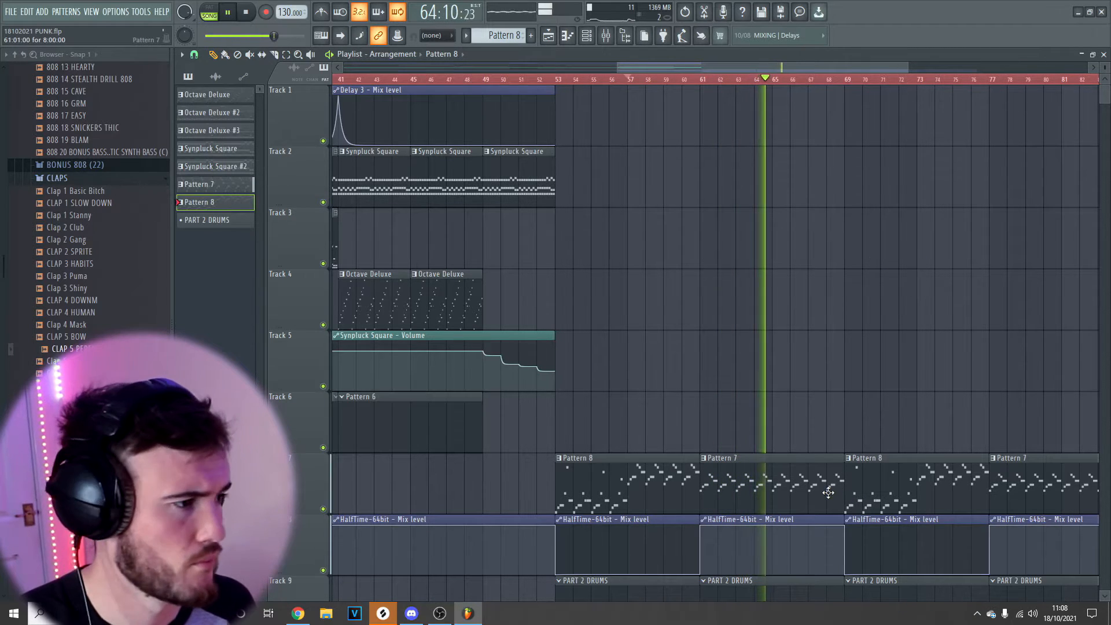
click(605, 36)
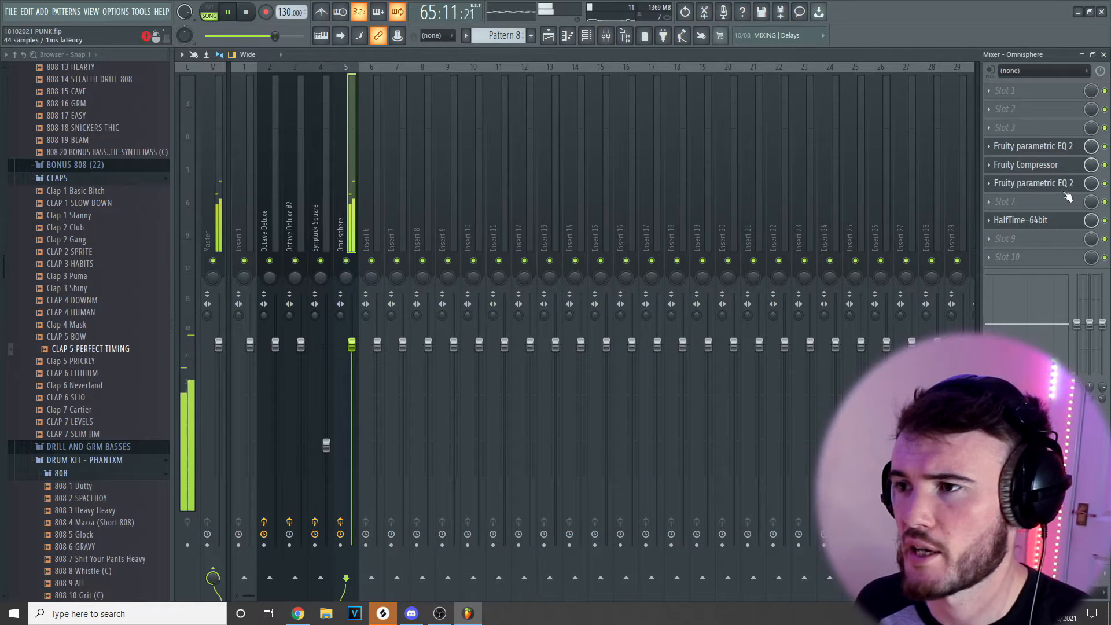
click(1039, 220)
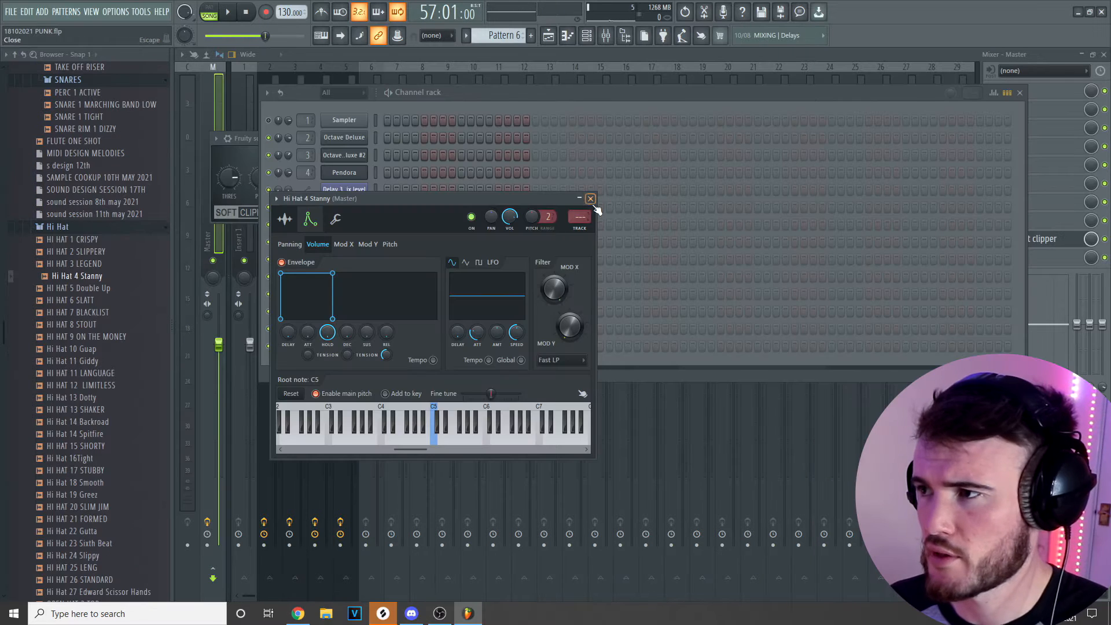
- Open Hi Hat 4 Stanny's piano roll in Pattern 6 and fill bars 1 to 8 with back-to-back C5 notes, playing them back
right_click(368, 347)
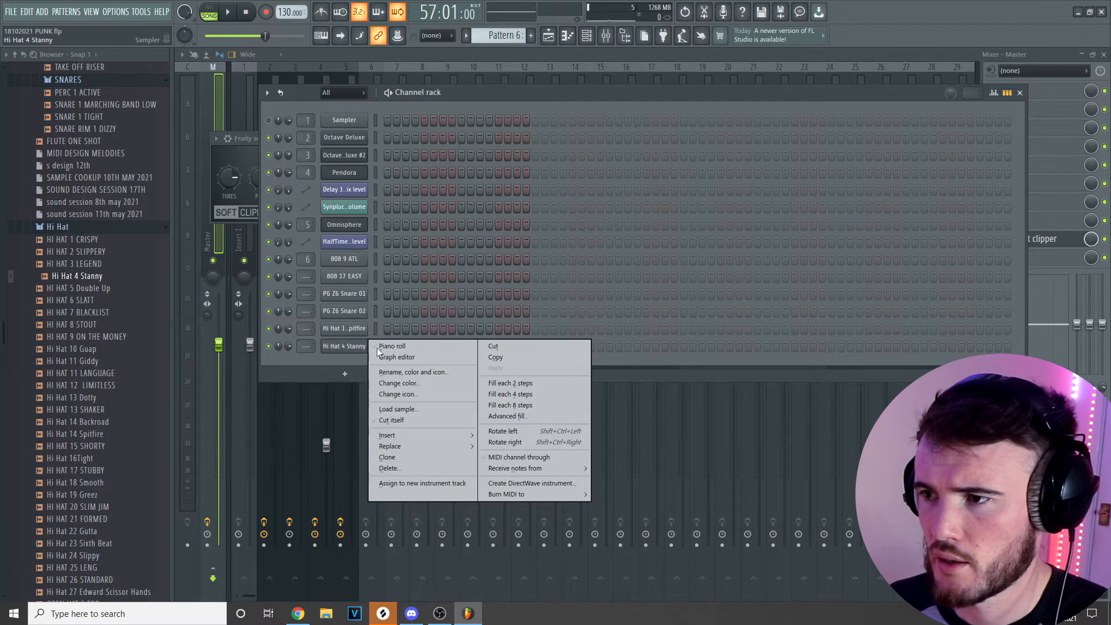
click(387, 347)
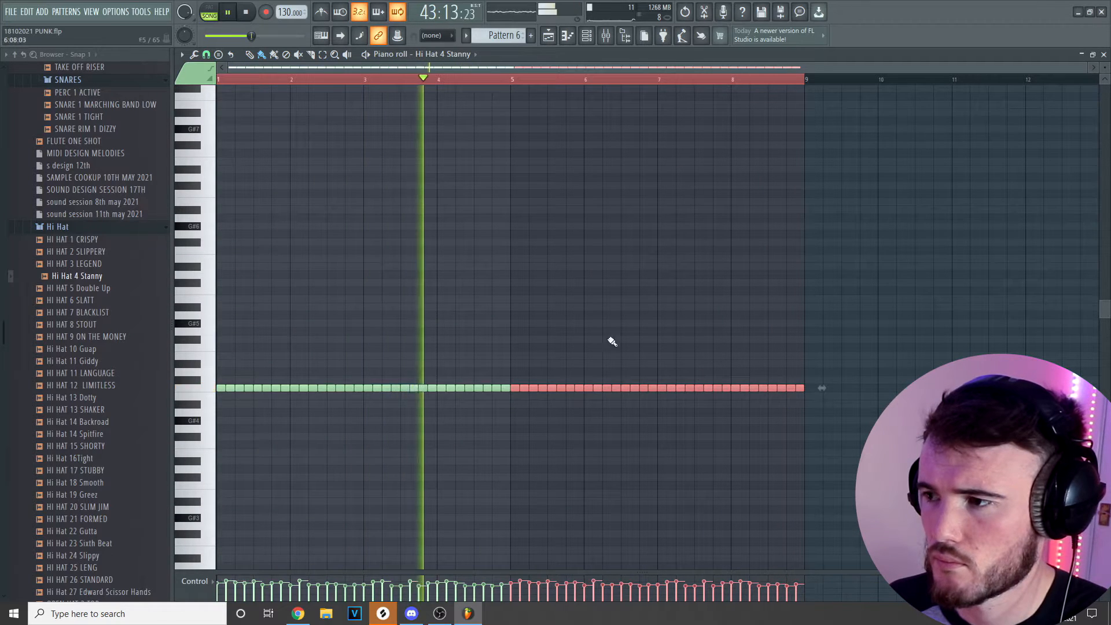
key(ctrl+a)
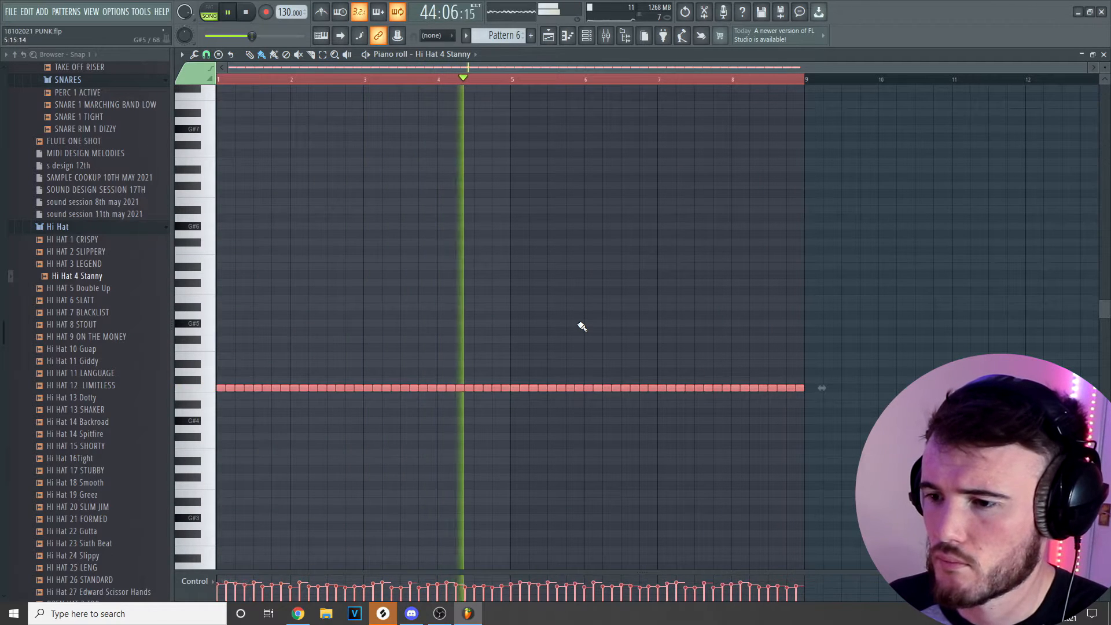
key(space)
- Place a PG Z6 Snare 01 hit on the third beat of each of the eight bars in Pattern 6
click(585, 39)
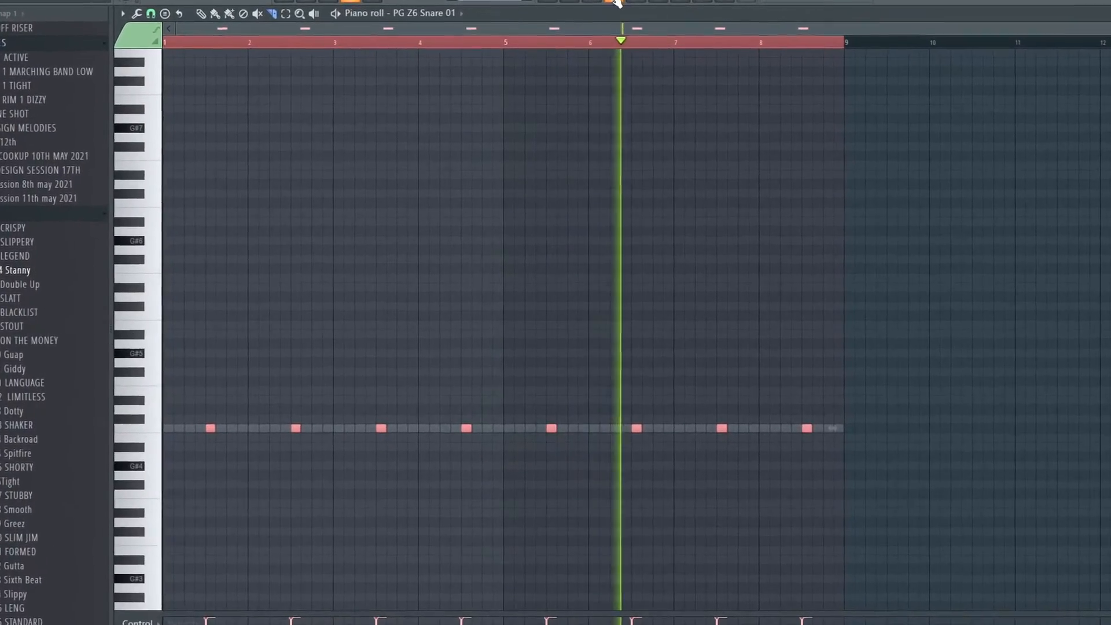
key(F6)
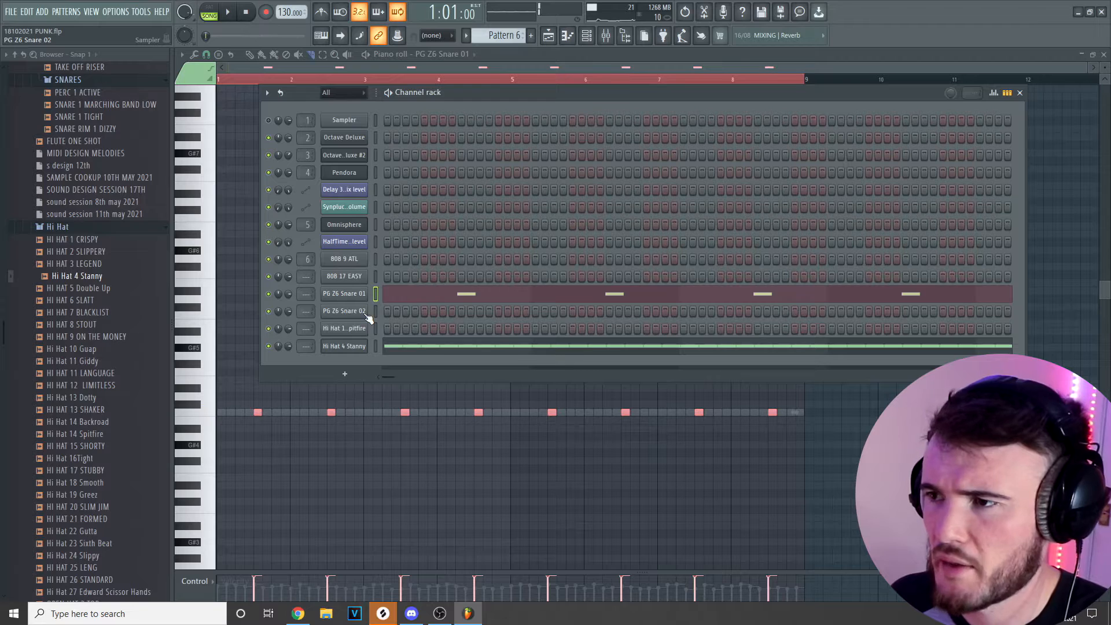
- Open PG Z6 Snare 02's piano roll and draw a descending C6, B5, A#5 roll near the end of bar 2
right_click(289, 316)
click(394, 311)
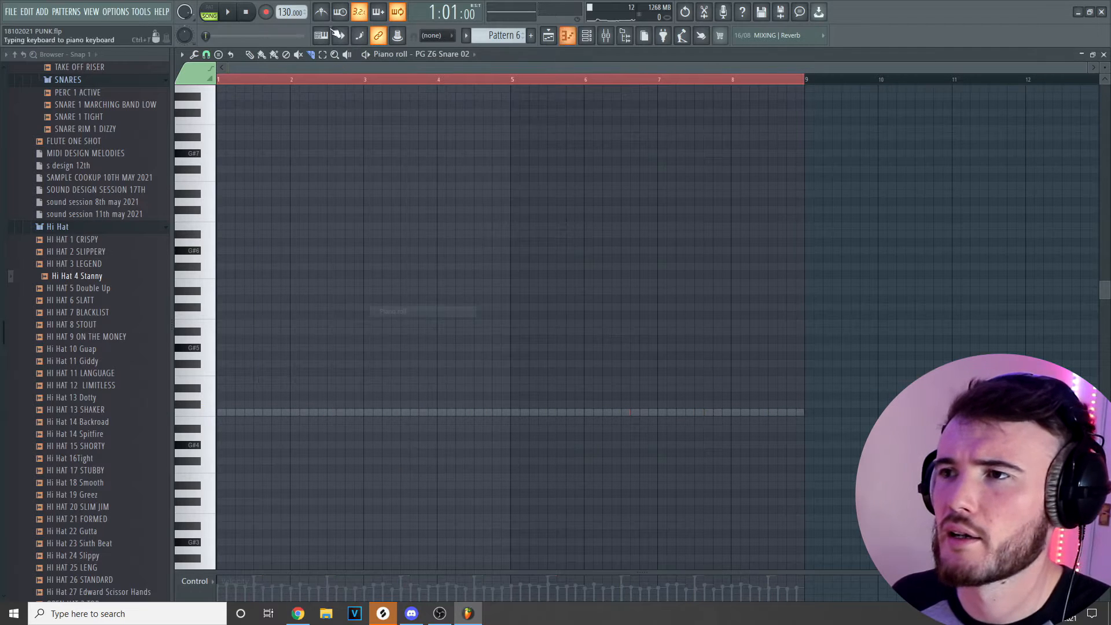
scroll(243, 68, up, 3)
click(416, 314)
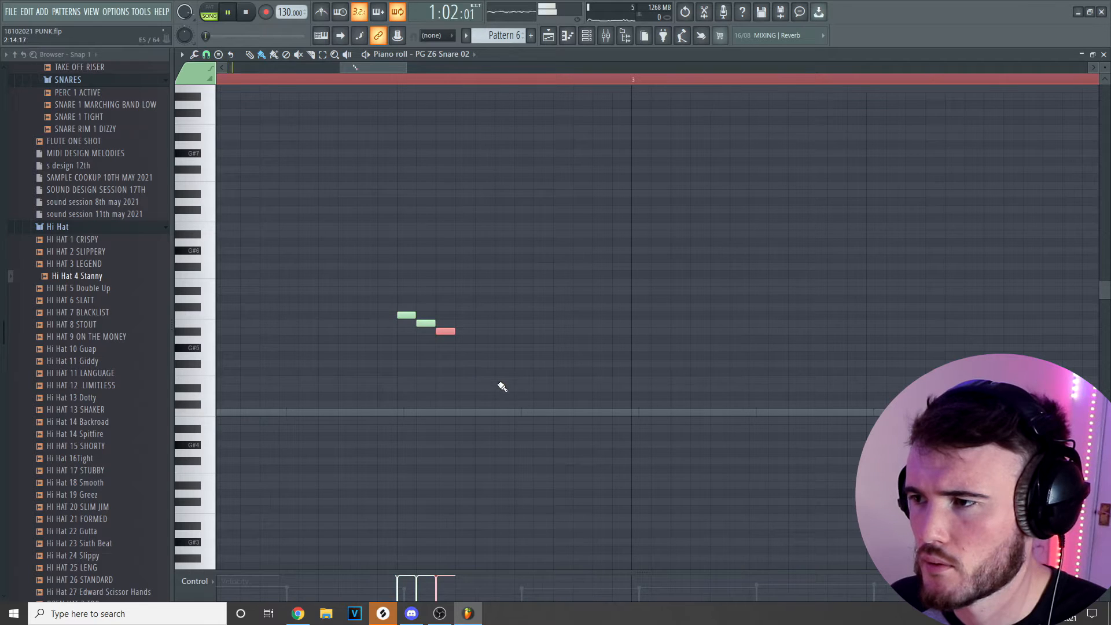
- Copy the three-note descending PG Z6 Snare 02 roll from bar 2 to the end of bar 6 at the same pitches
scroll(449, 339, down, 3)
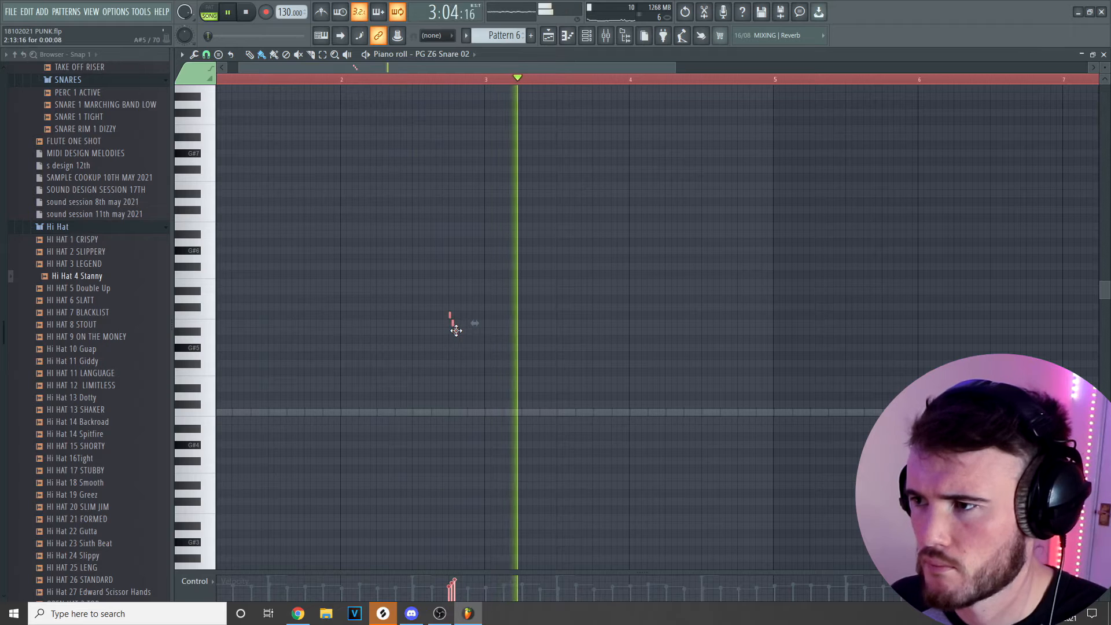
drag(457, 330, 744, 374)
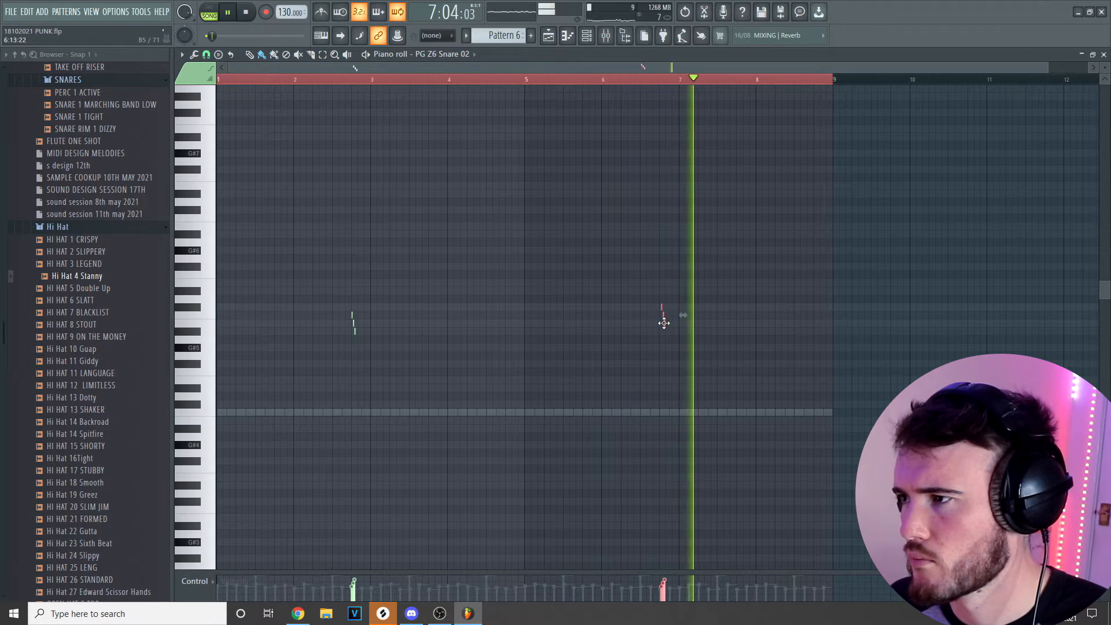
scroll(671, 339, up, 3)
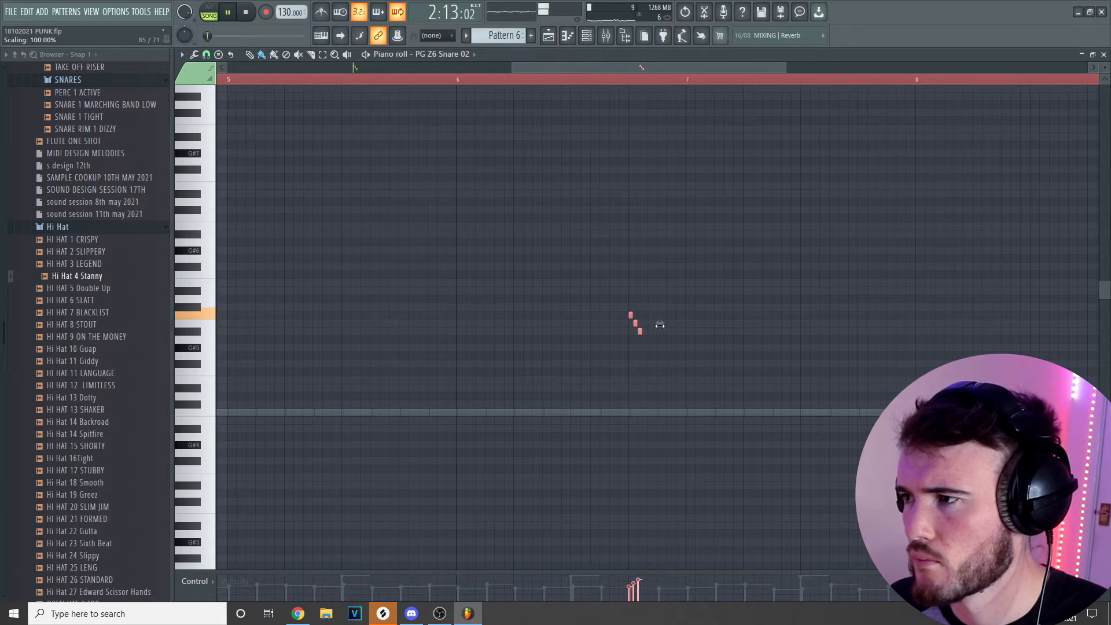
- Stack the copied notes in bar 6 into one simultaneous hit and repeat it as pairs near the ends of bars 6 and 8
scroll(648, 323, down, 3)
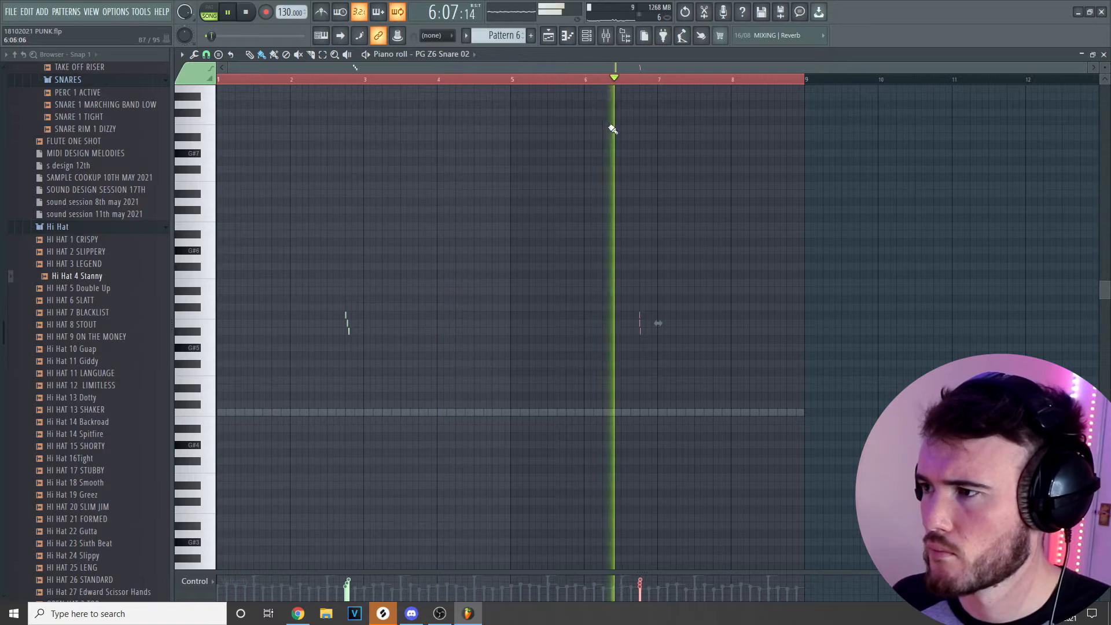
scroll(580, 332, up, 3)
scroll(507, 372, down, 3)
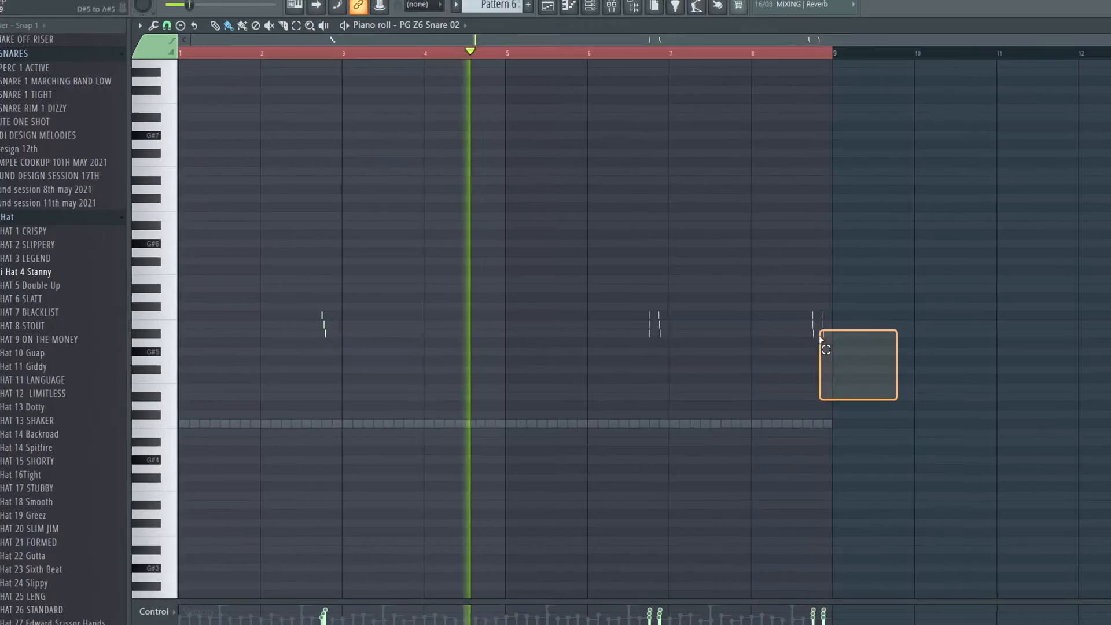
- Duplicate the descending PG Z6 Snare 02 roll from bar 2 to the end of bar 4
drag(315, 241, 372, 405)
key(ctrl+b)
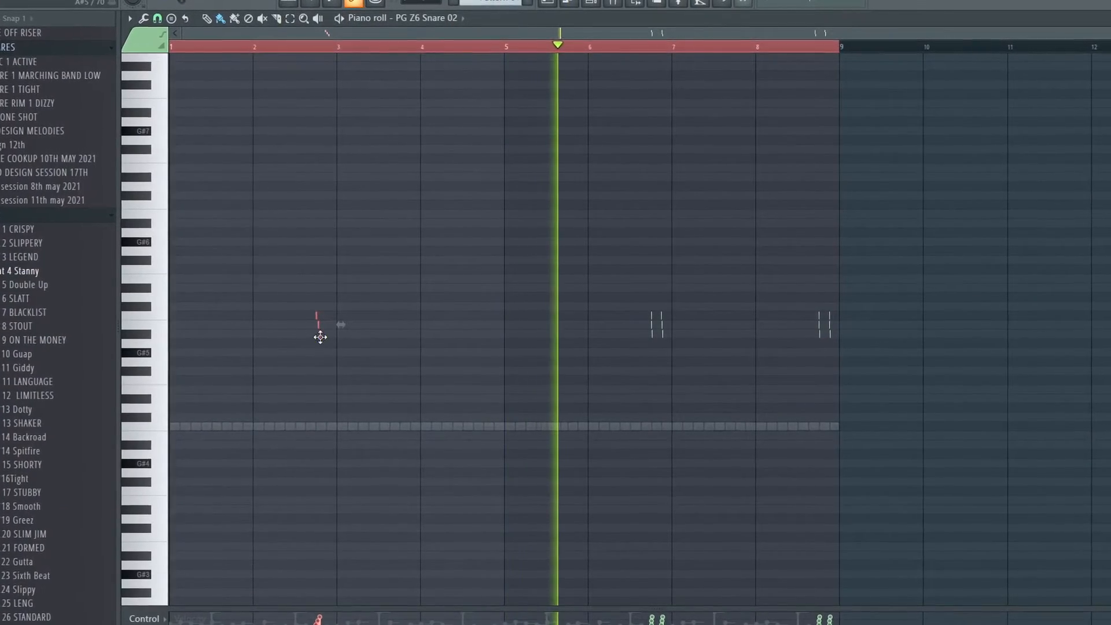
drag(445, 354, 462, 354)
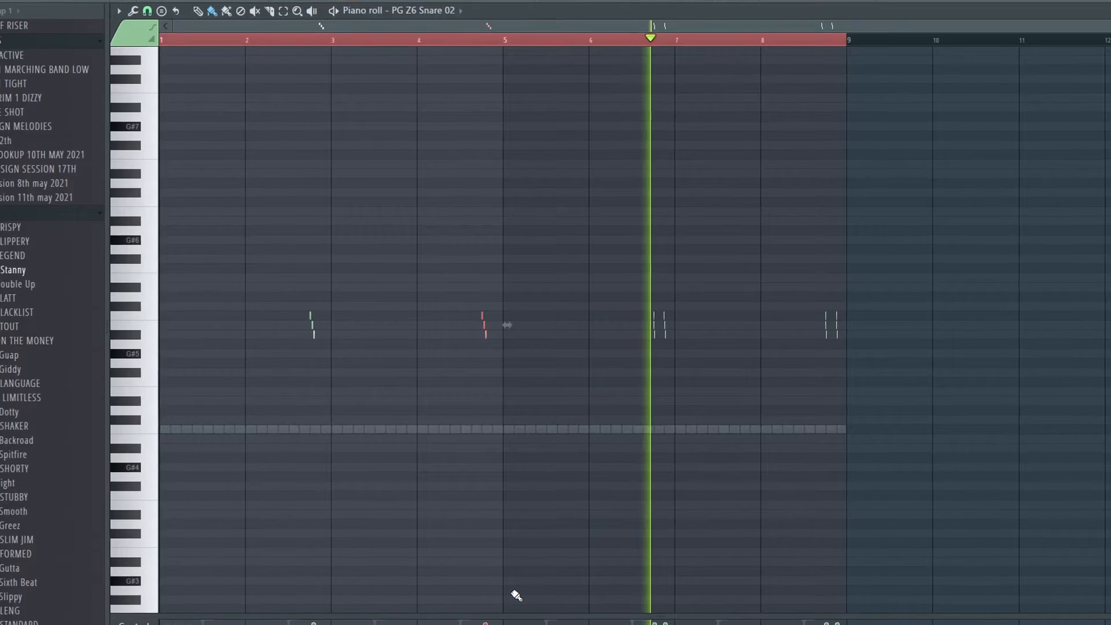
- Delete single Hi Hat 4 Stanny hits in bars 1, 2, 3, 5 and 7 to leave gaps, and save the project
key(F6)
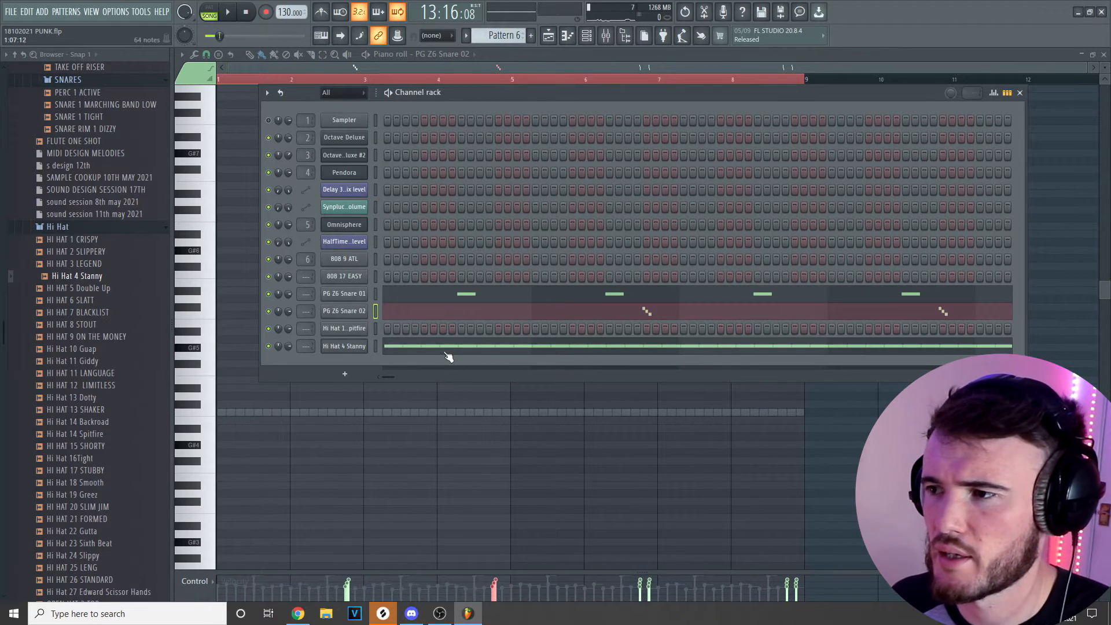
click(446, 348)
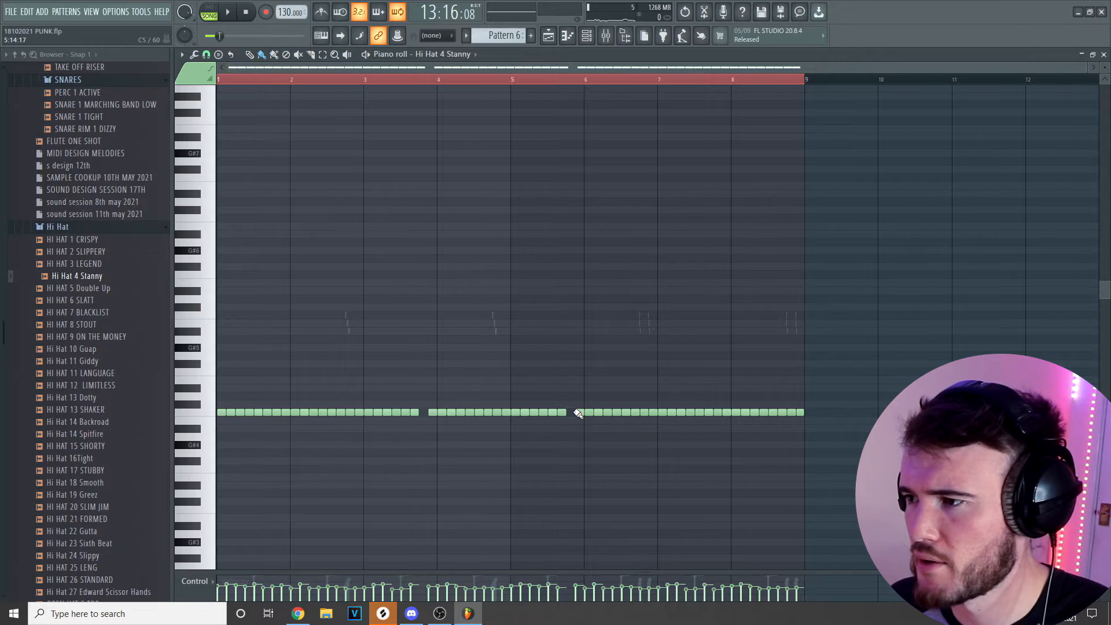
key(space)
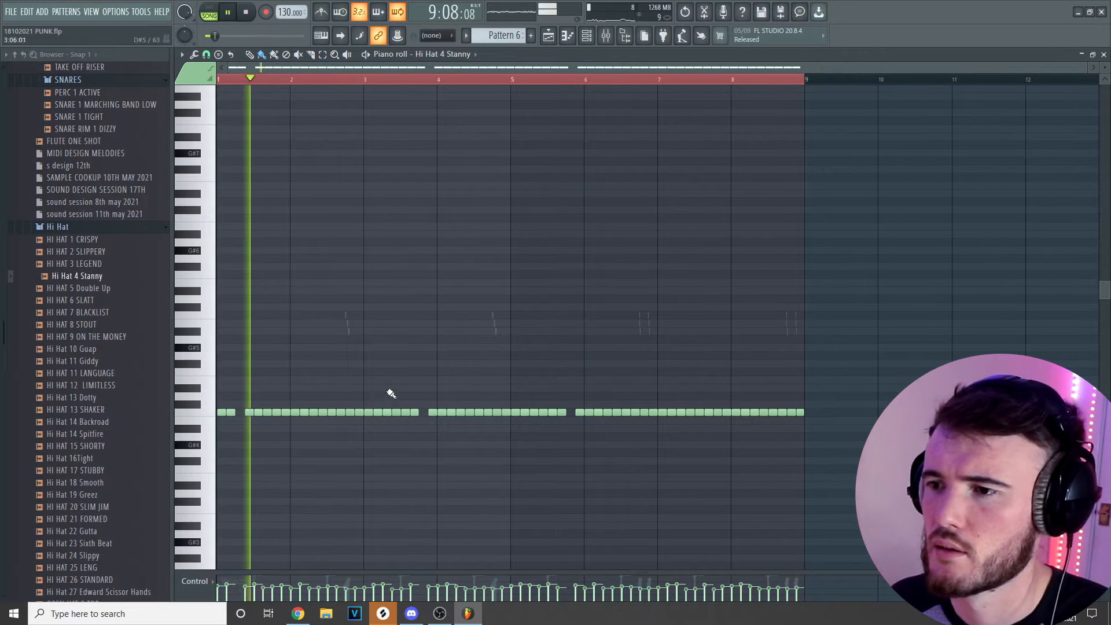
right_click(341, 412)
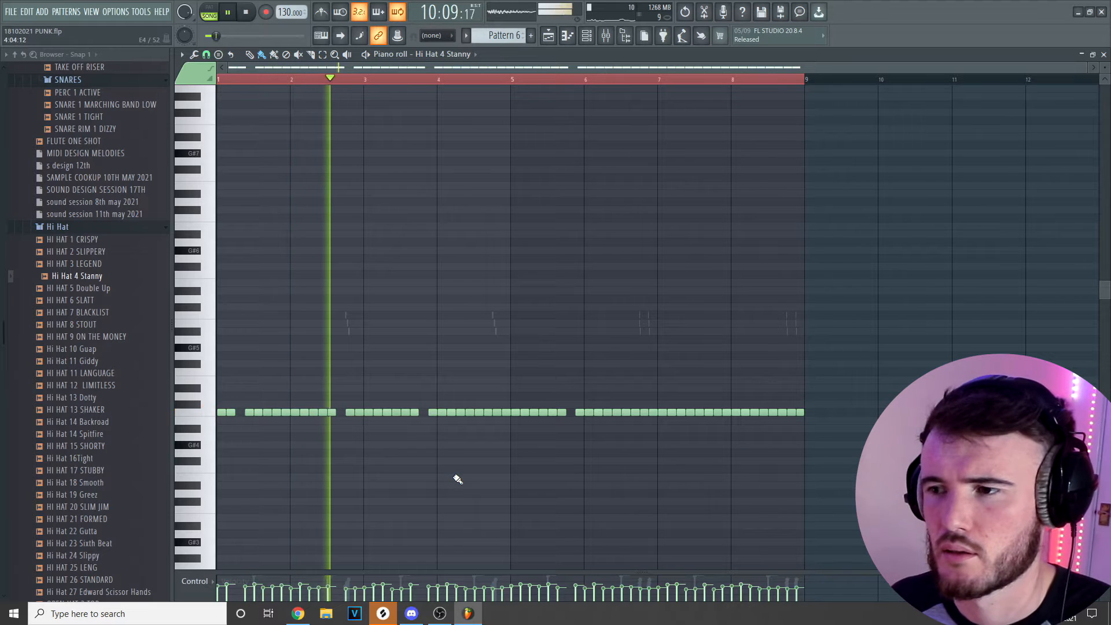
right_click(533, 413)
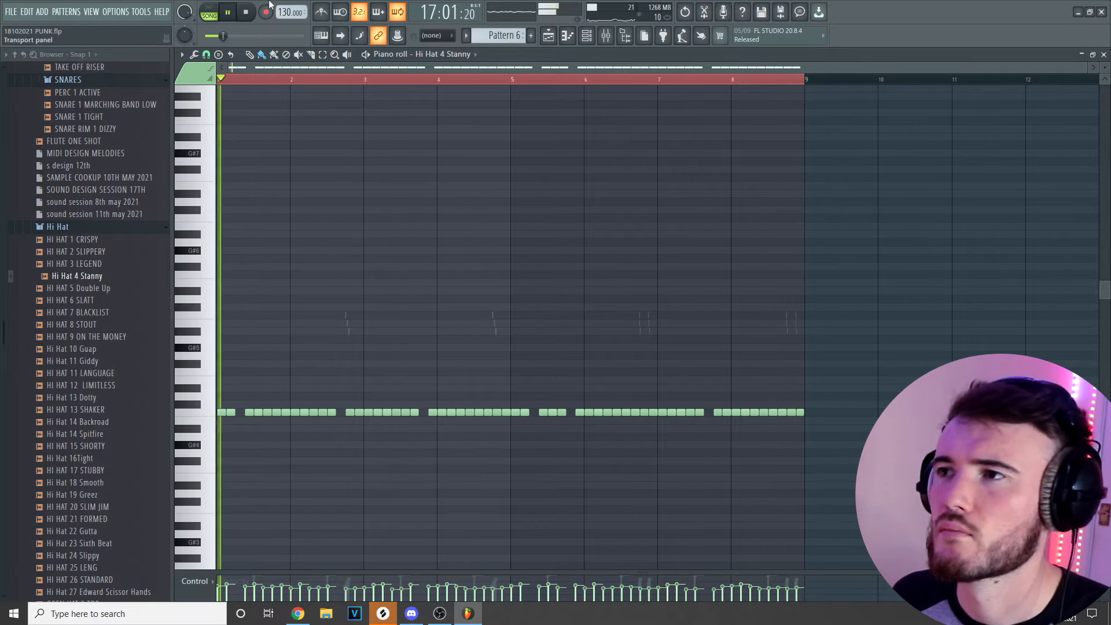
click(11, 12)
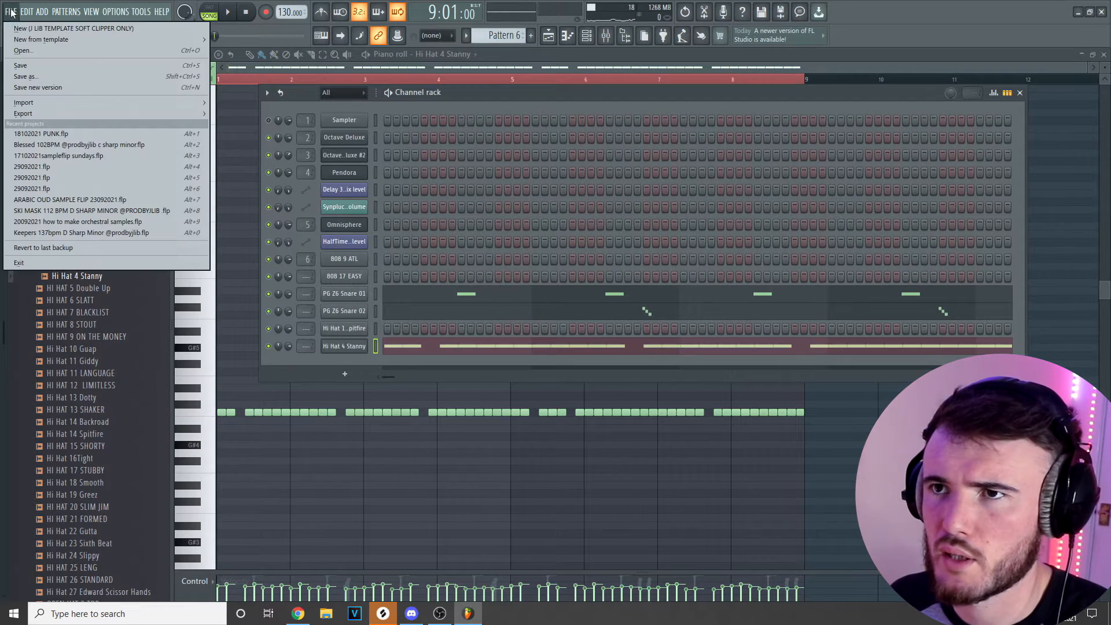
click(23, 66)
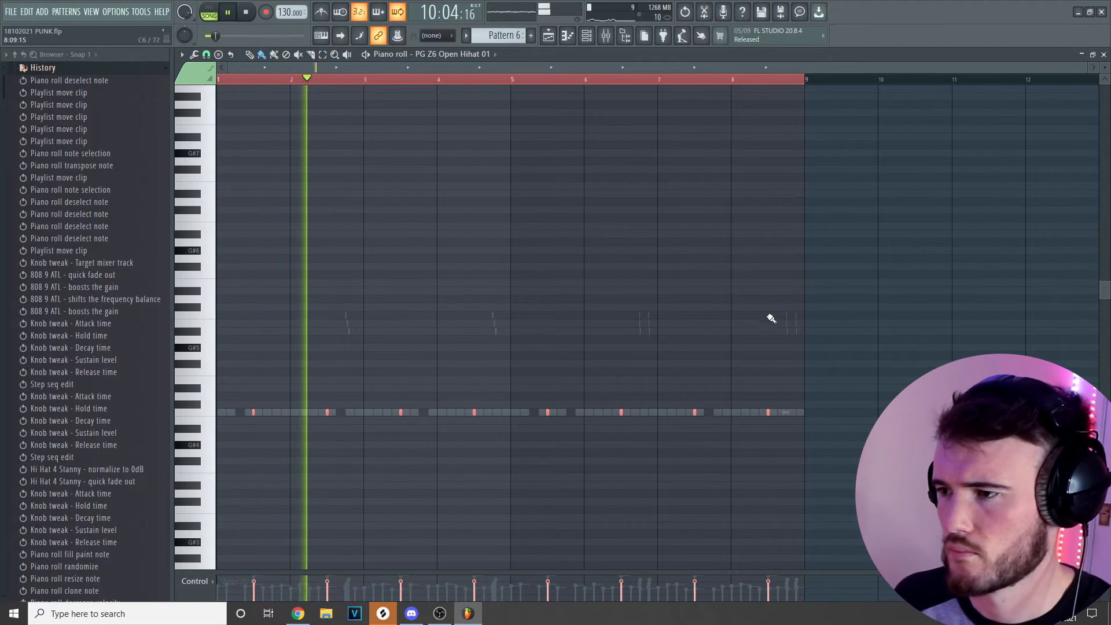
- Change the piano roll snap and shift all PG Z6 Open Hihat 01 notes later, onto beat 4 of each bar
click(206, 53)
click(225, 208)
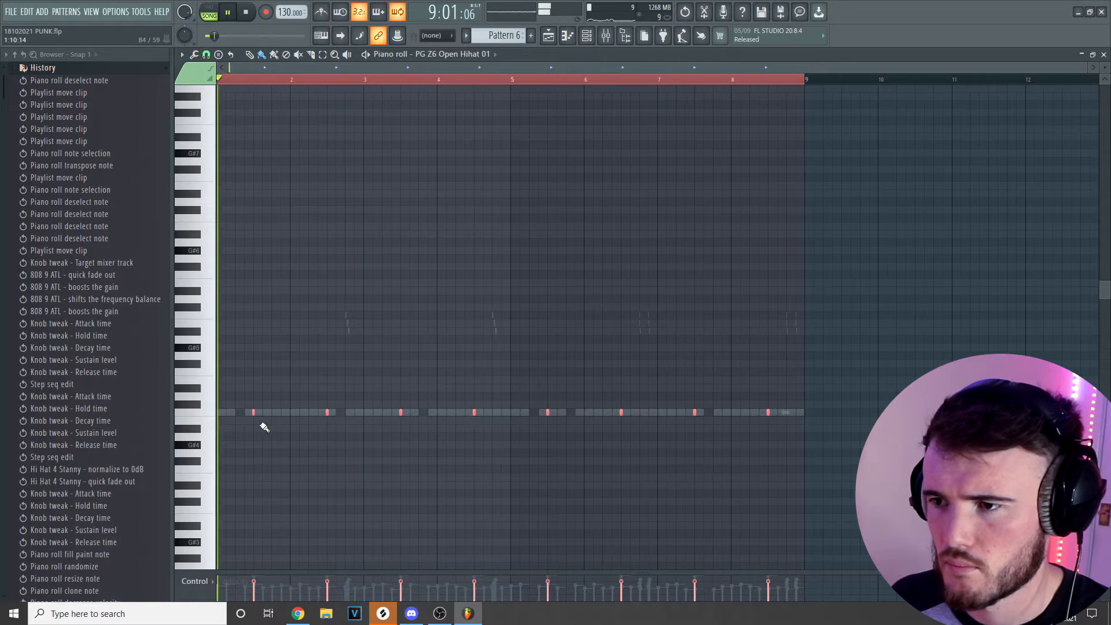
drag(252, 413, 259, 412)
key(space)
key(space)
drag(265, 411, 273, 413)
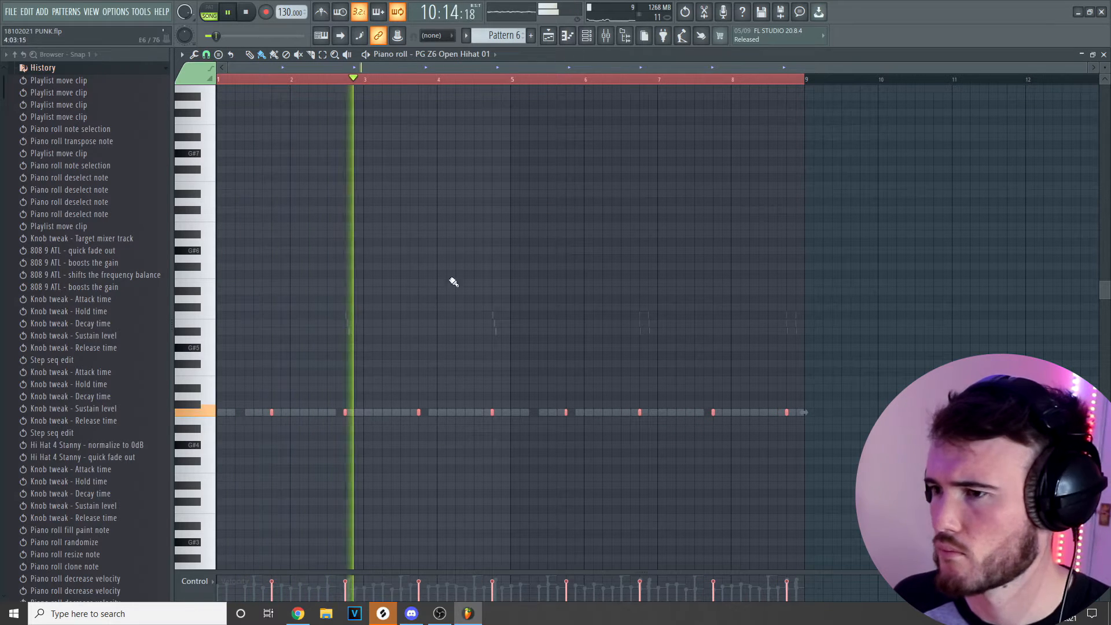
- Enable Cut itself for the 808 9 ATL channel and check its sample settings
key(F6)
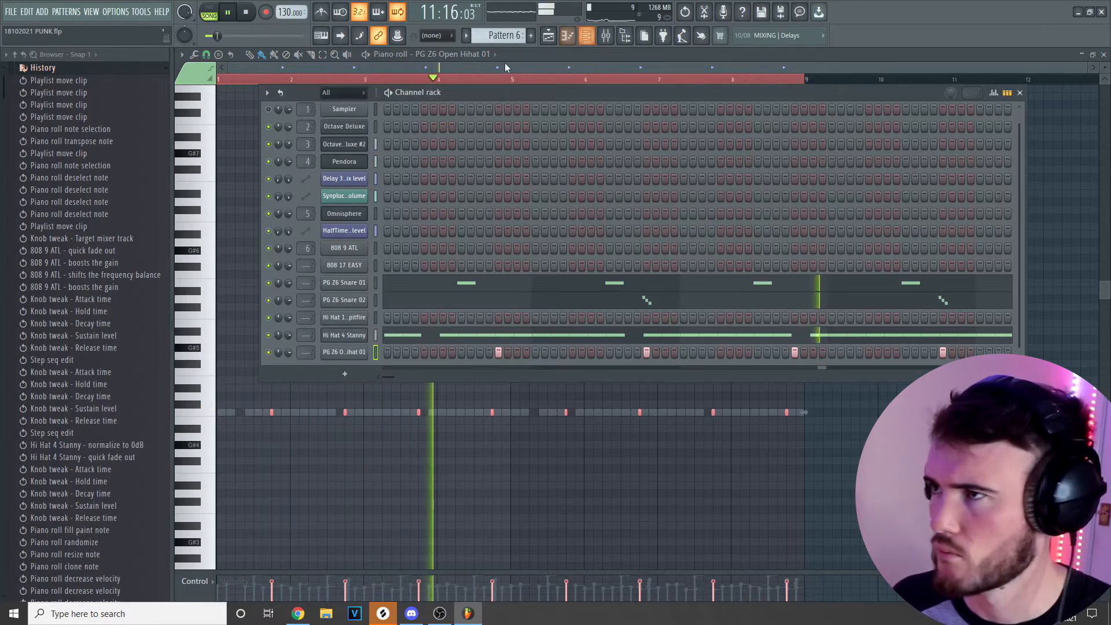
right_click(344, 248)
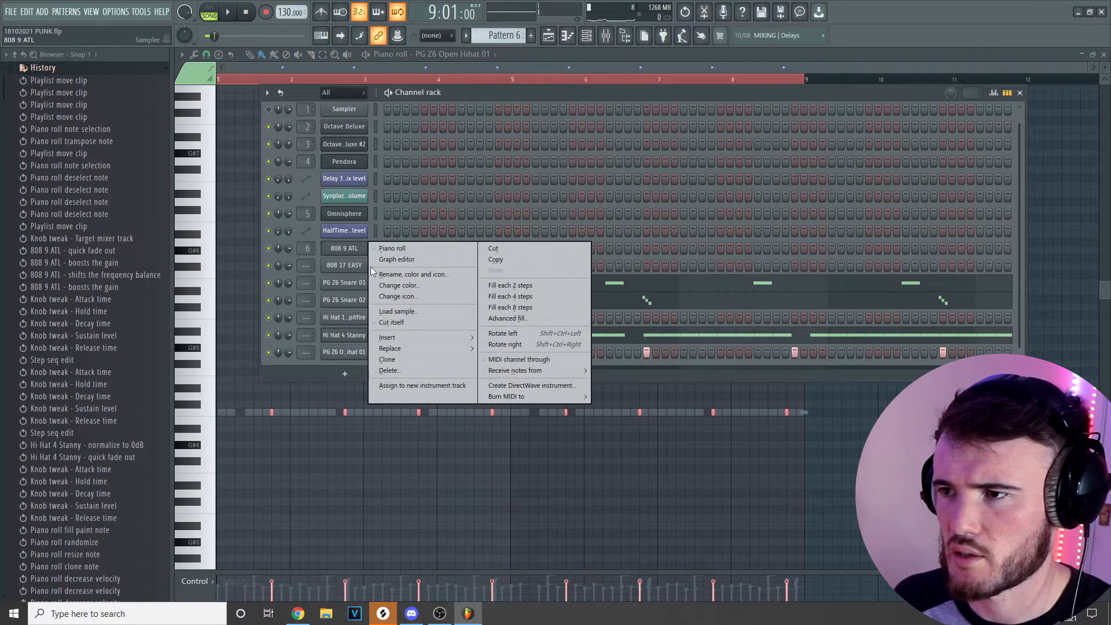
click(379, 321)
click(344, 249)
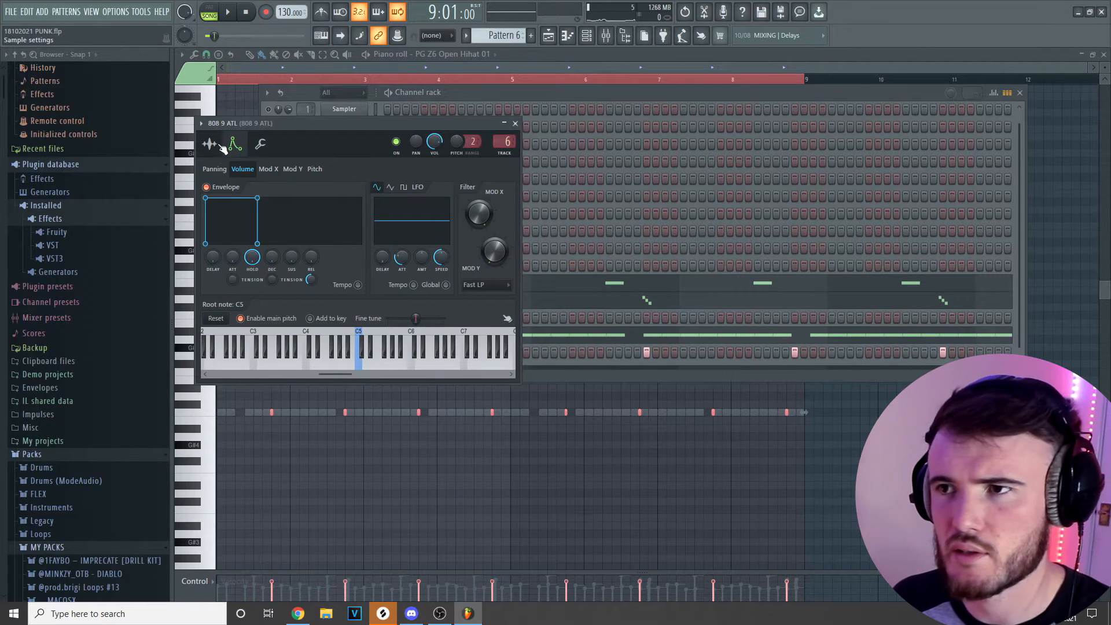
click(218, 145)
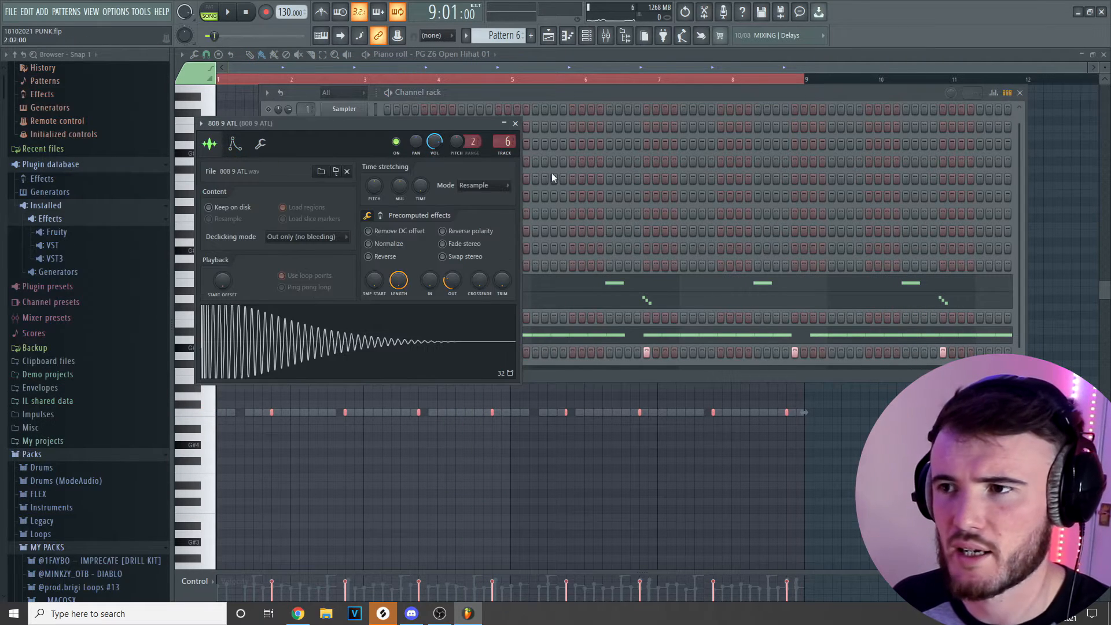
click(516, 123)
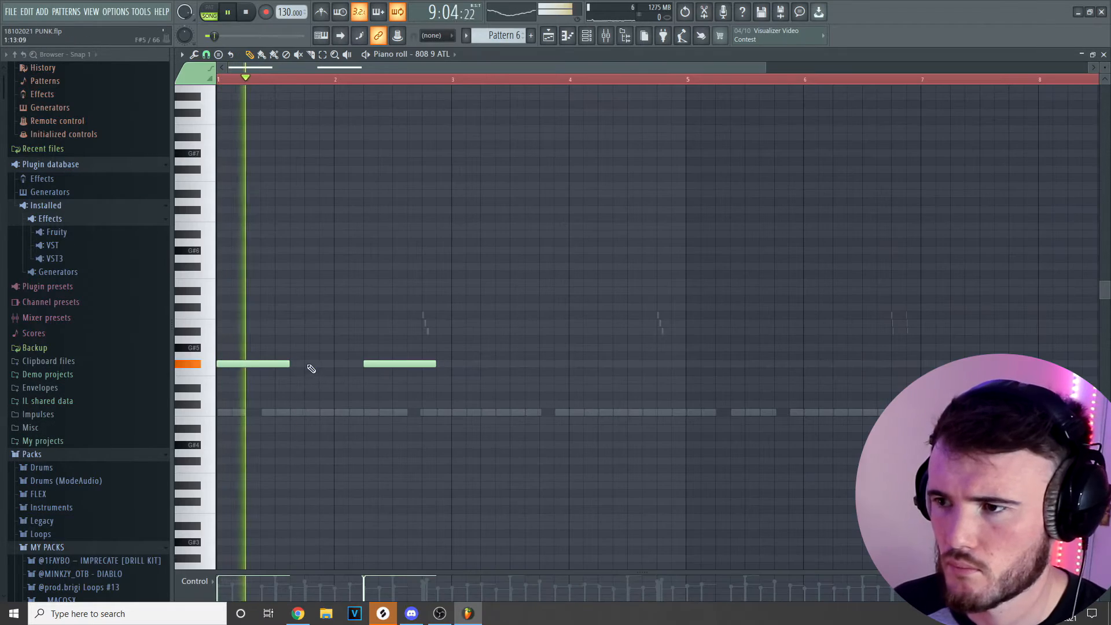
- Extend the 808 9 ATL bass line with F#5 notes through bar 8 and add a short F#5 near the end of bar 2
click(310, 365)
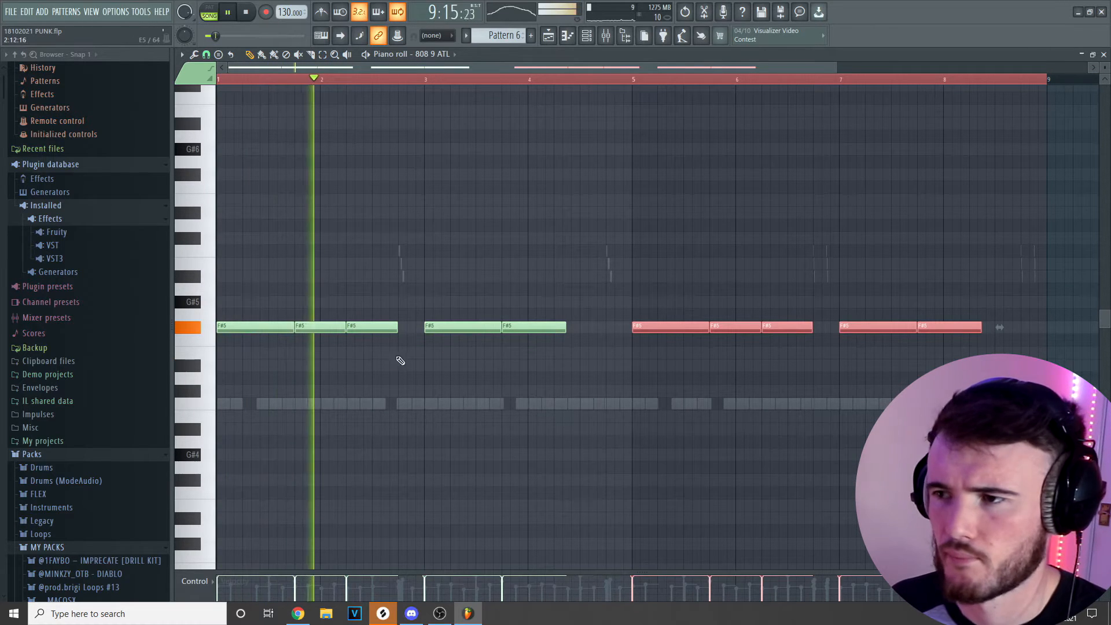
scroll(405, 335, up, 3)
key(space)
click(399, 328)
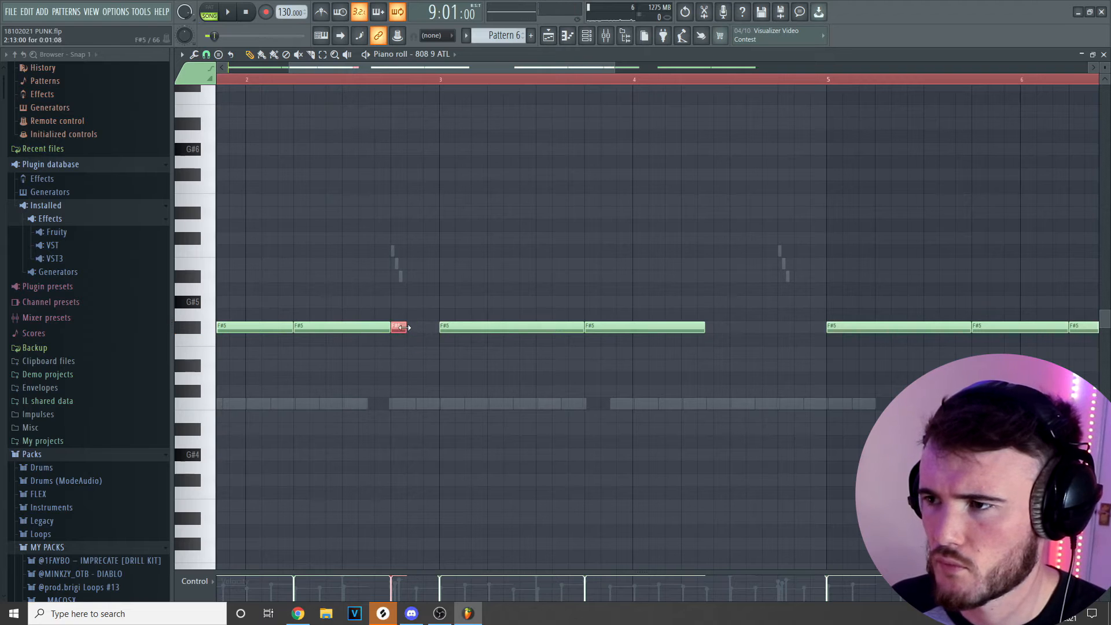
- Build a run of three short F#5 808 notes at the end of bar 2 and ramp their velocities upward
key(space)
scroll(418, 343, down, 3)
drag(399, 319, 383, 340)
ctrl+click(401, 565)
scroll(399, 549, down, 1)
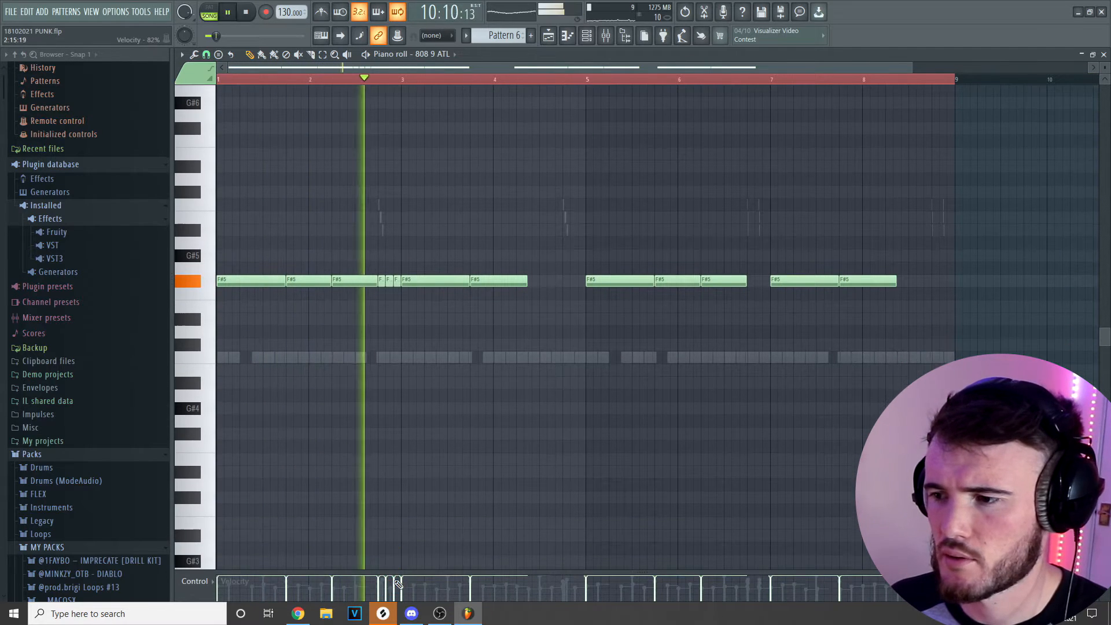
drag(378, 594, 403, 578)
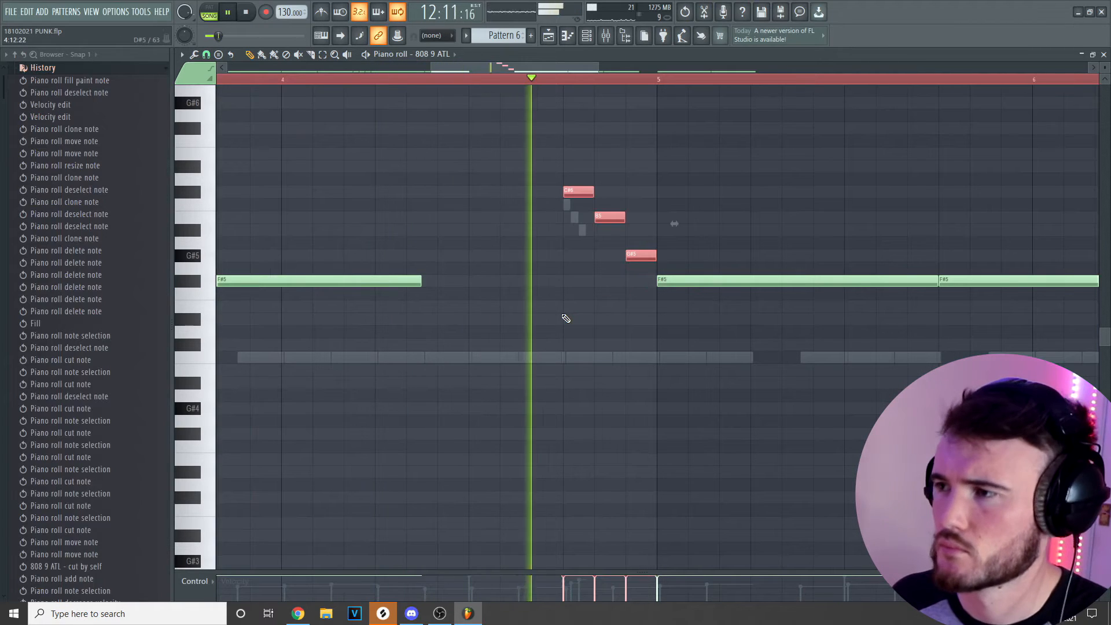
- Add an 808 fill in bar 8 with three short F#5 notes followed by G#5, A5 and G#5
scroll(572, 326, down, 5)
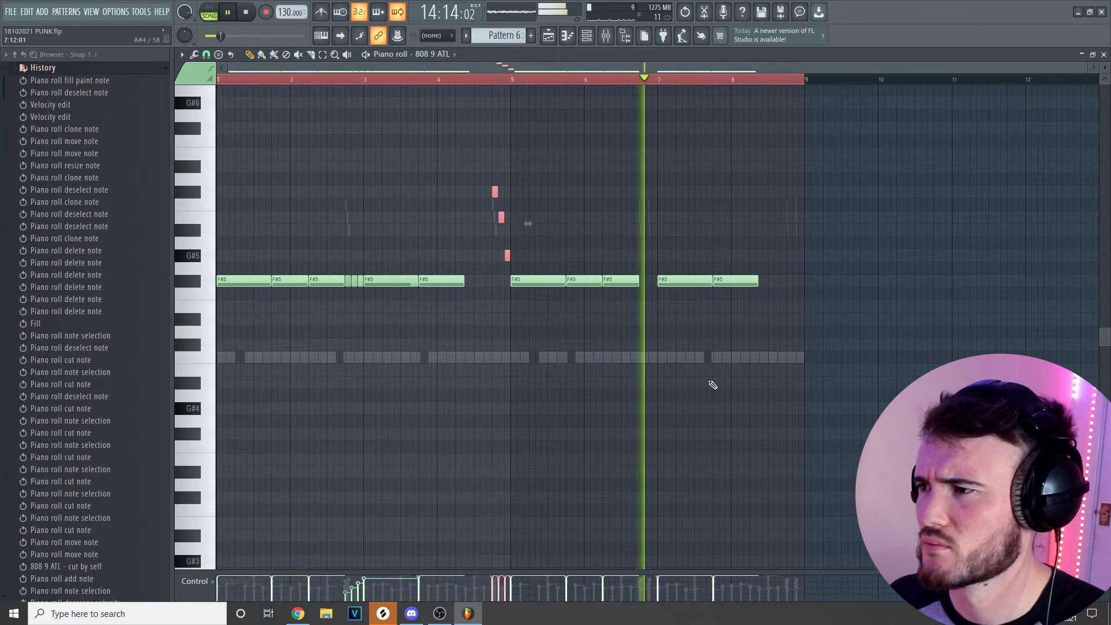
scroll(787, 311, up, 3)
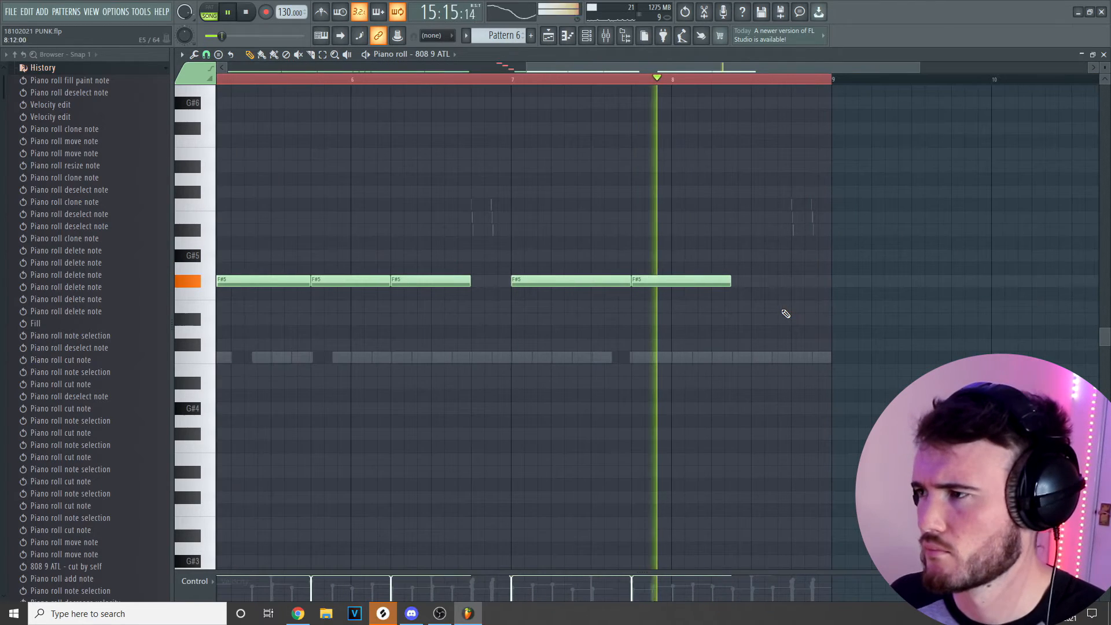
key(space)
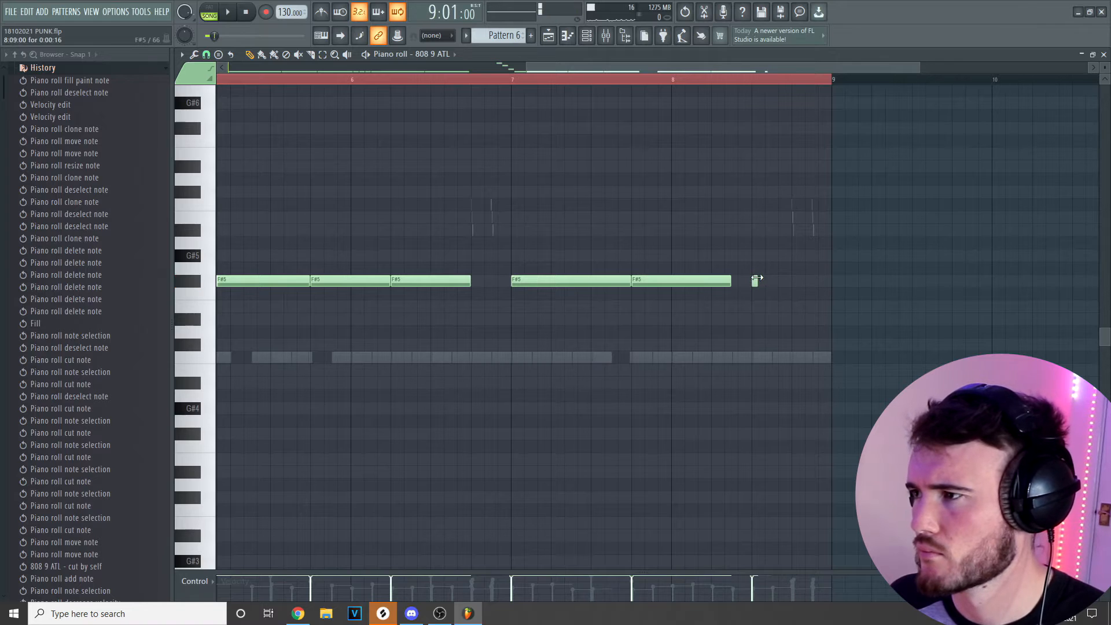
click(781, 281)
click(796, 291)
drag(795, 293, 788, 258)
click(825, 280)
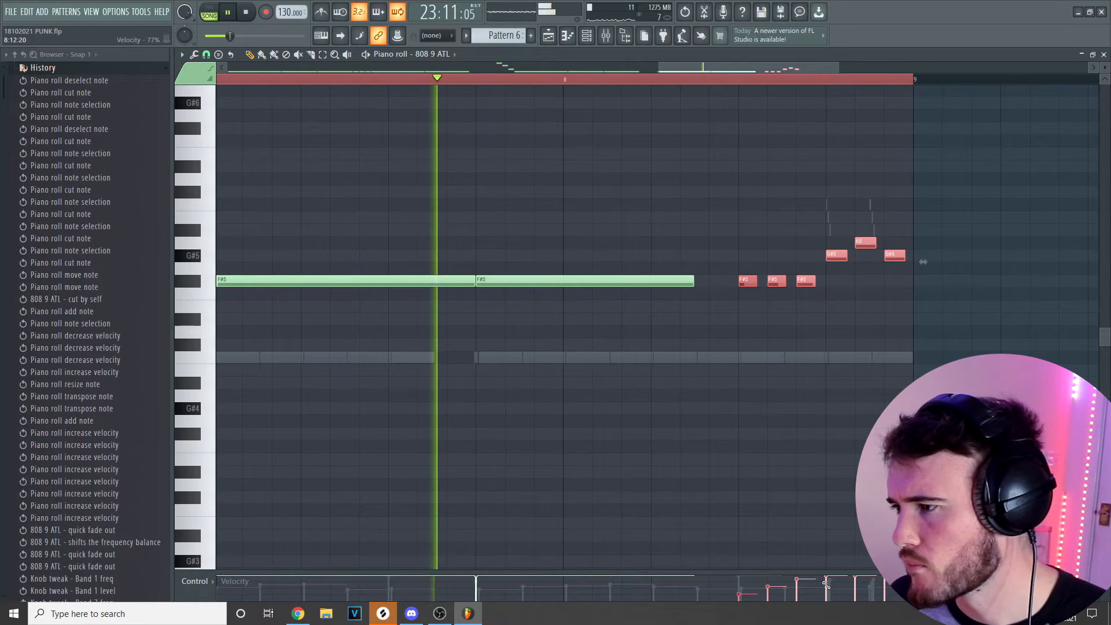
click(845, 493)
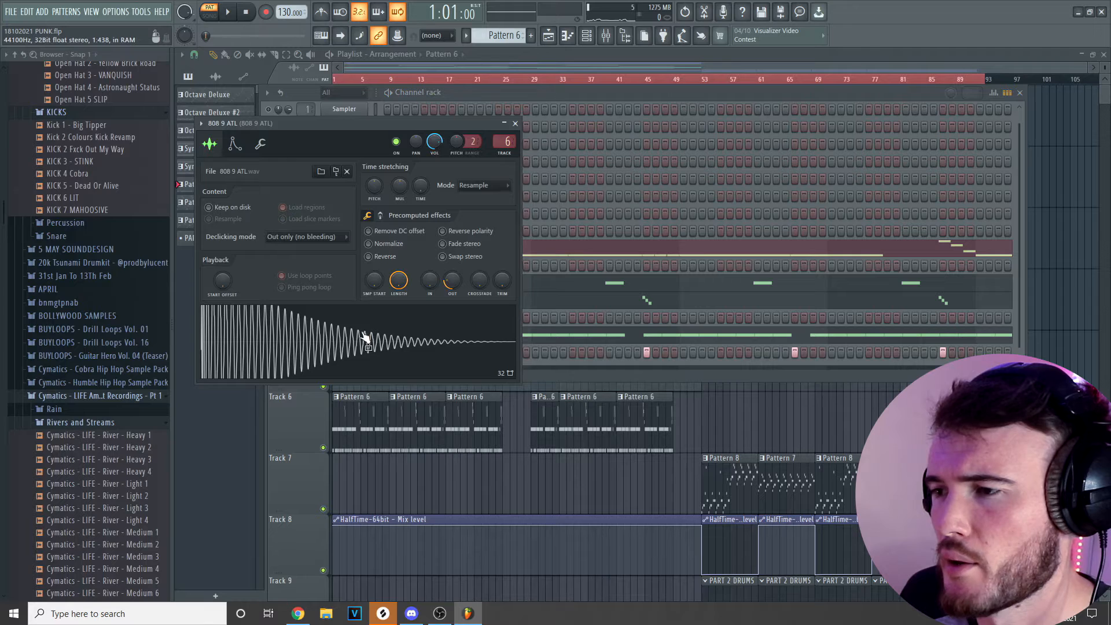
- Place the 808 9 ATL sample as an audio clip on Track 7 at bar 28 and make it unique
drag(366, 339, 475, 439)
scroll(549, 451, up, 4)
scroll(479, 440, up, 4)
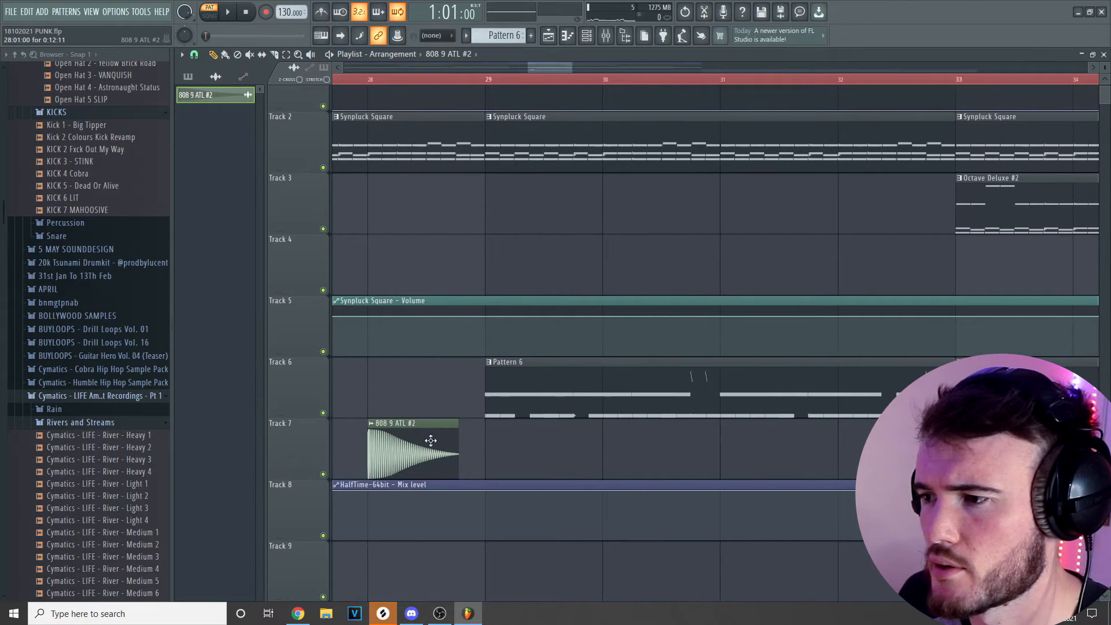
right_click(372, 429)
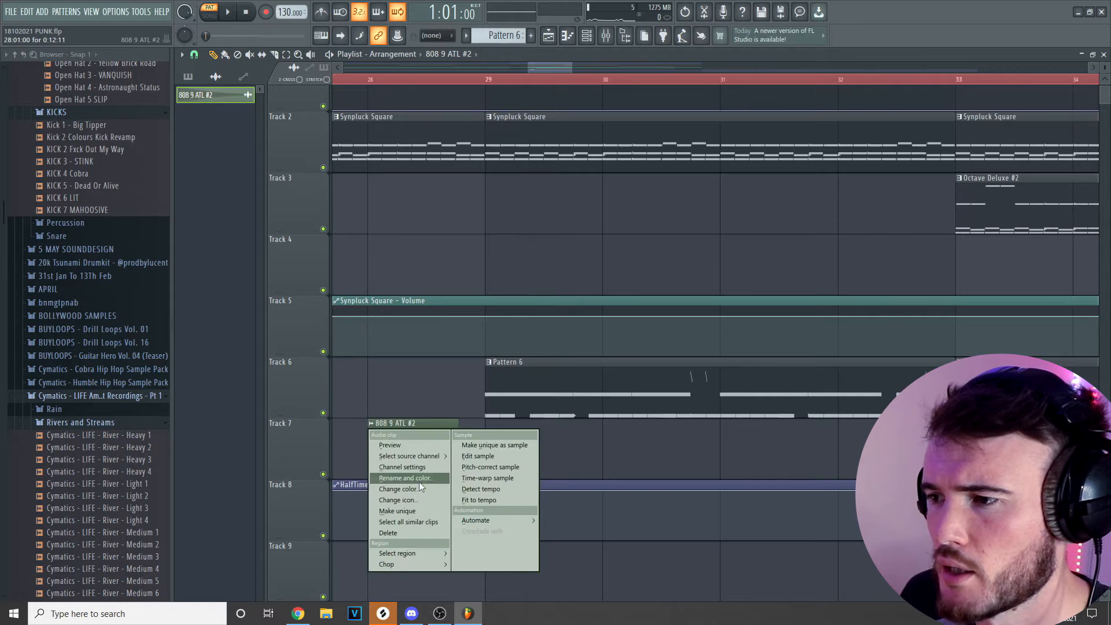
click(431, 515)
click(641, 354)
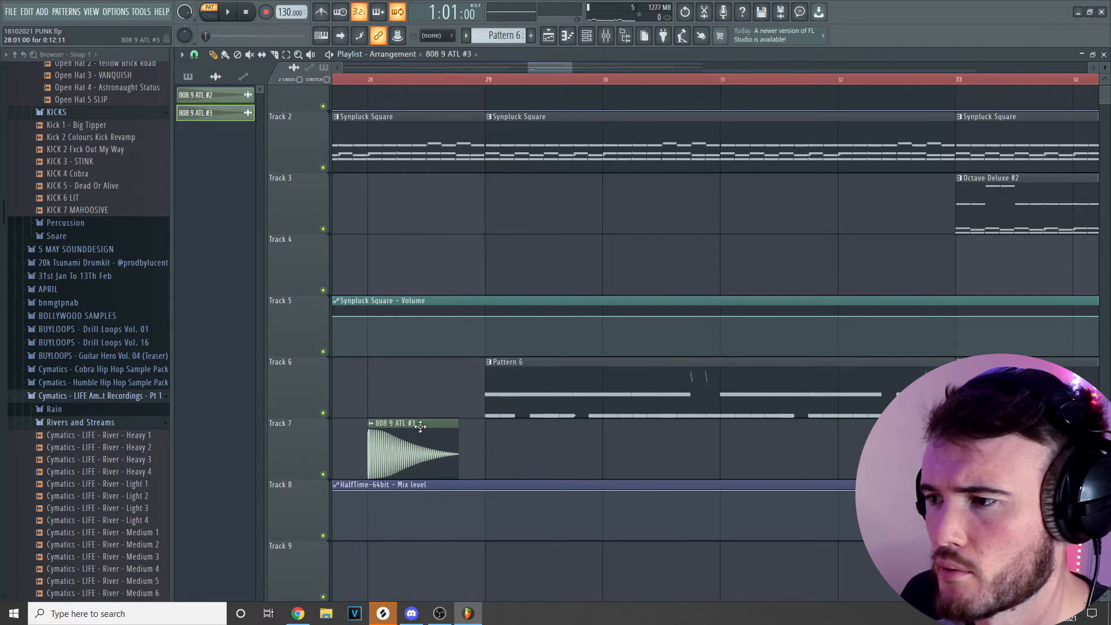
- Reverse the 808 9 ATL #3 sample and lower its pitch
double_click(419, 427)
click(368, 256)
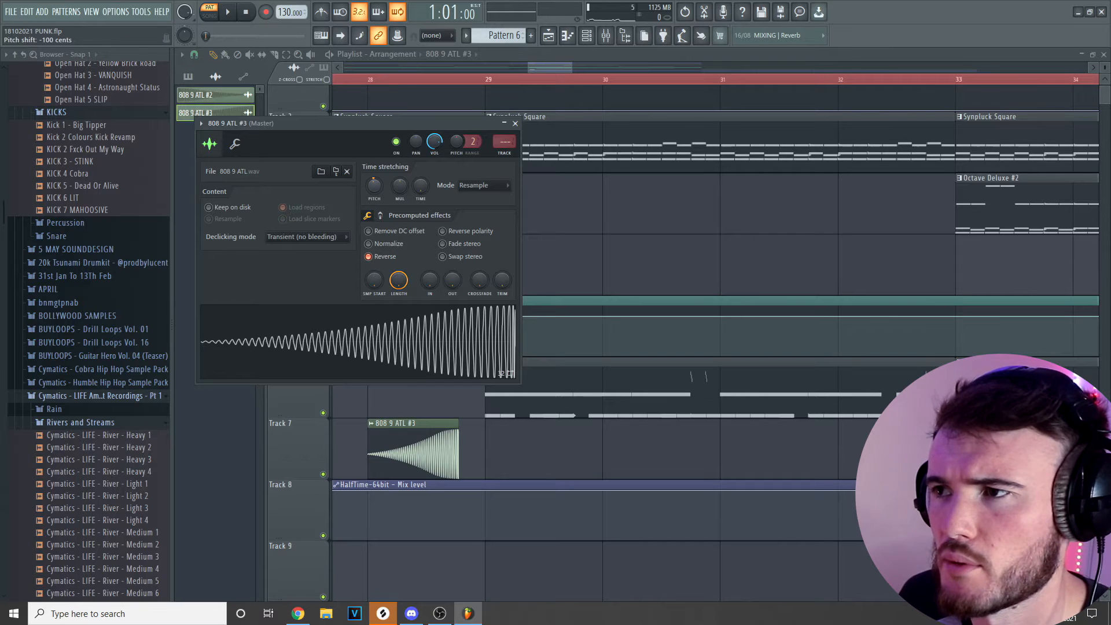
drag(374, 186, 374, 216)
- Route 808 9 ATL #3 to mixer track 7 and load Fruity soft clipper in slot 8
key(ctrl+l)
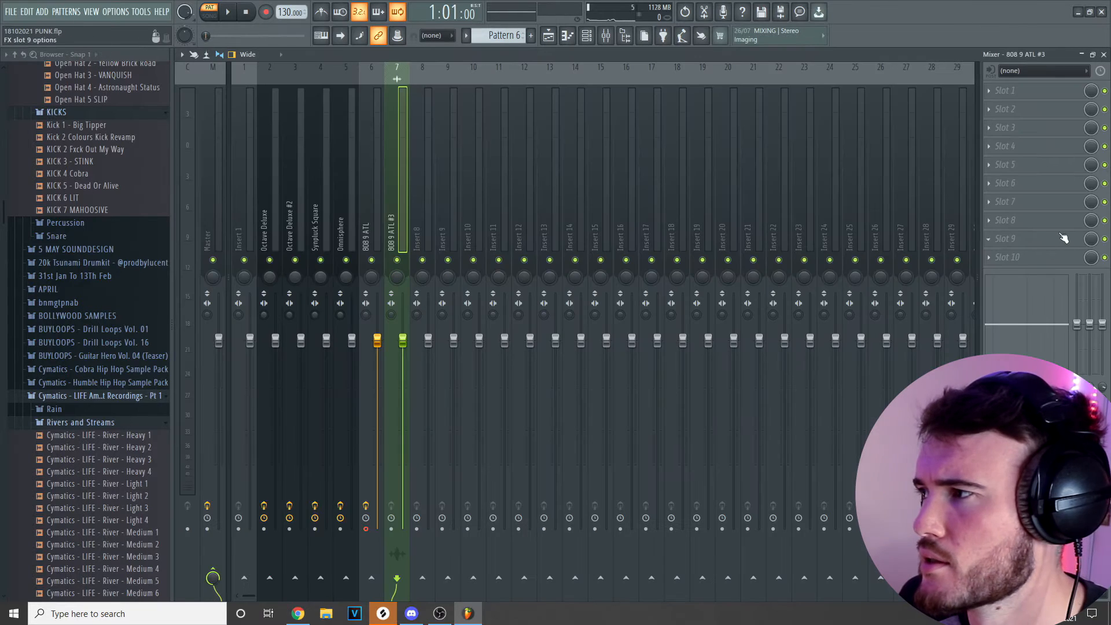
click(1041, 220)
mouse_move(1041, 236)
click(802, 214)
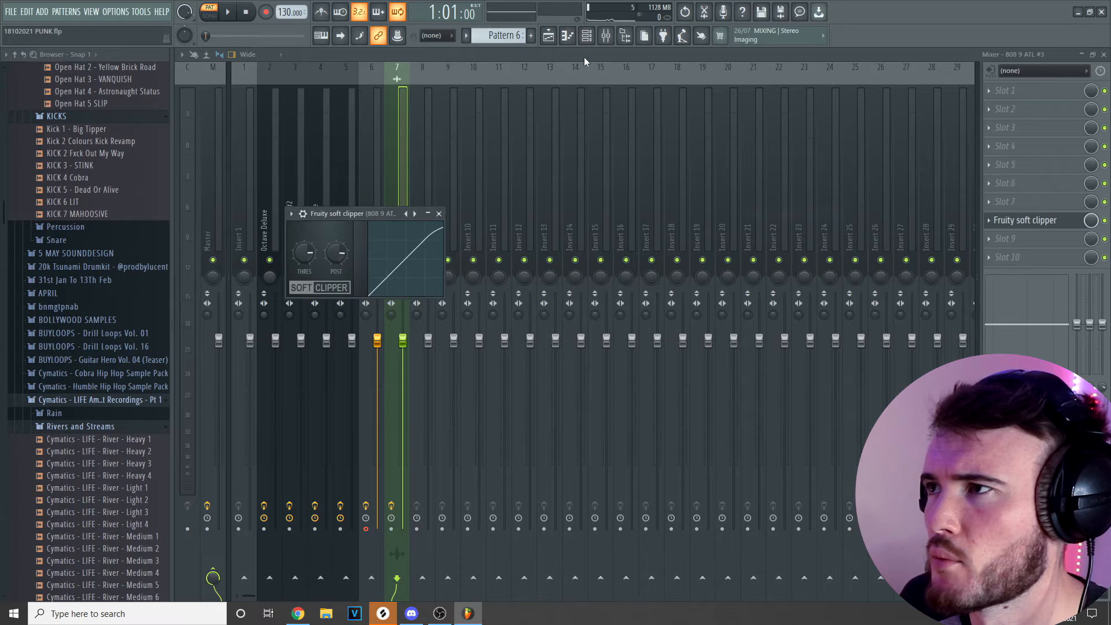
- Set the 808 9 ATL #3 clip's declicking mode to Generic (bleeding) and its stretch mode to Resample
click(548, 35)
double_click(428, 453)
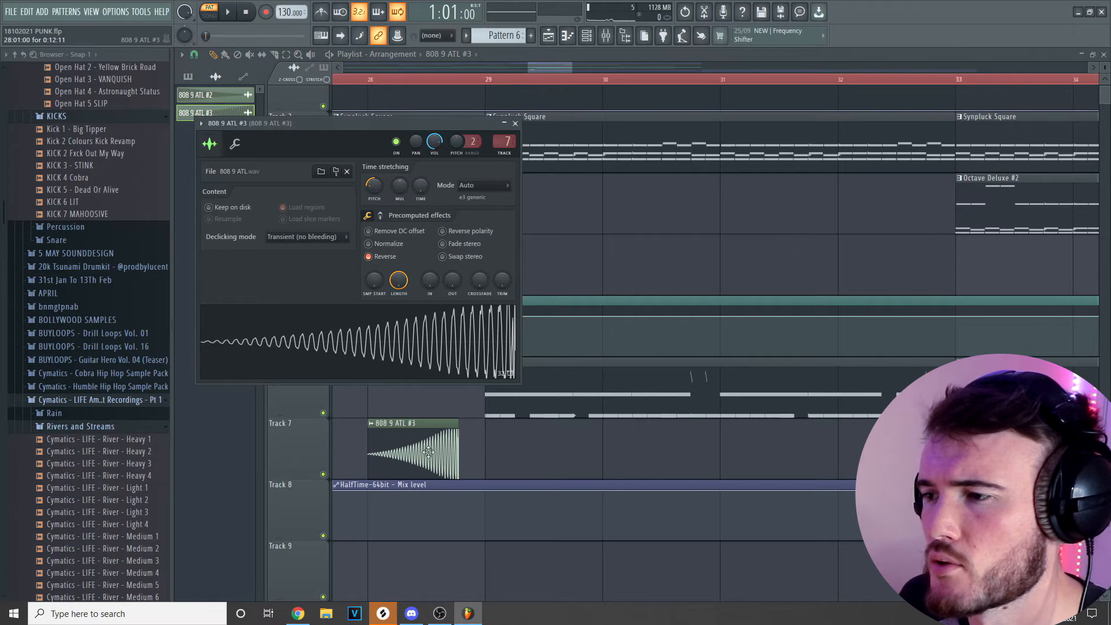
click(334, 237)
click(332, 283)
click(484, 185)
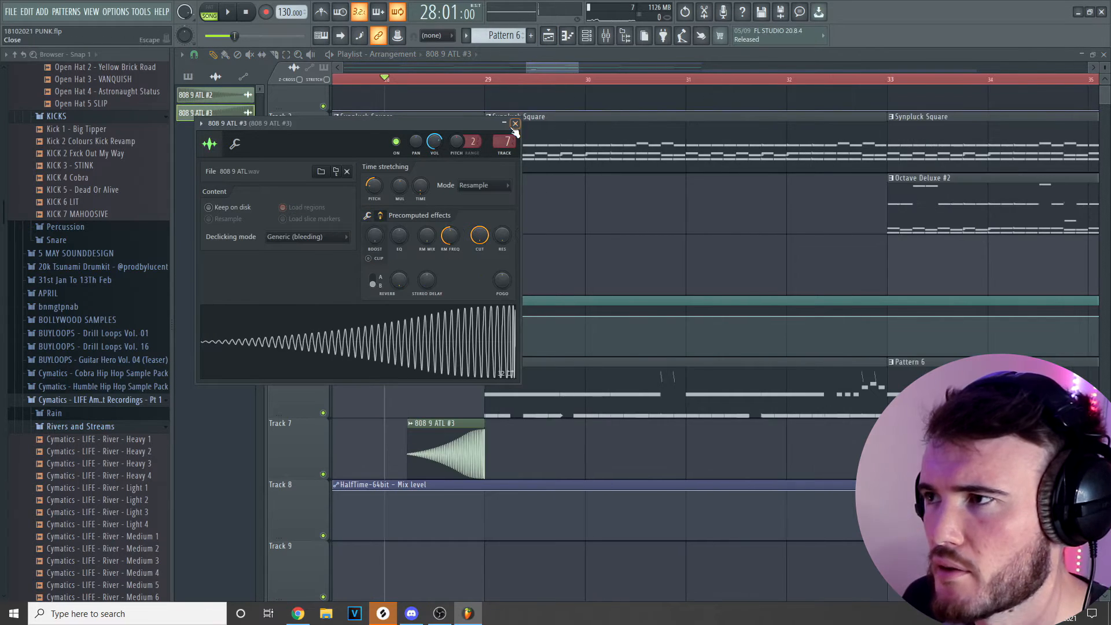
click(514, 124)
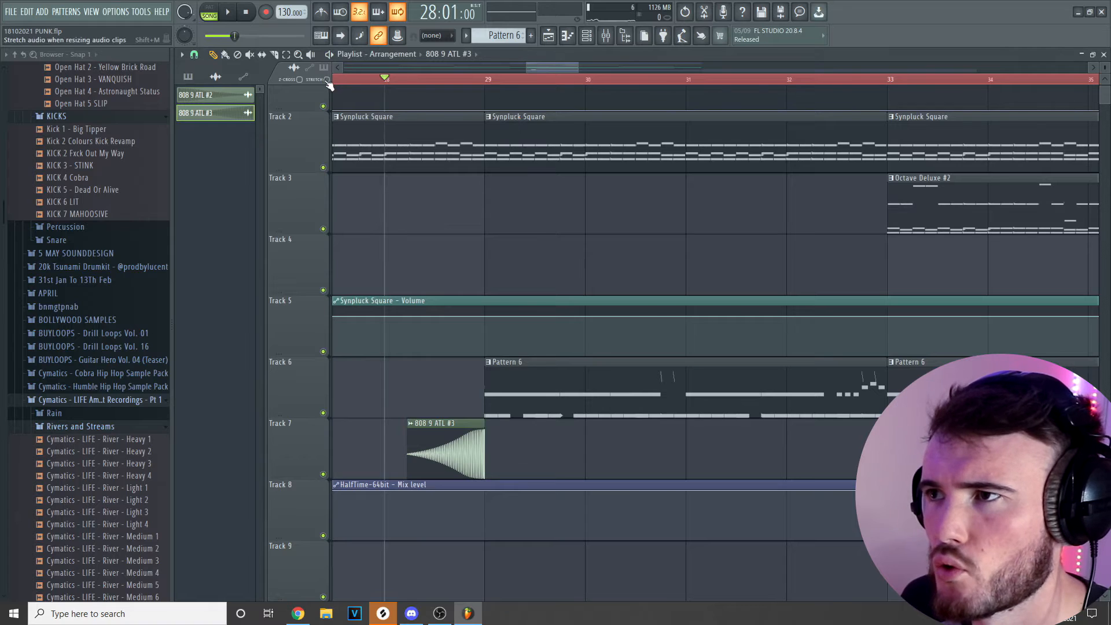
- Shorten the reversed 808 9 ATL #3 clip on Track 7 so it ends at bar 29, and reset its pitch
drag(469, 444, 473, 446)
key(space)
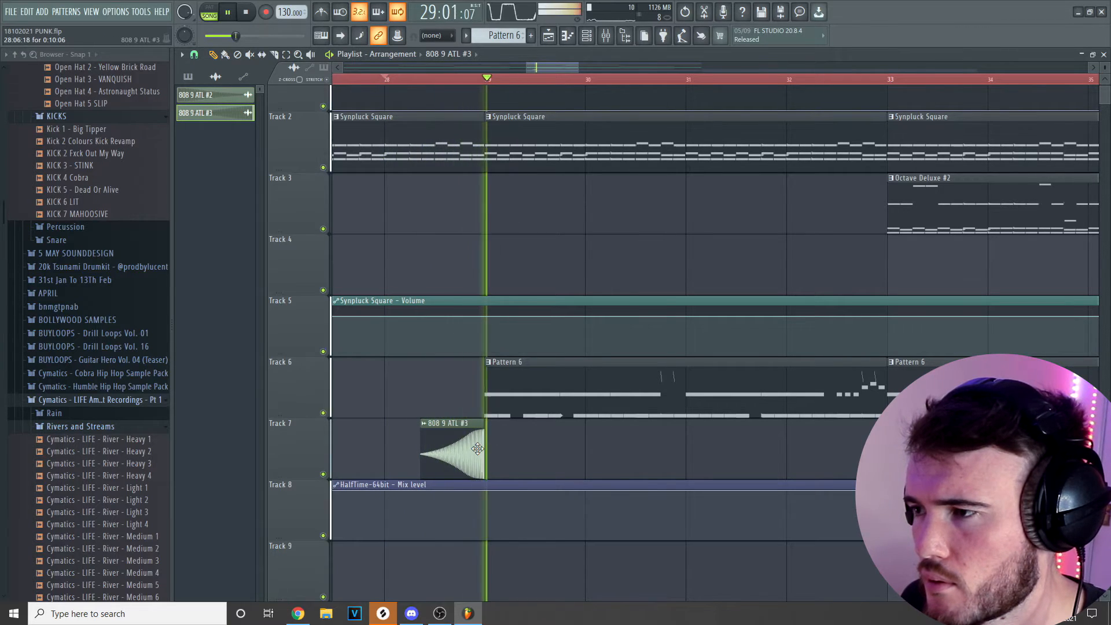
double_click(478, 448)
right_click(372, 186)
click(375, 196)
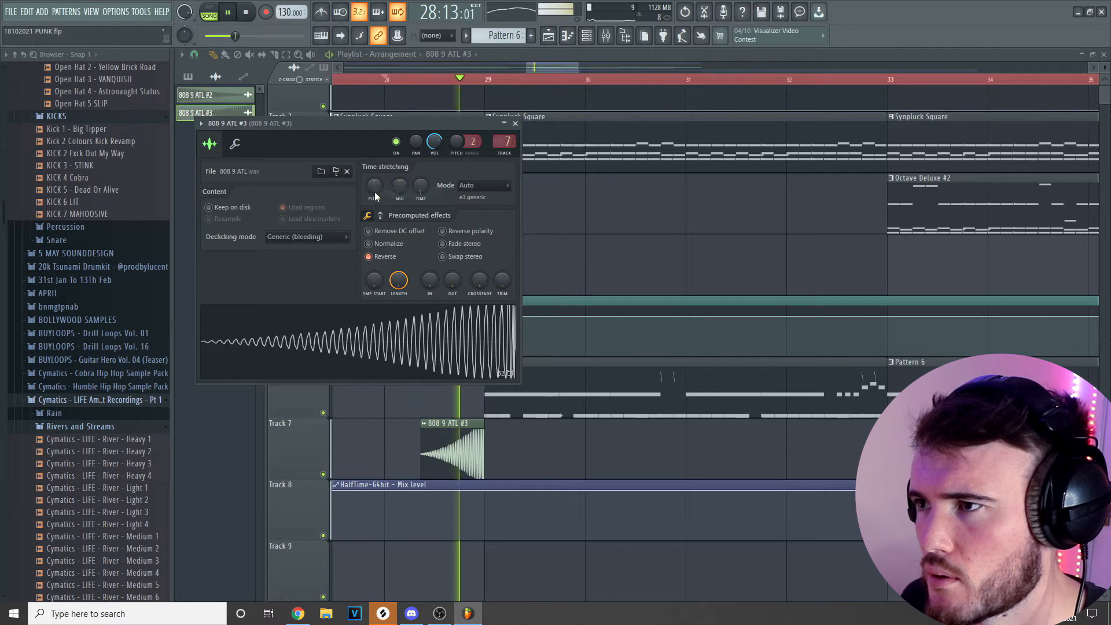
click(515, 124)
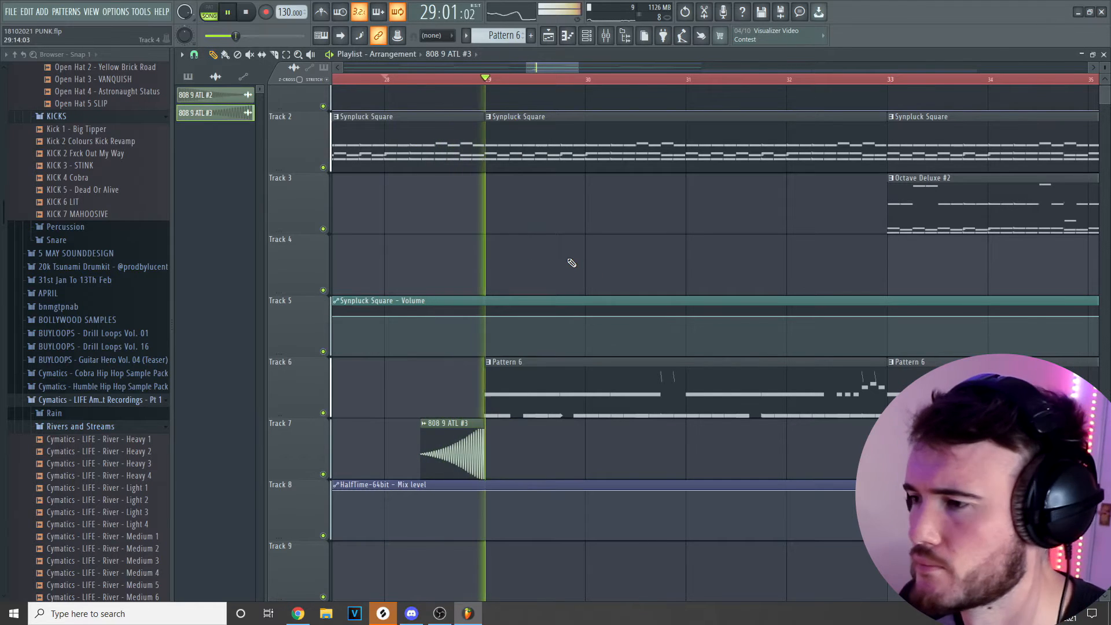
- Play through the arrangement after the bar 29 transition and the part 2 section starting at bar 53
scroll(565, 379, down, 6)
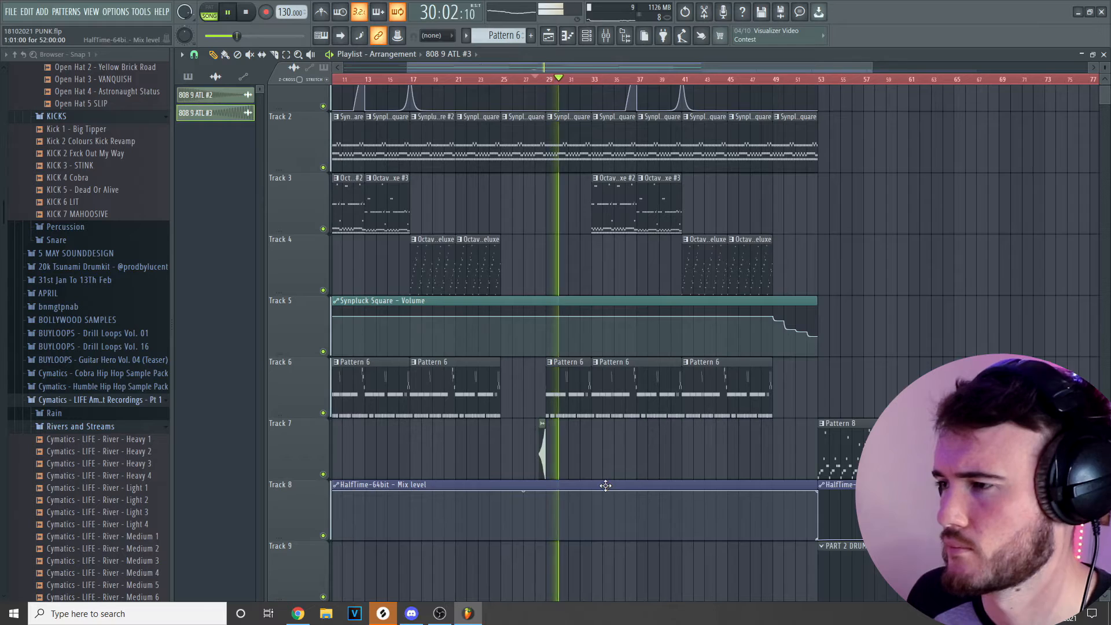
scroll(605, 485, down, 2)
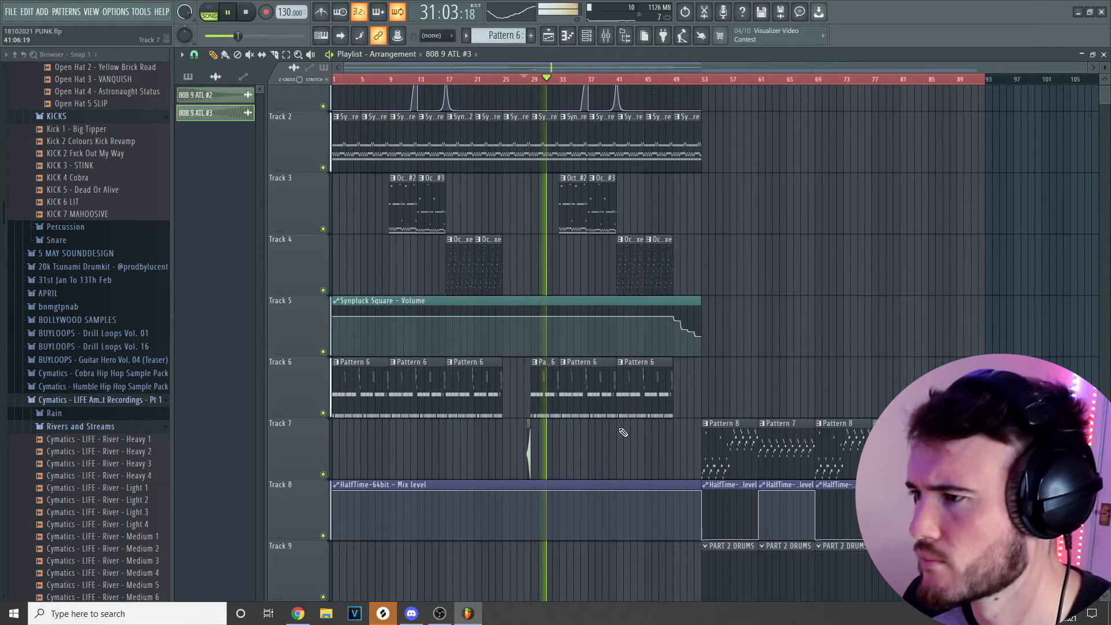
key(F9)
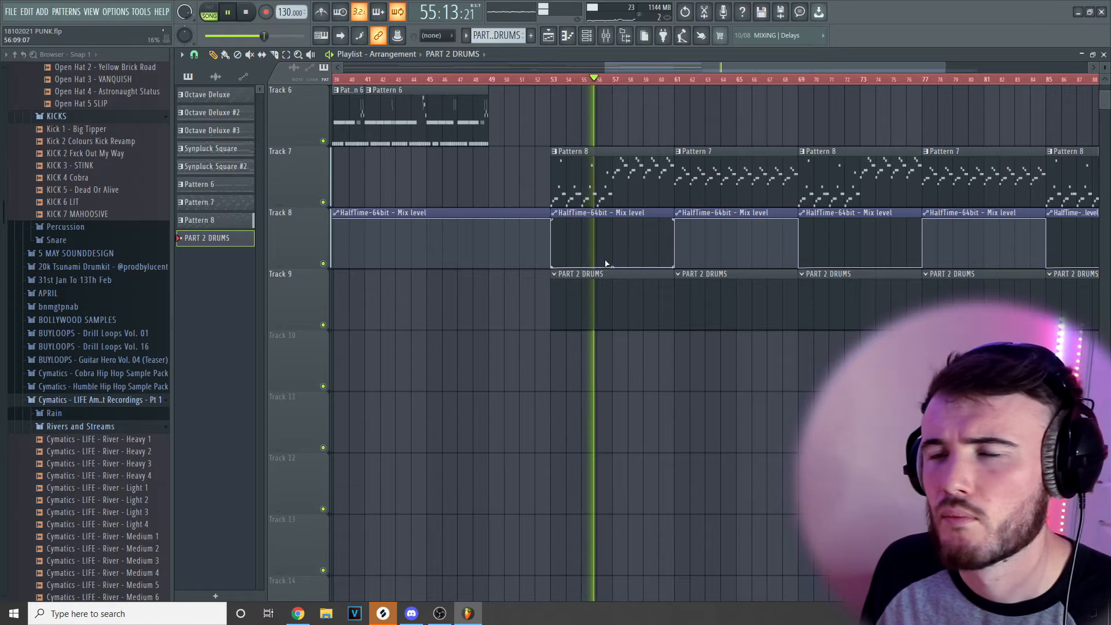
scroll(590, 305, up, 1)
click(239, 14)
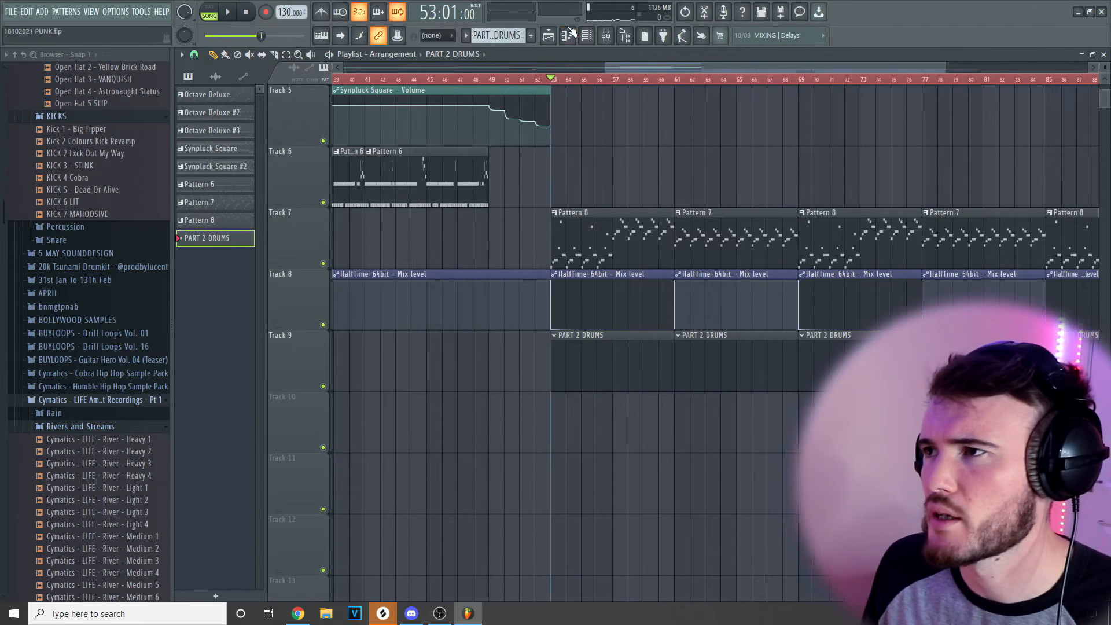
- Enable Cut itself on the 808 17 EASY channel and play part 2 from bar 53
click(583, 37)
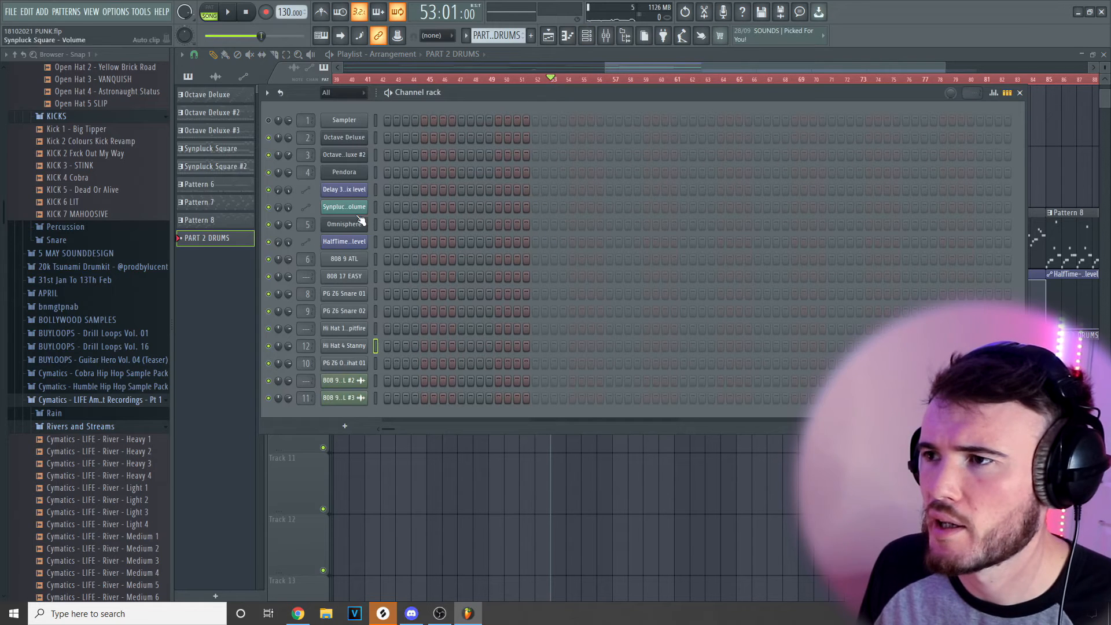
right_click(354, 282)
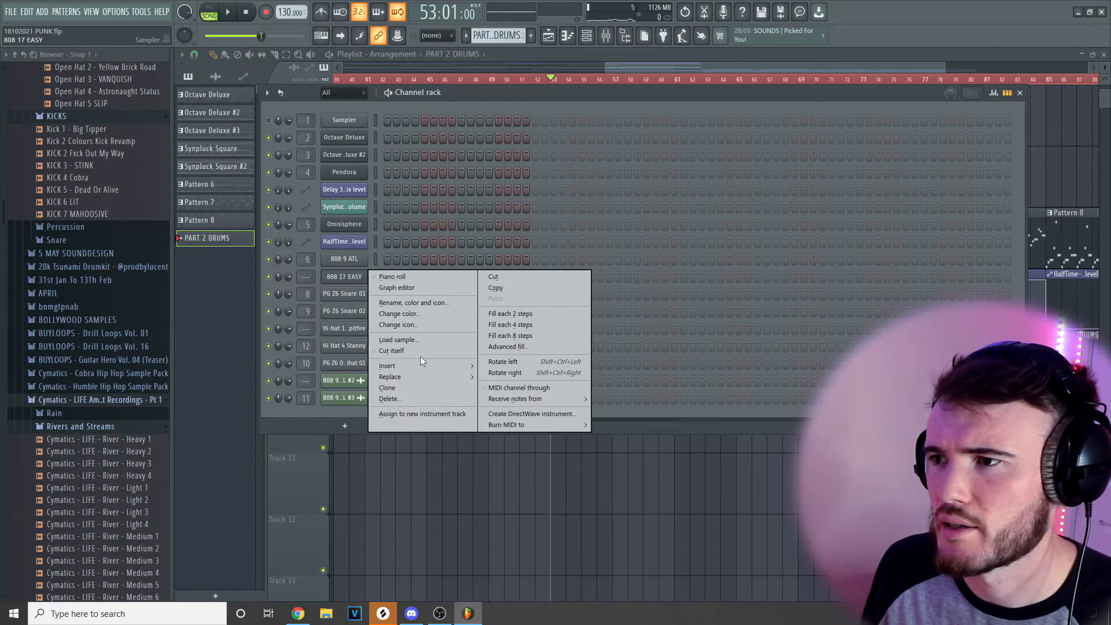
click(420, 353)
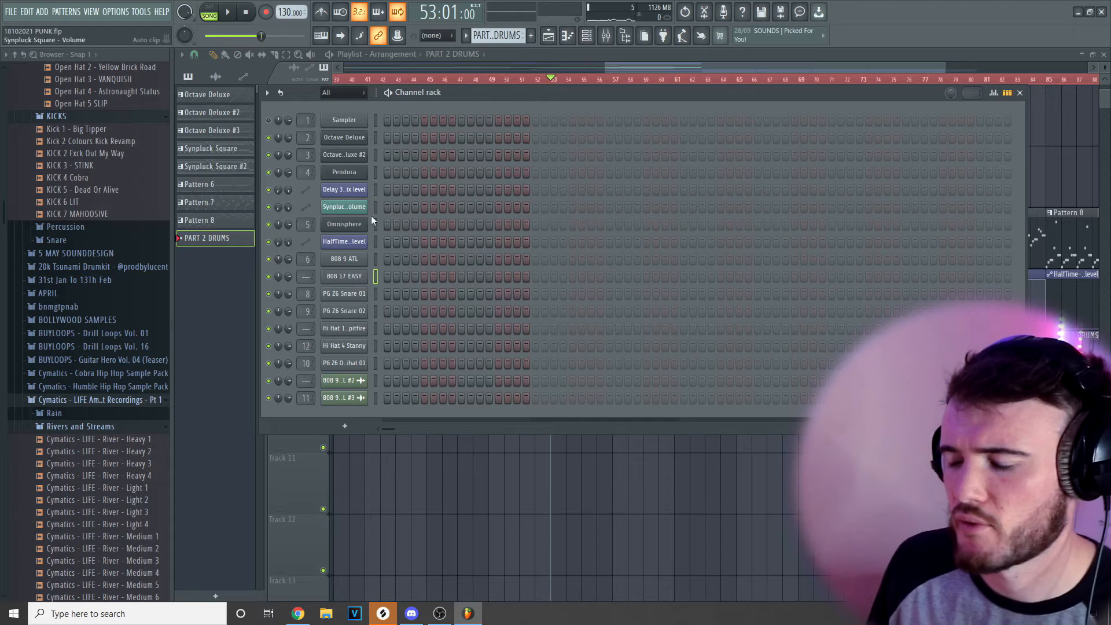
key(space)
click(586, 36)
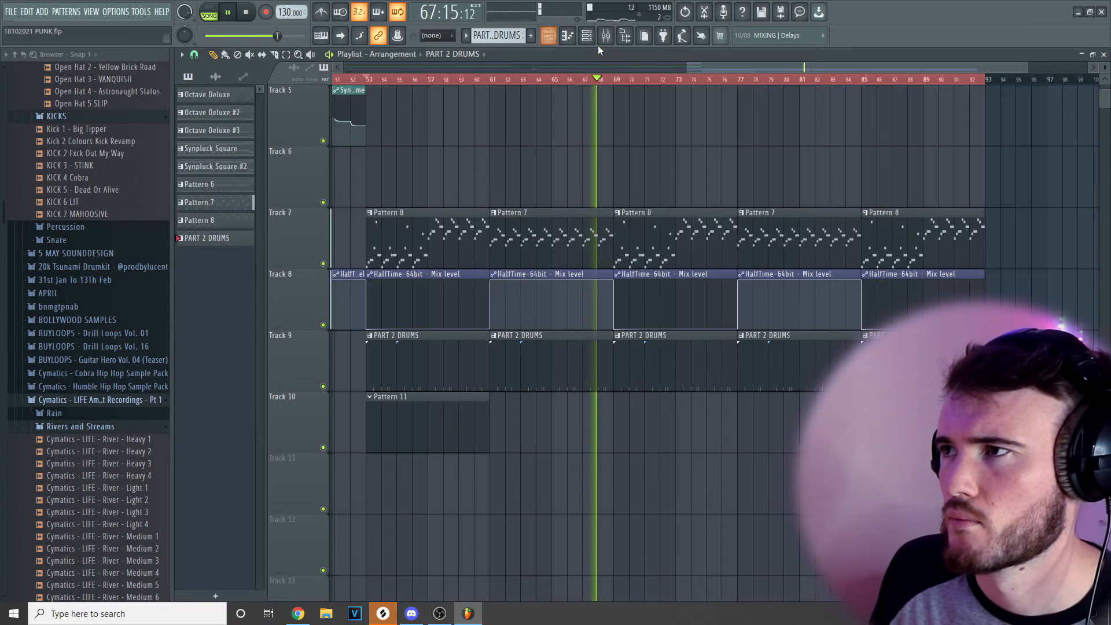
- Add the 58 Lurking file to the Channel rack and fill Hi Hat 4 Stanny with the 40 All Over The Place MIDI pattern in Pattern 11
click(587, 37)
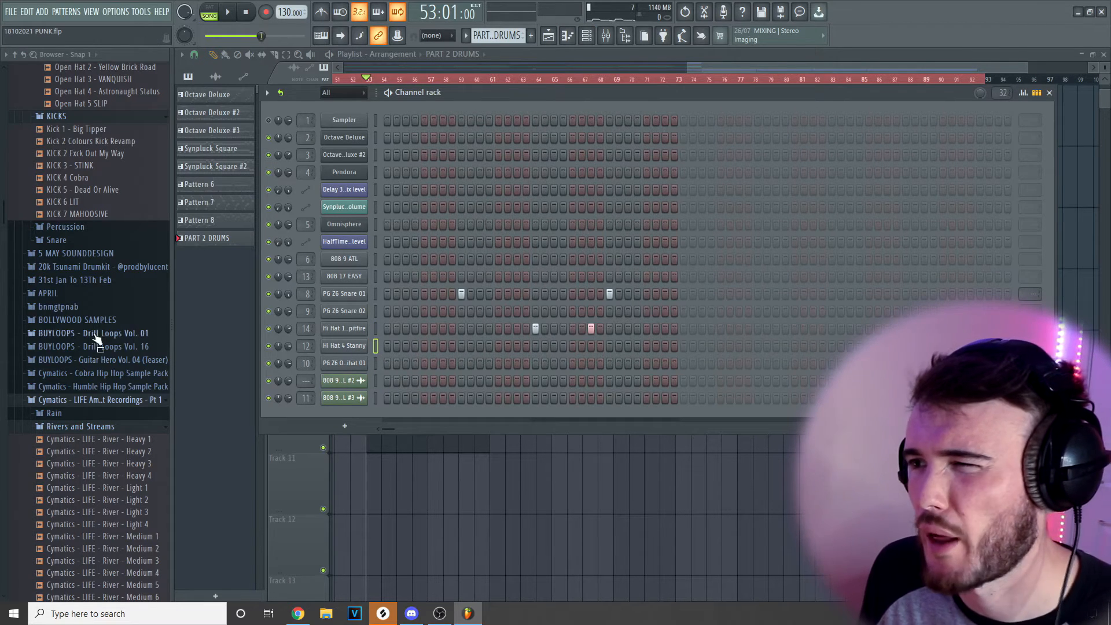
click(80, 403)
scroll(80, 404, down, 2)
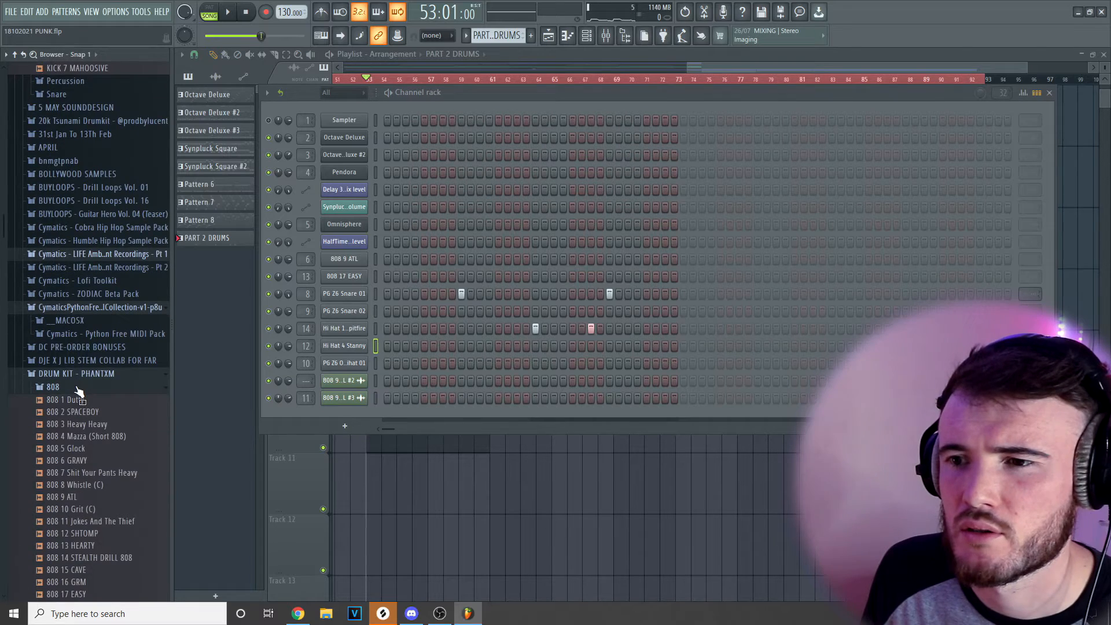
click(76, 388)
scroll(76, 387, down, 3)
scroll(66, 230, down, 15)
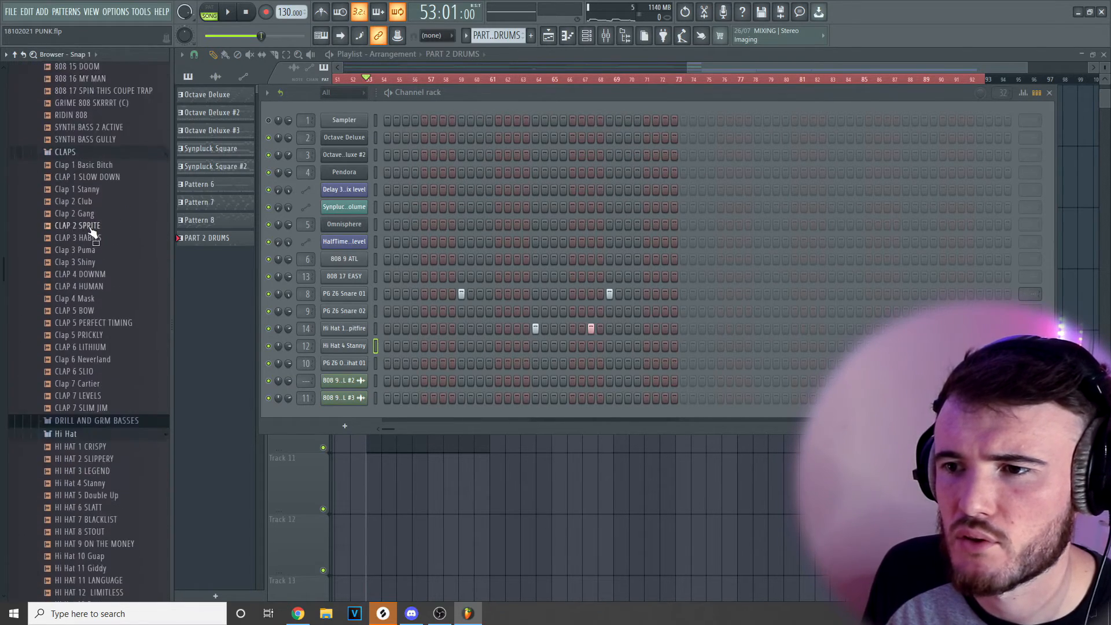
scroll(108, 255, down, 10)
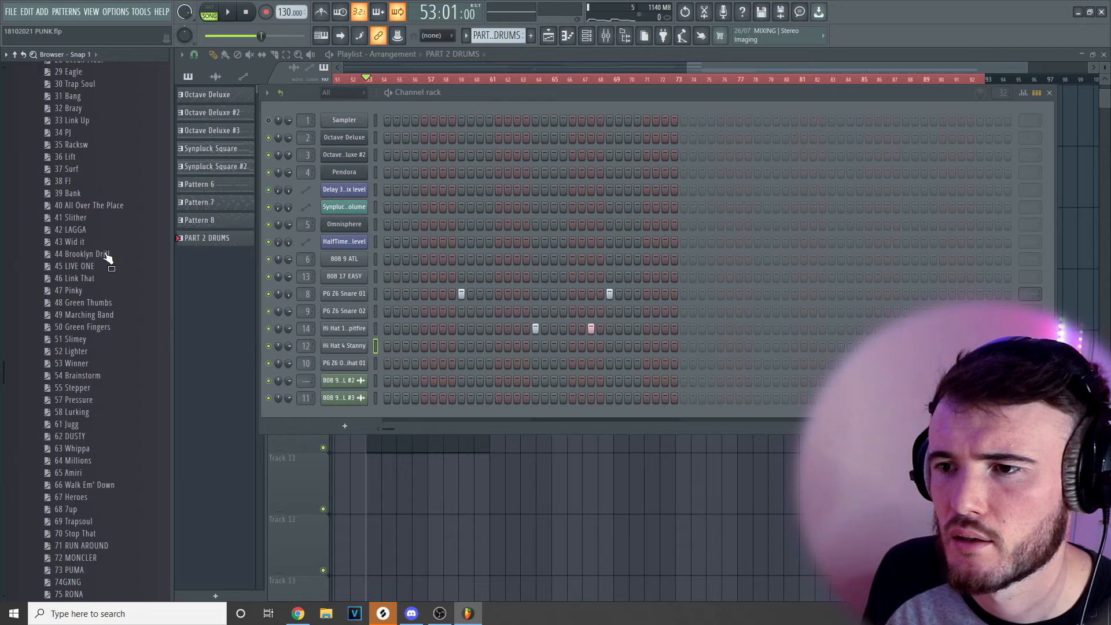
drag(100, 414, 353, 380)
key(space)
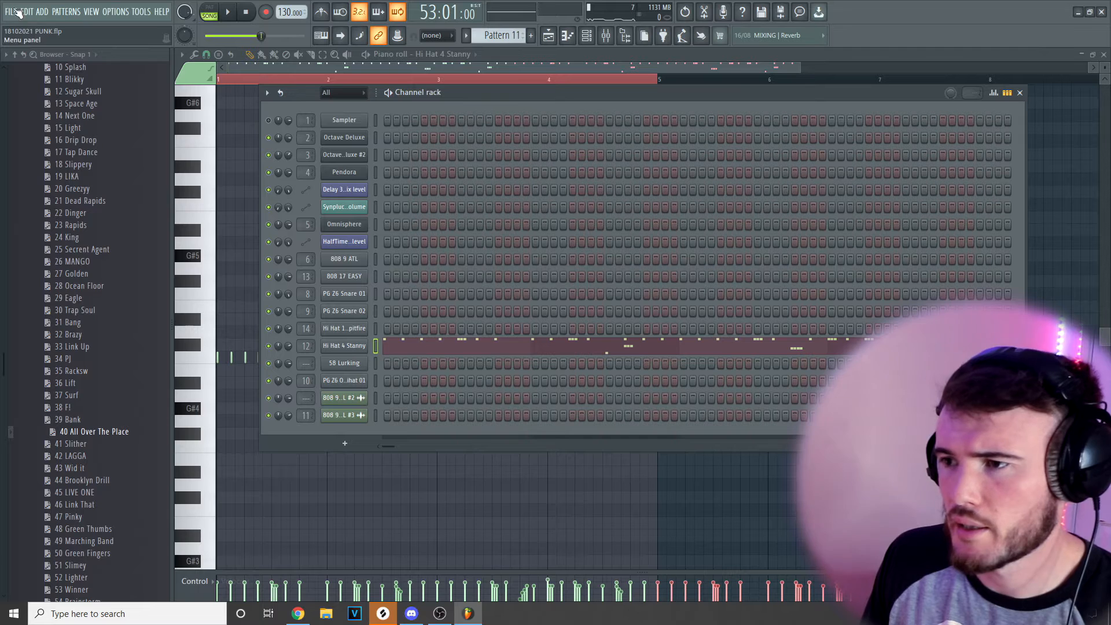
click(17, 12)
click(47, 70)
- In Pattern 11, place a one-bar B4 note at bar 1 for 808 17 EASY and play it back
right_click(370, 278)
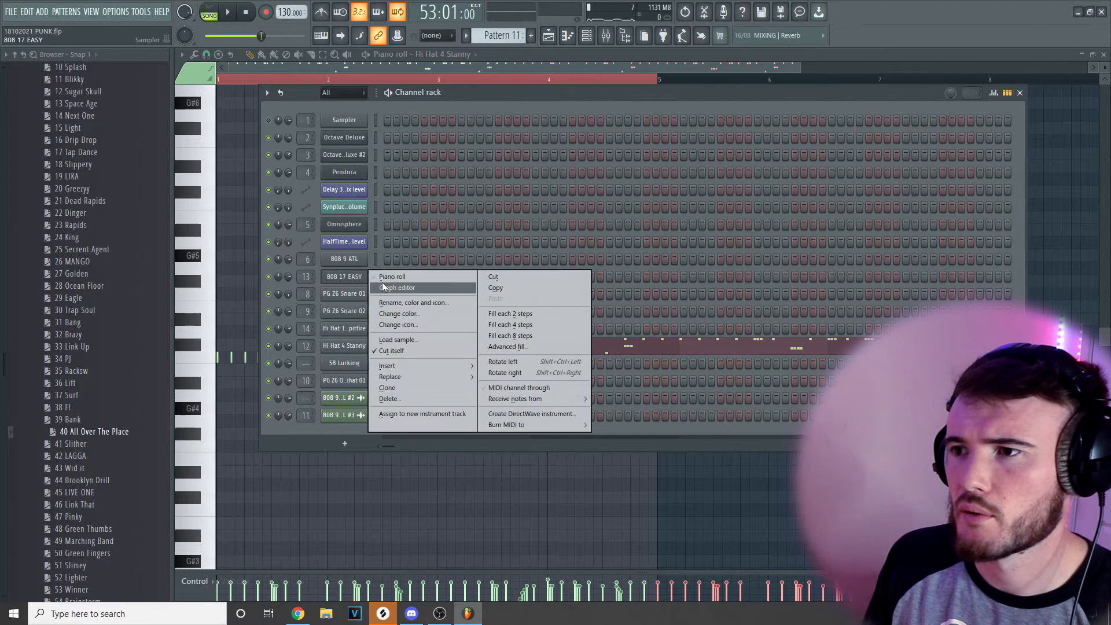
click(388, 276)
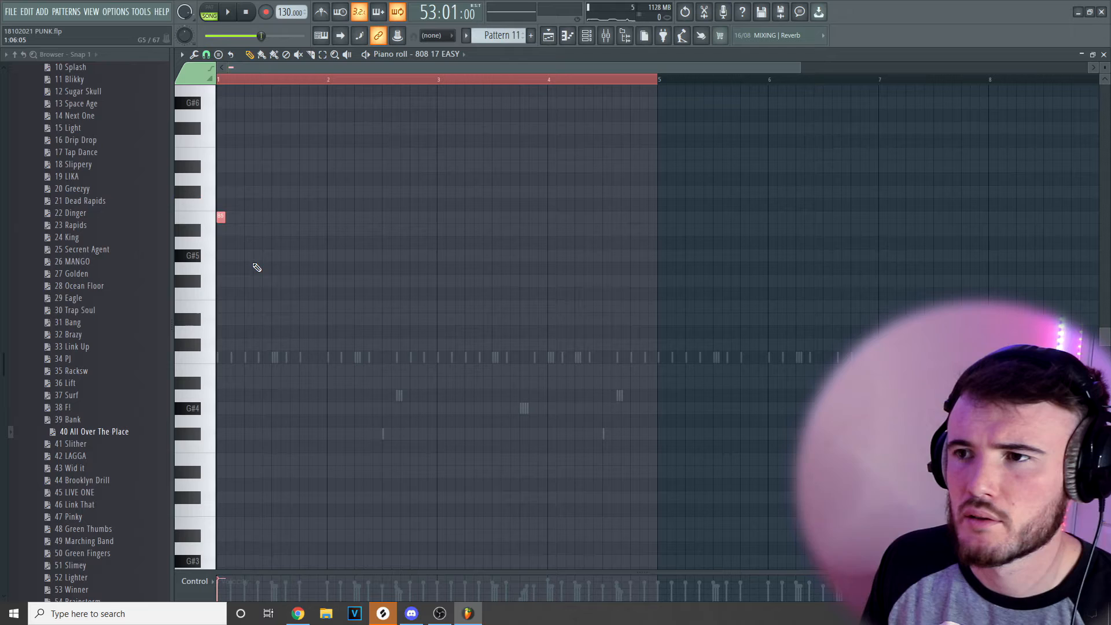
key(space)
key(space)
drag(314, 200, 309, 235)
key(ctrl+Down)
key(space)
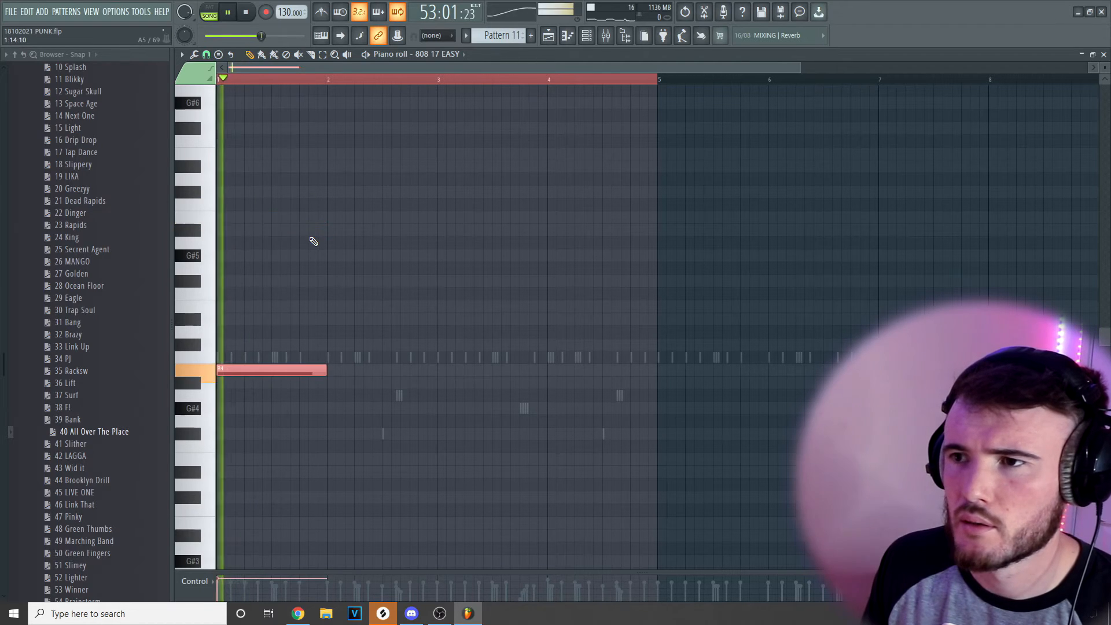
key(space)
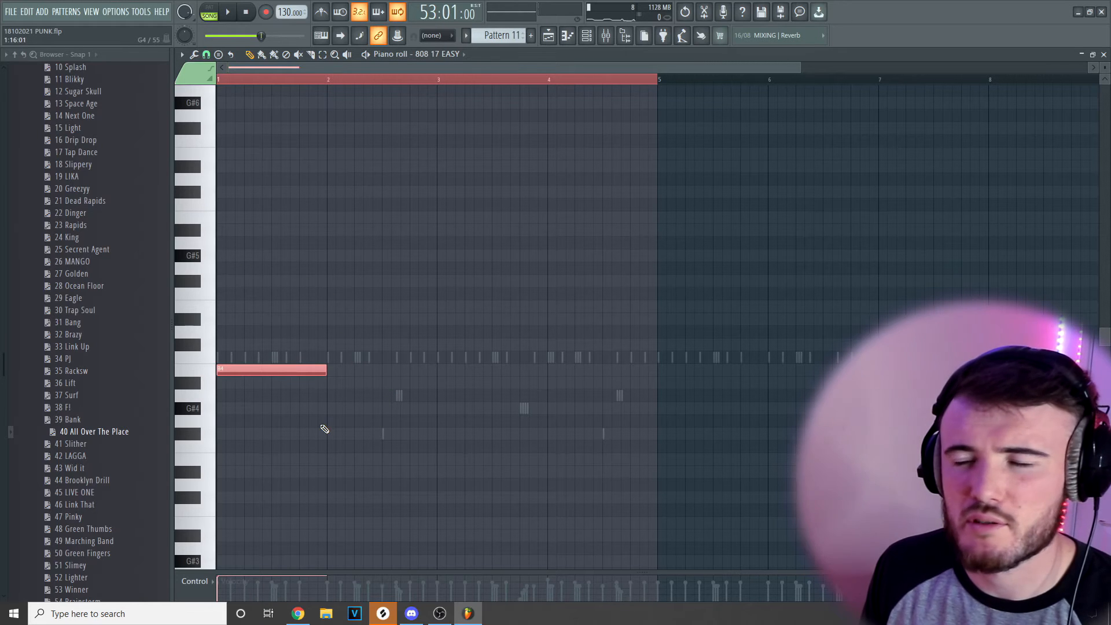
key(space)
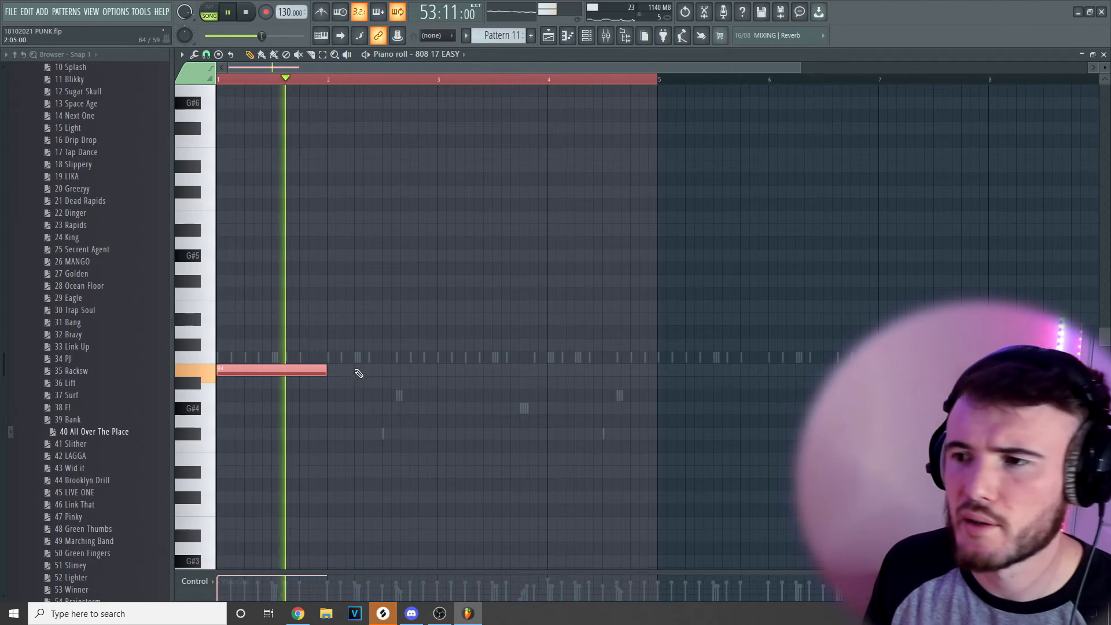
key(space)
- Set the piano roll snap to Beat and add a second B4 note at 2:05, about 1.5 bars long
click(207, 54)
click(241, 186)
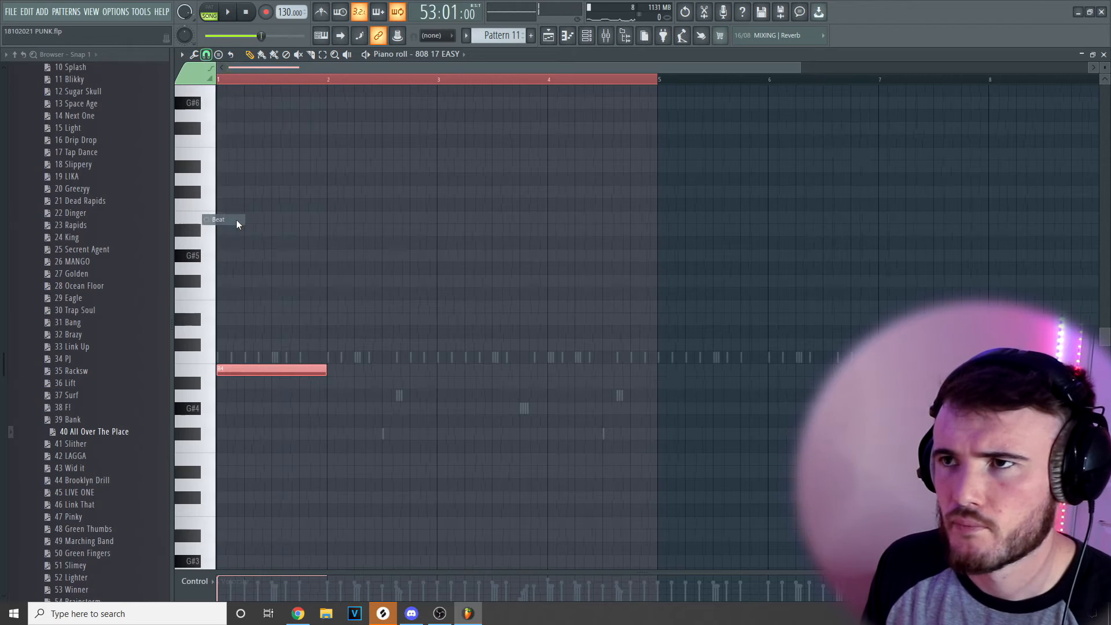
key(space)
click(357, 370)
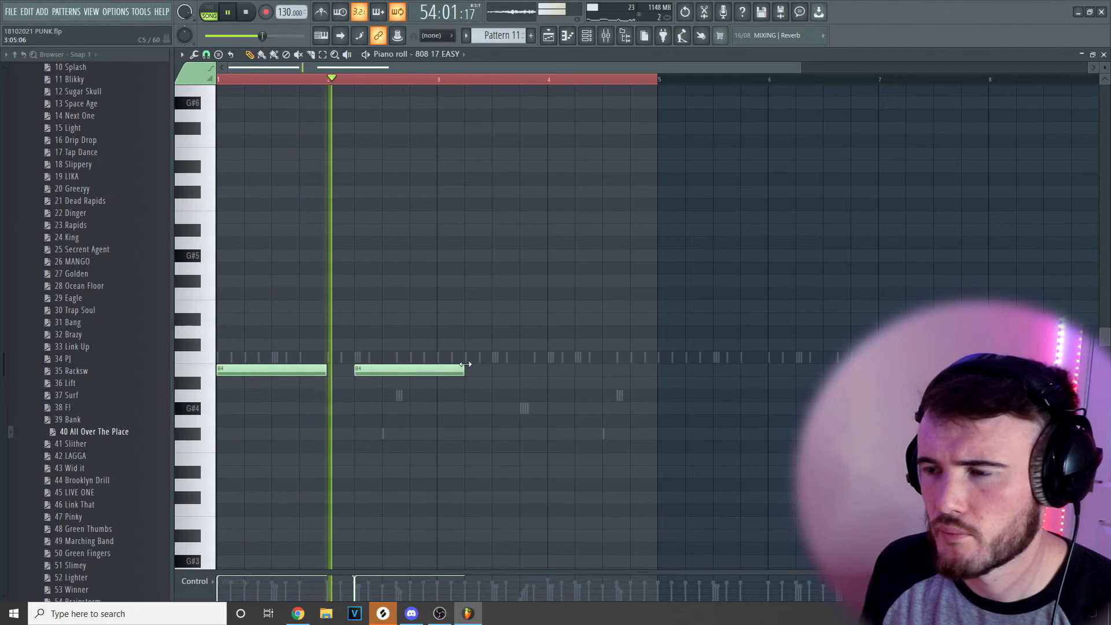
drag(464, 371, 519, 370)
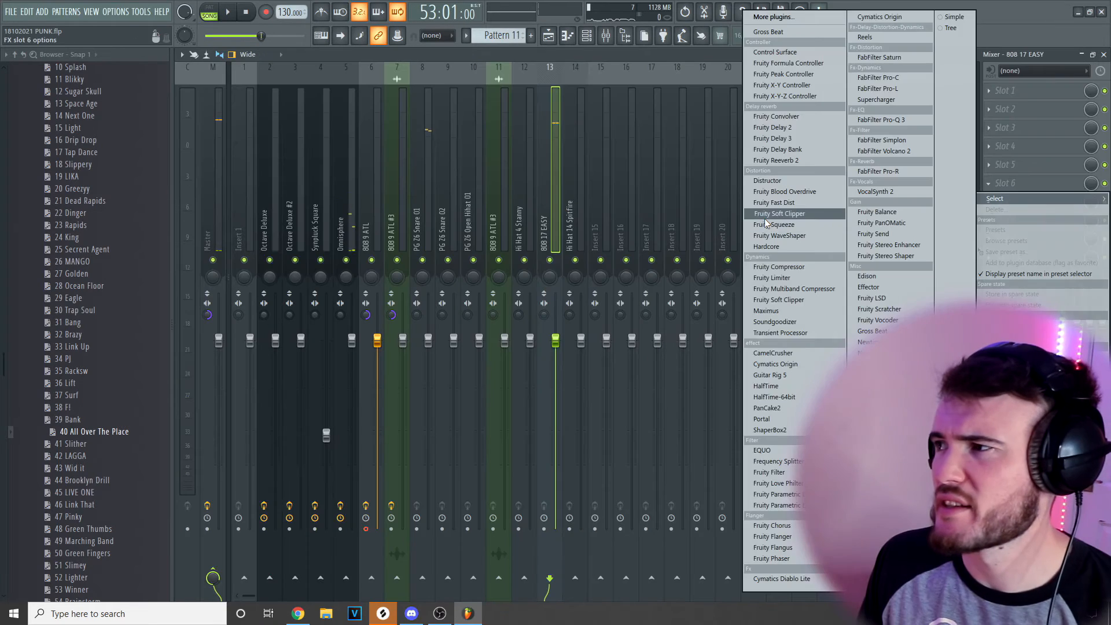
- Load Fruity soft clipper in slot 6 of the 808 17 EASY mixer track and raise the track's volume
click(793, 213)
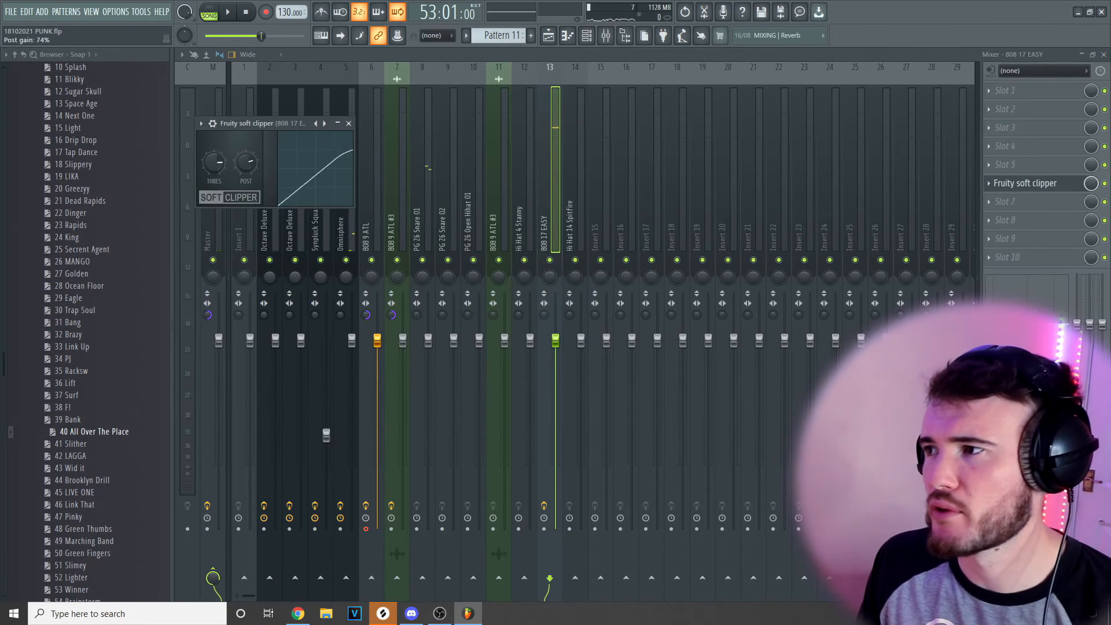
key(space)
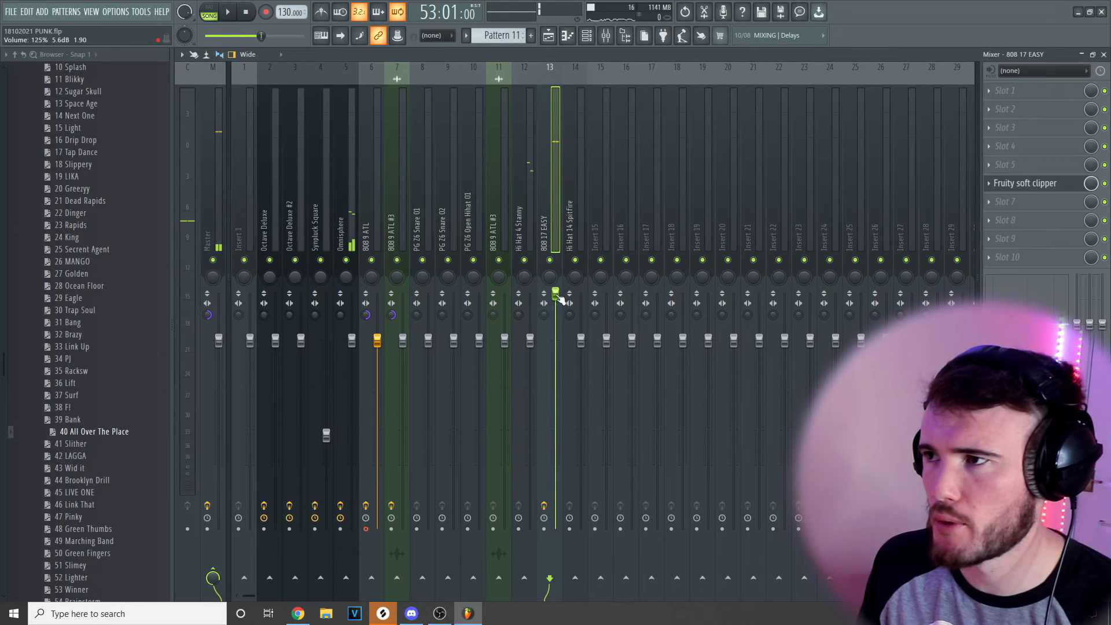
key(space)
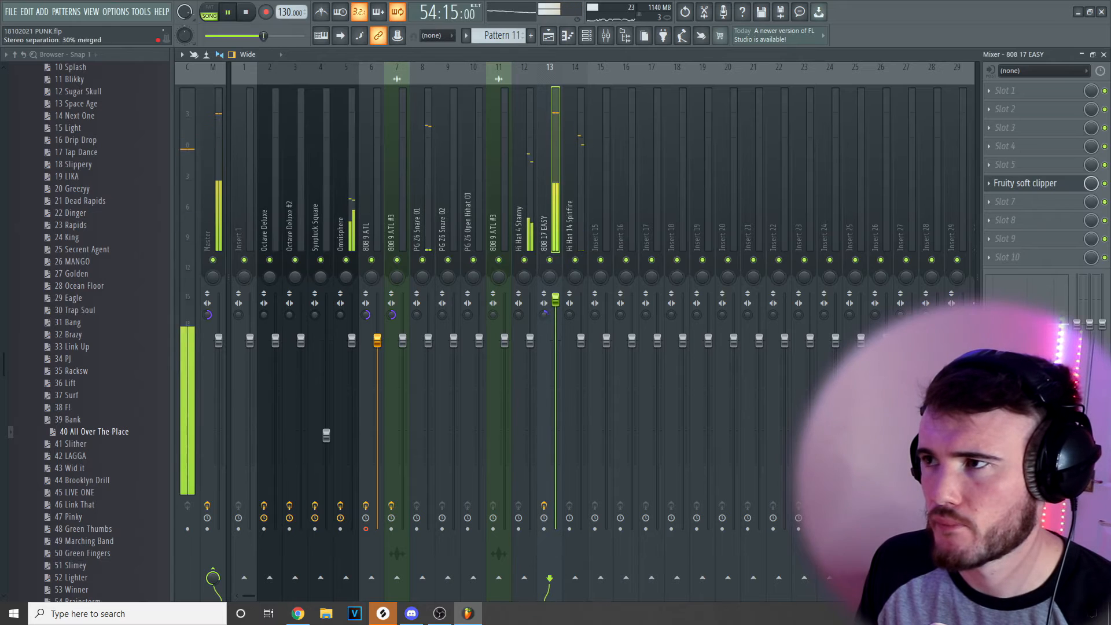
- Merge the 808 17 EASY track's stereo separation and load Fruity parametric EQ 2 in slot 9
drag(544, 315, 544, 278)
click(1028, 240)
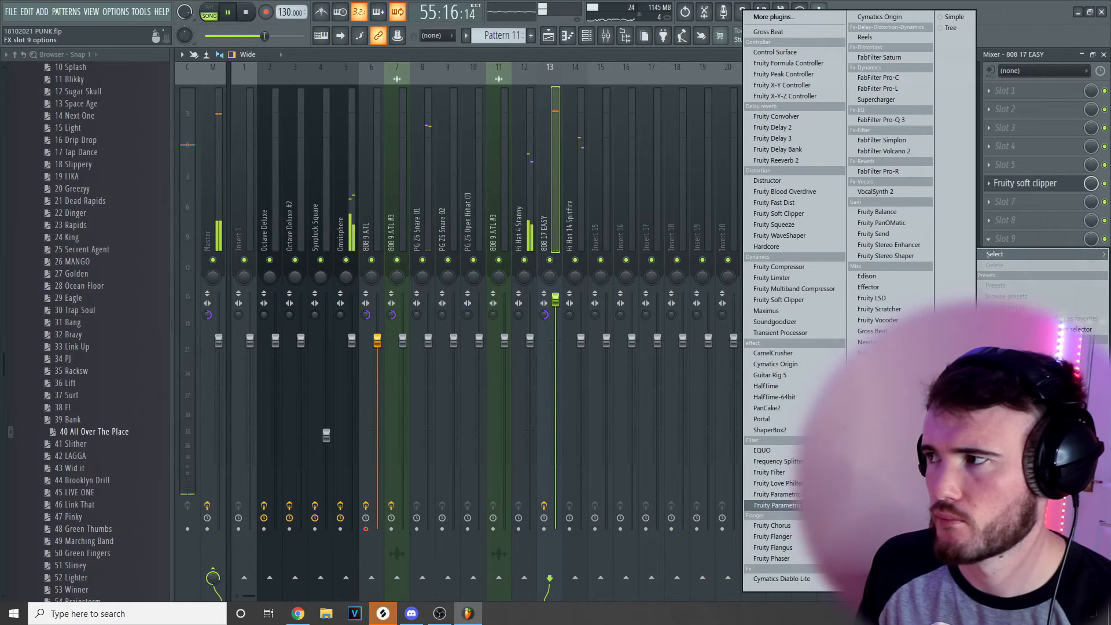
click(775, 505)
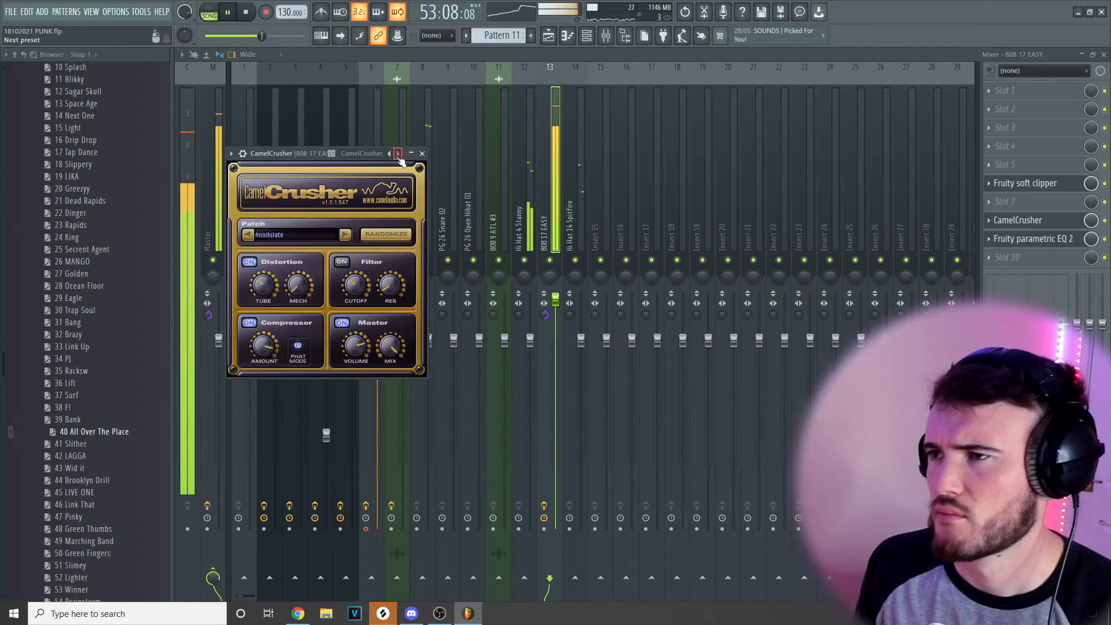
- Set CamelCrusher in slot 8 to the British Clean preset and lower the 808 17 EASY track's volume
click(398, 153)
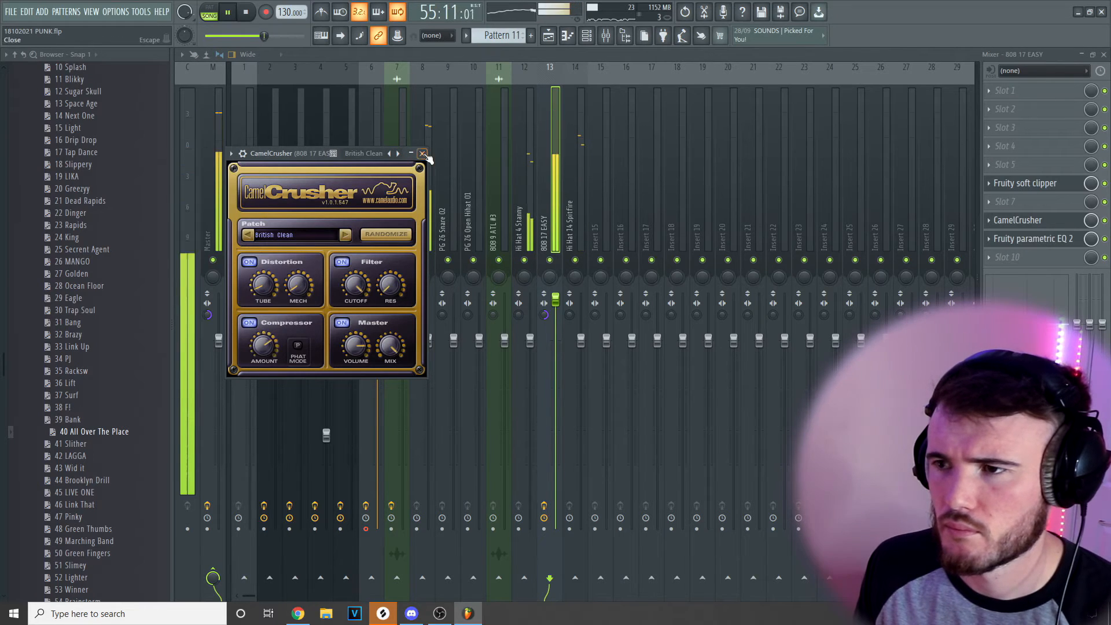
click(423, 154)
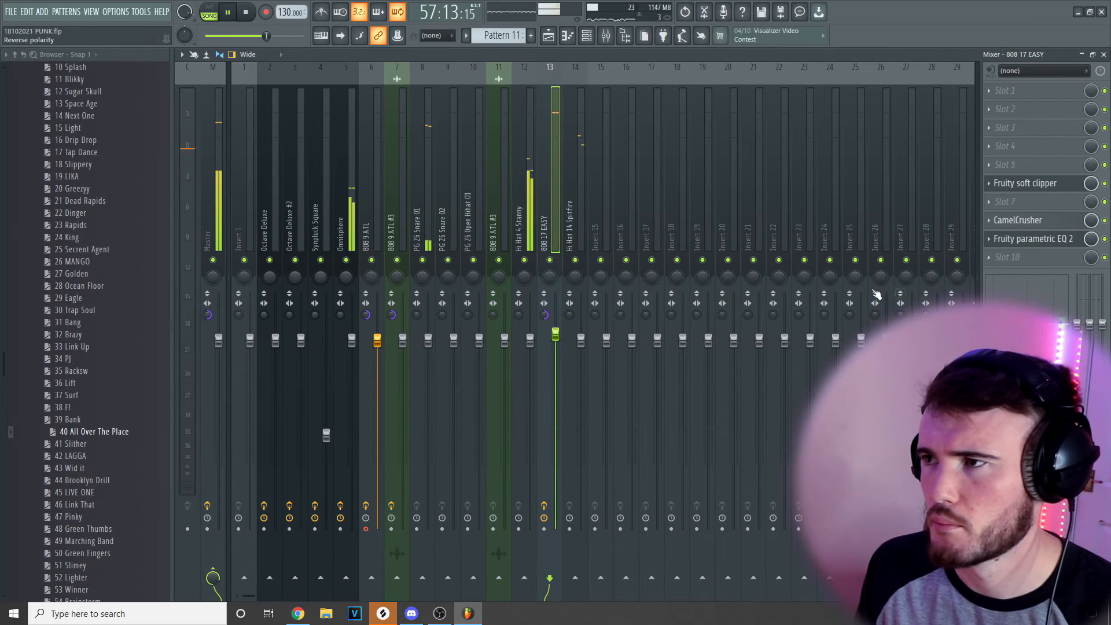
- Add a half-bar B4 note at 4:05 to the 808 line, followed by short G5 and F#5 notes filling the end of bar 4
click(567, 36)
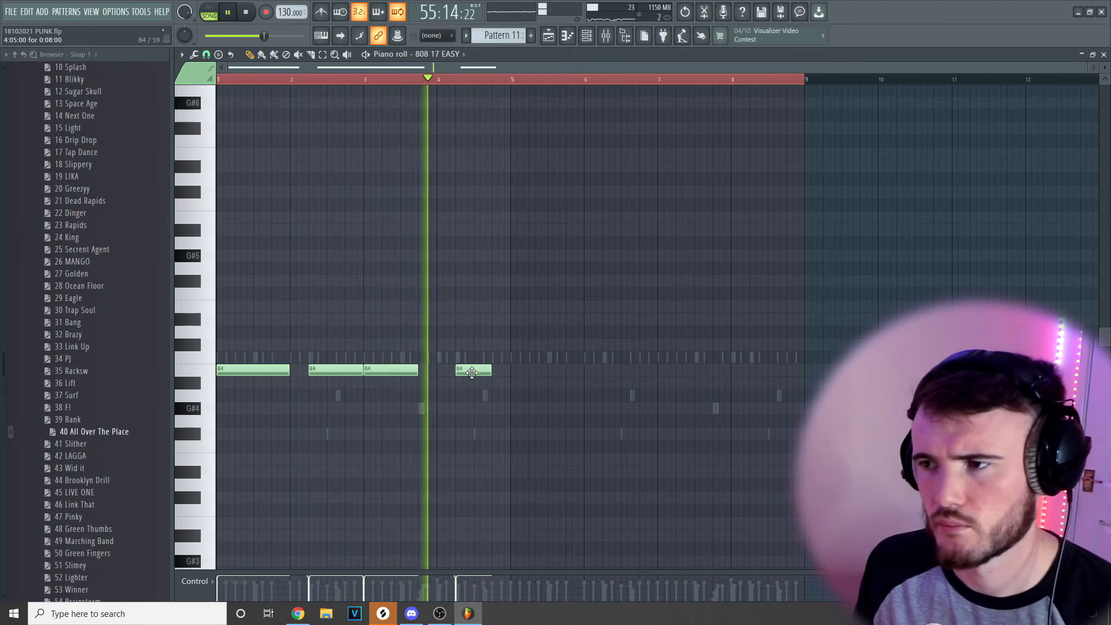
scroll(506, 331, up, 5)
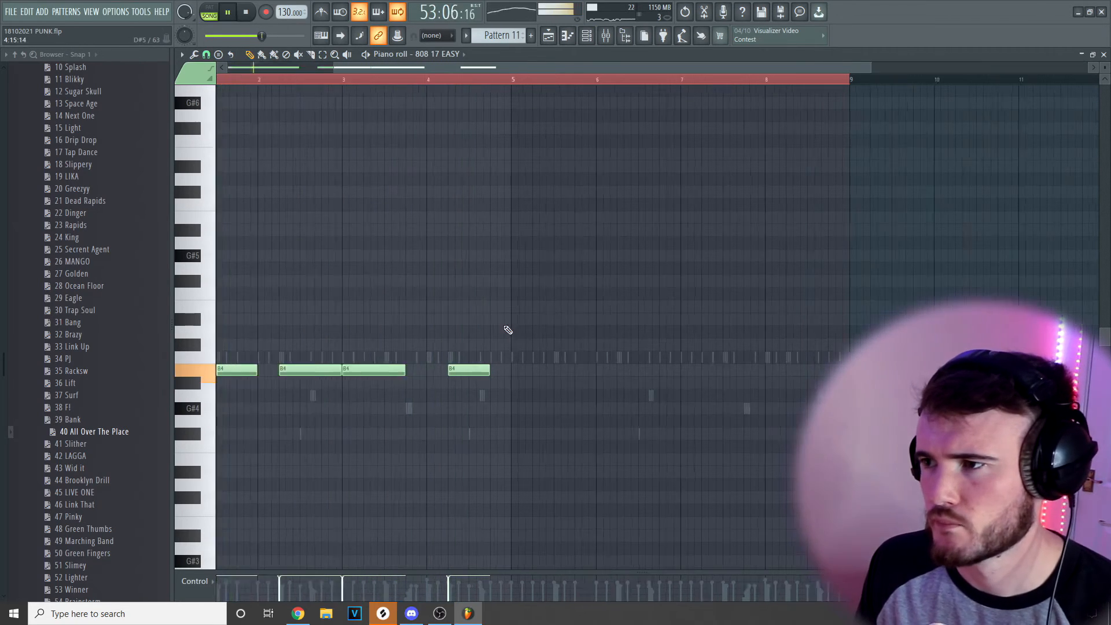
scroll(474, 291, up, 2)
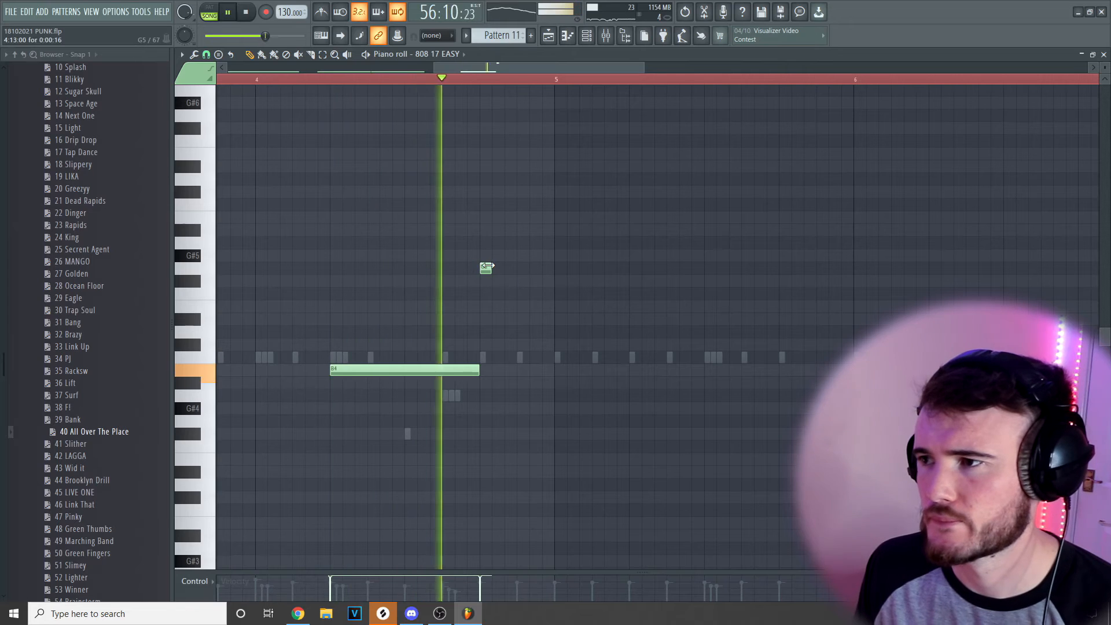
drag(491, 271, 517, 273)
key(space)
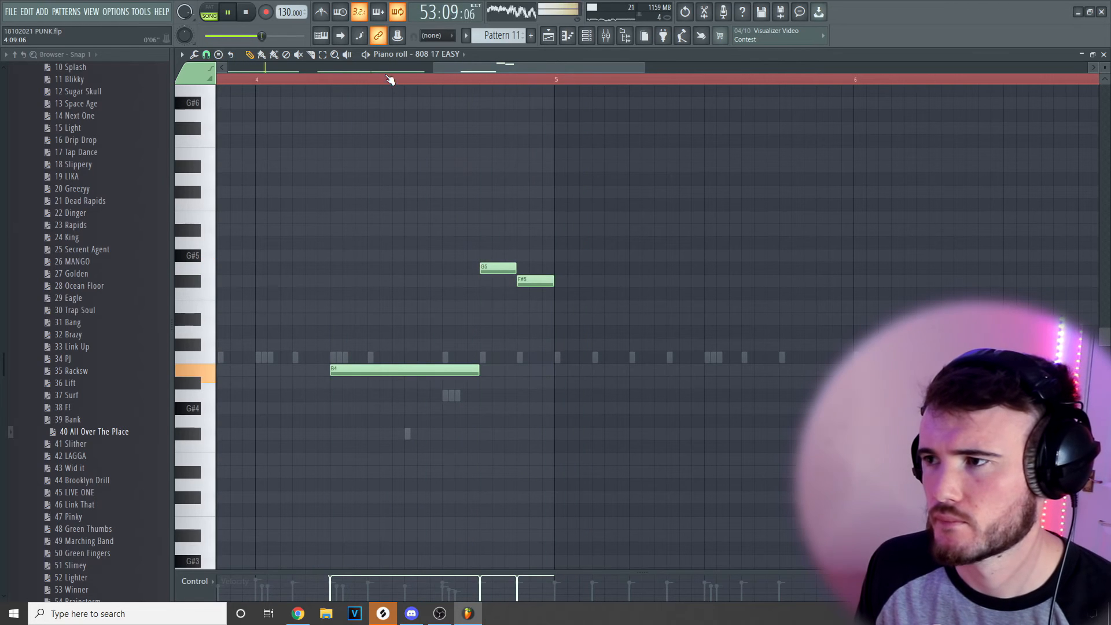
- Duplicate the four-bar 808 line into bars 5 to 8 and save the project
scroll(445, 301, down, 4)
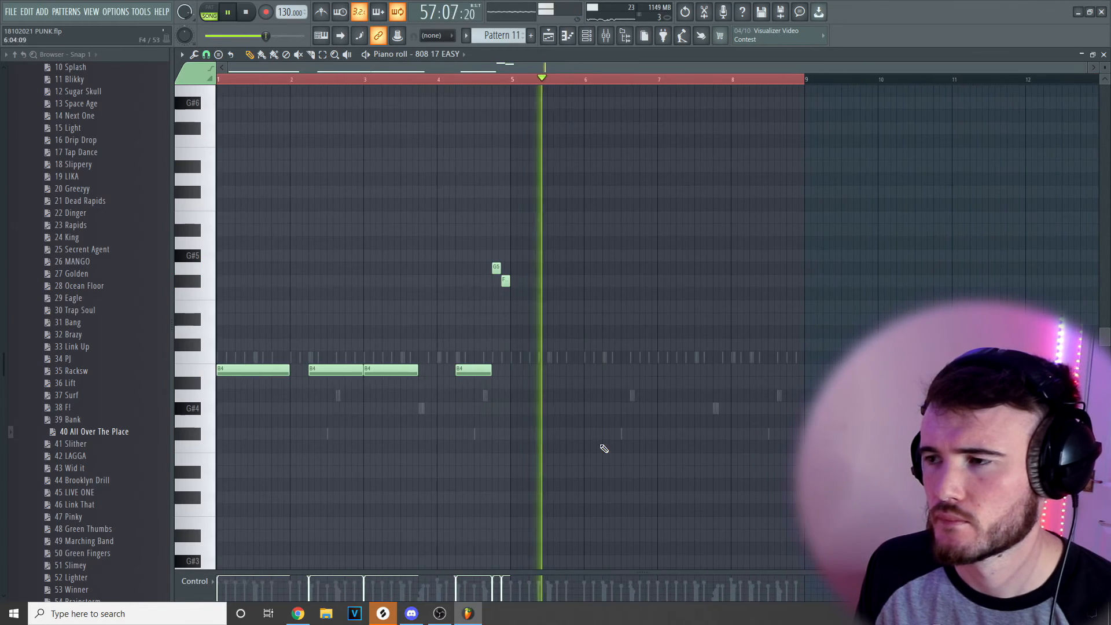
key(ctrl+a)
key(ctrl+b)
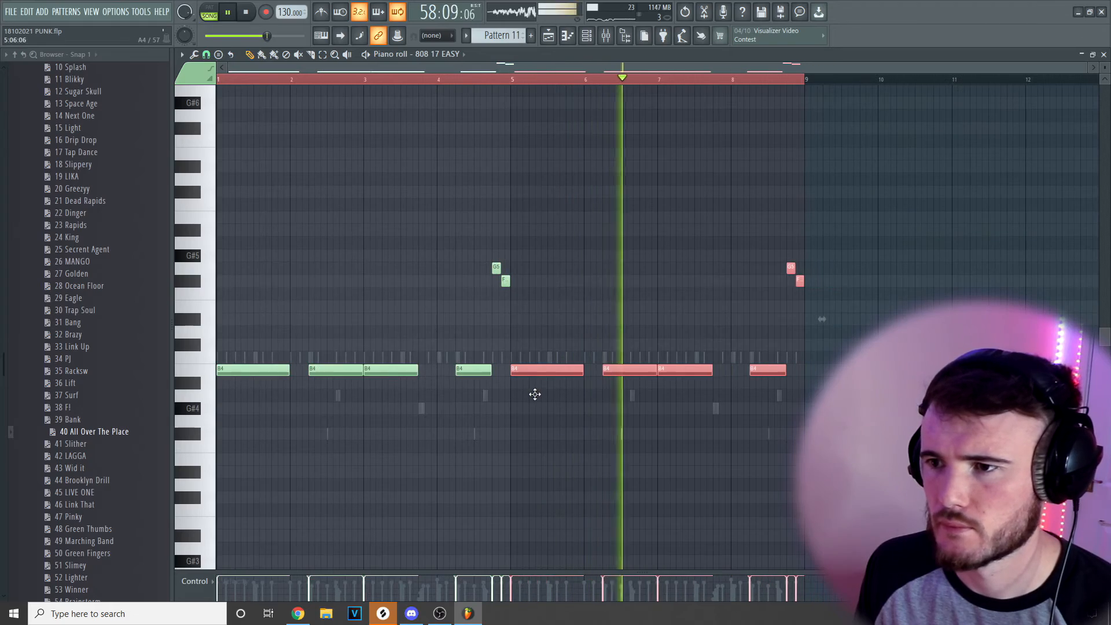
key(ctrl+s)
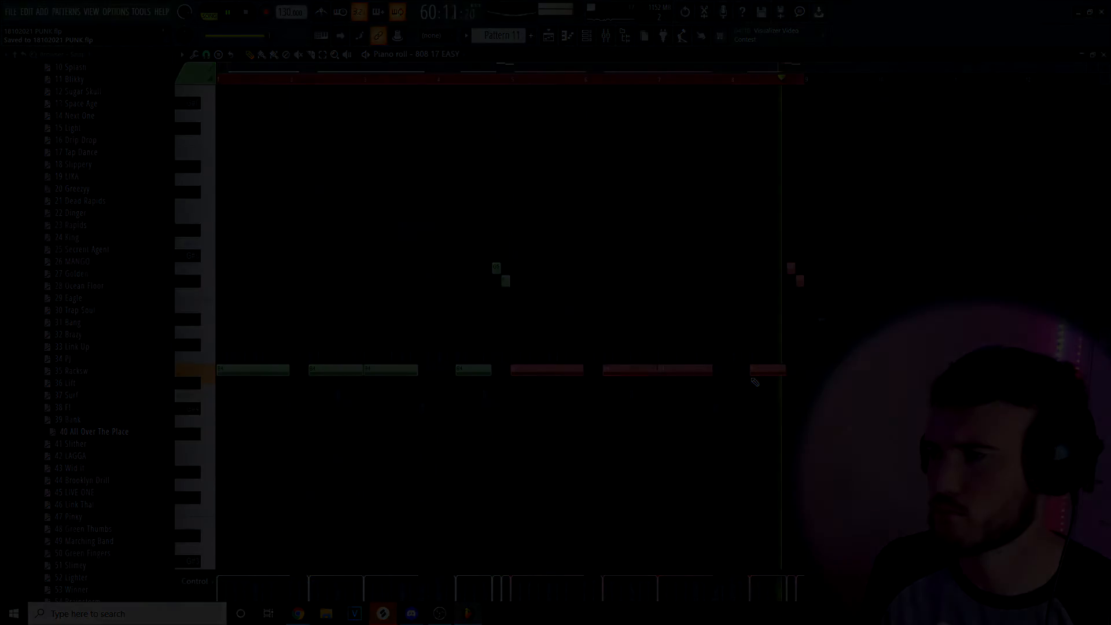